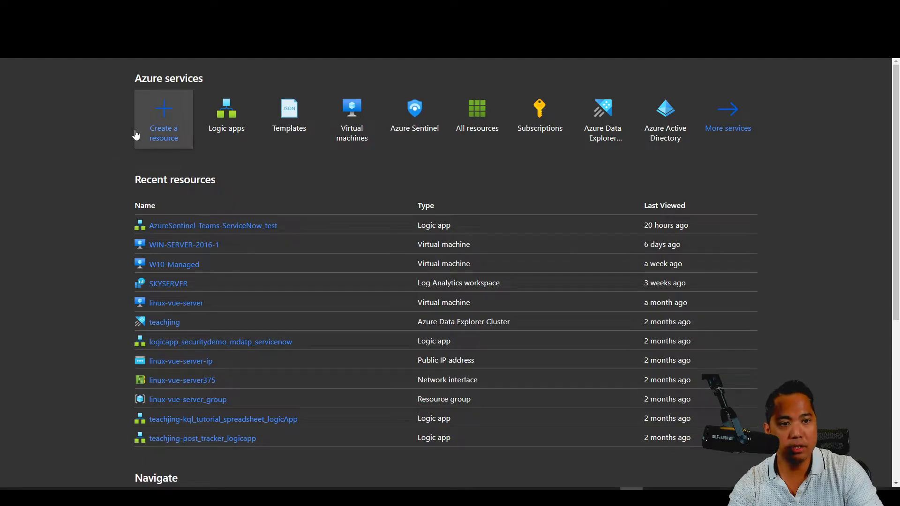
Search the portal for 'logic' and open the Logic apps service list.
left_click(218, 58)
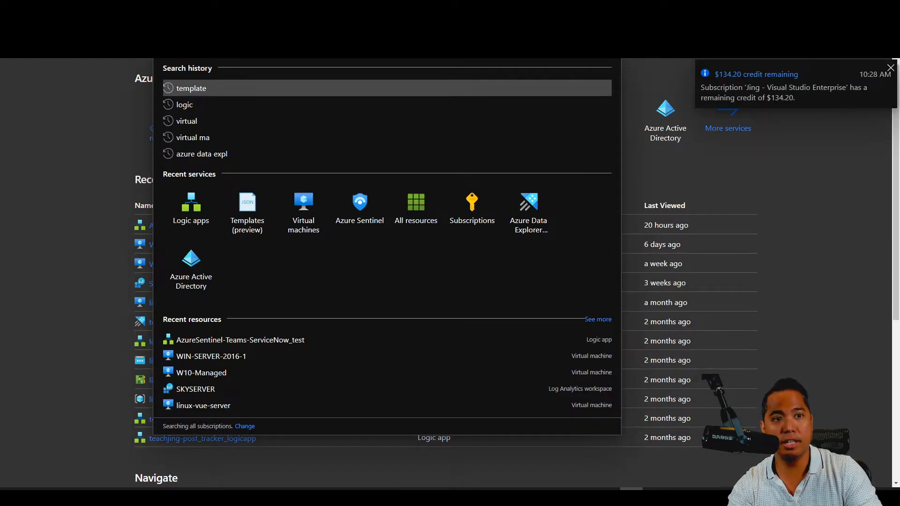
type("logic")
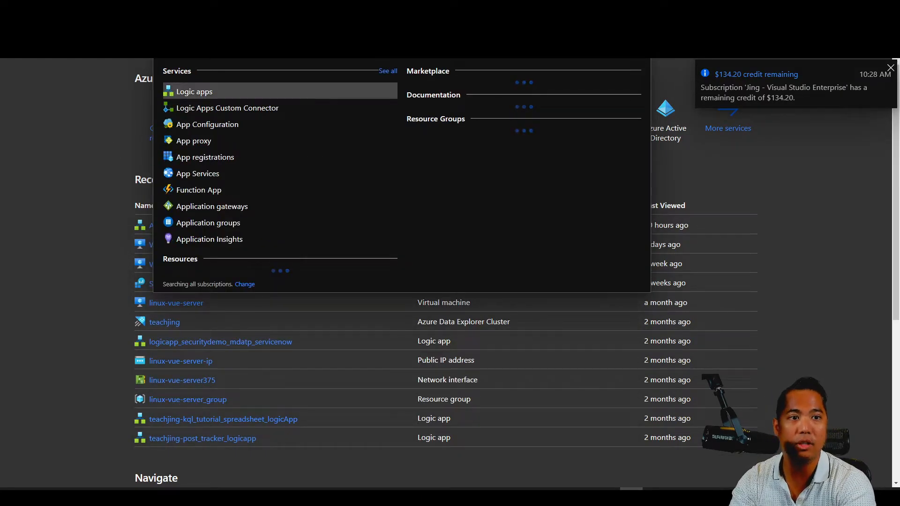
left_click(228, 90)
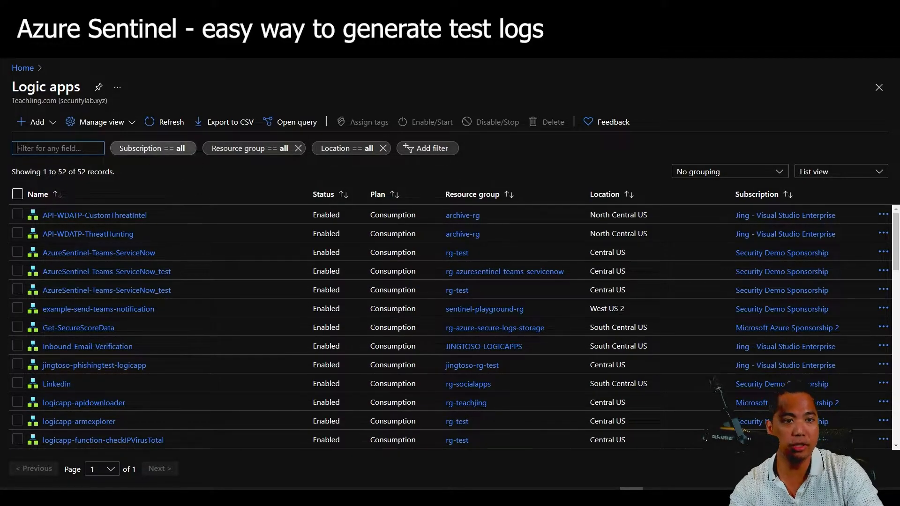
Start a new Consumption logic app in resource group rg-test, keeping the current subscription.
left_click(41, 124)
left_click(39, 141)
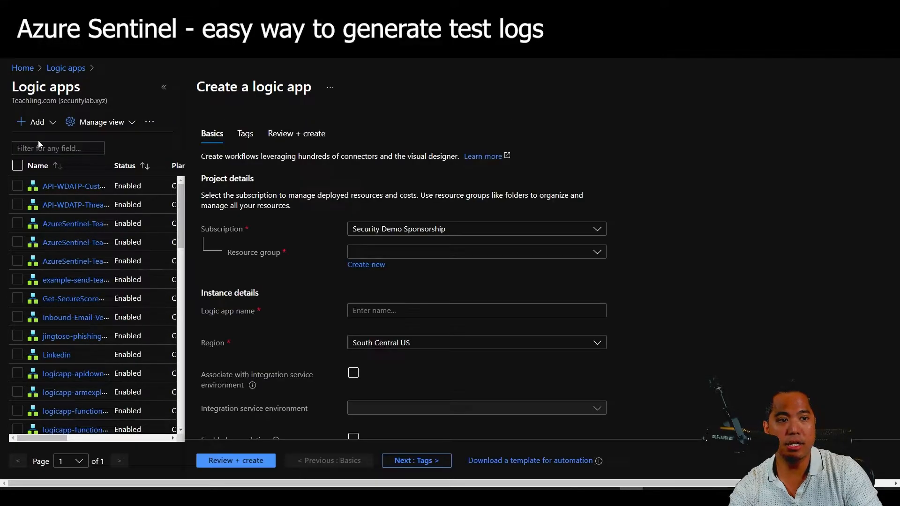
left_click(511, 229)
left_click(513, 228)
left_click(505, 252)
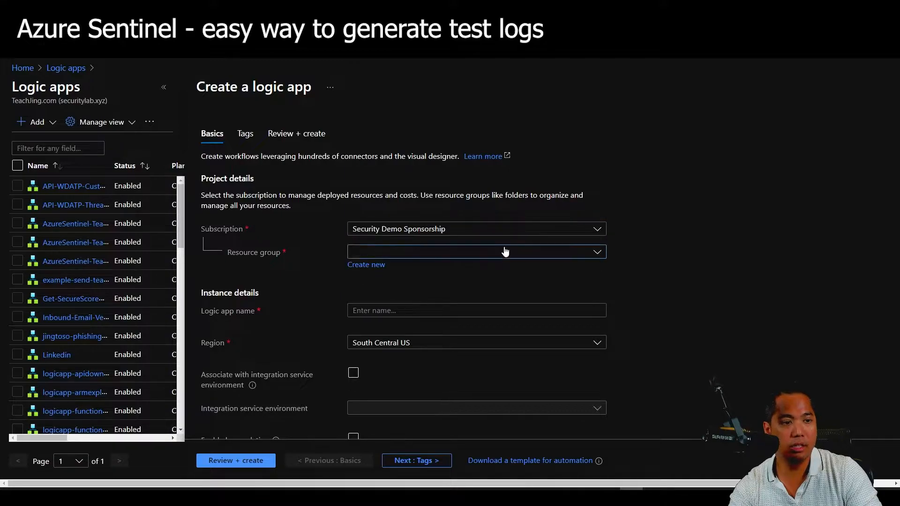
left_click(467, 405)
Name the logic app manual_log_ingestion_into_sentinel and proceed to Review + create.
left_click(586, 310)
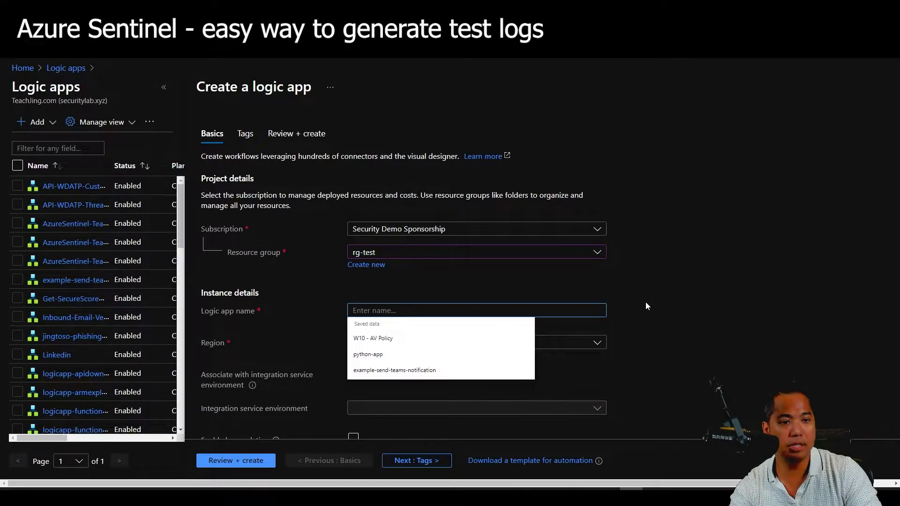
left_click(664, 299)
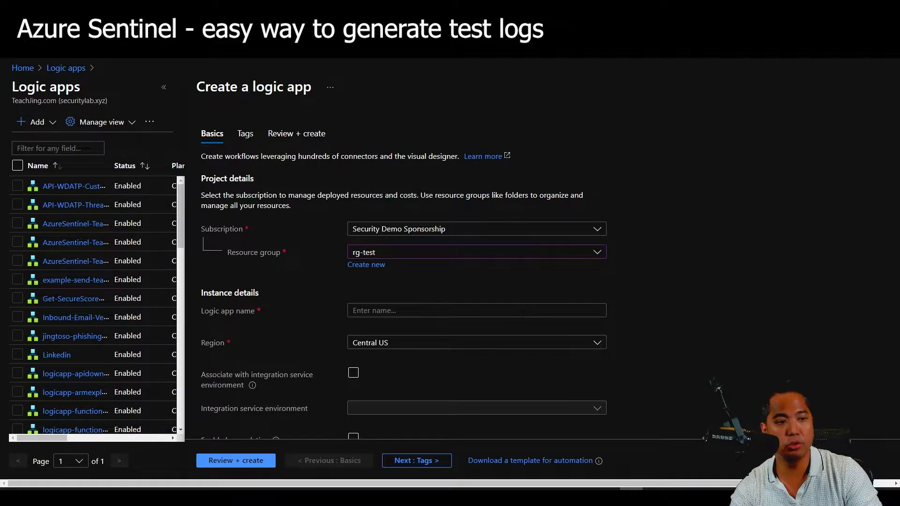
left_click(522, 311)
type("manual")
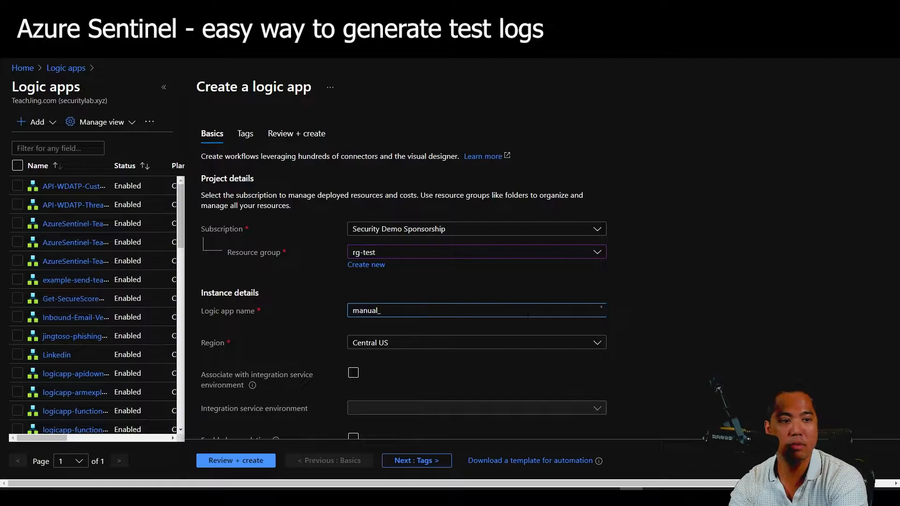
type("_log_ingestion")
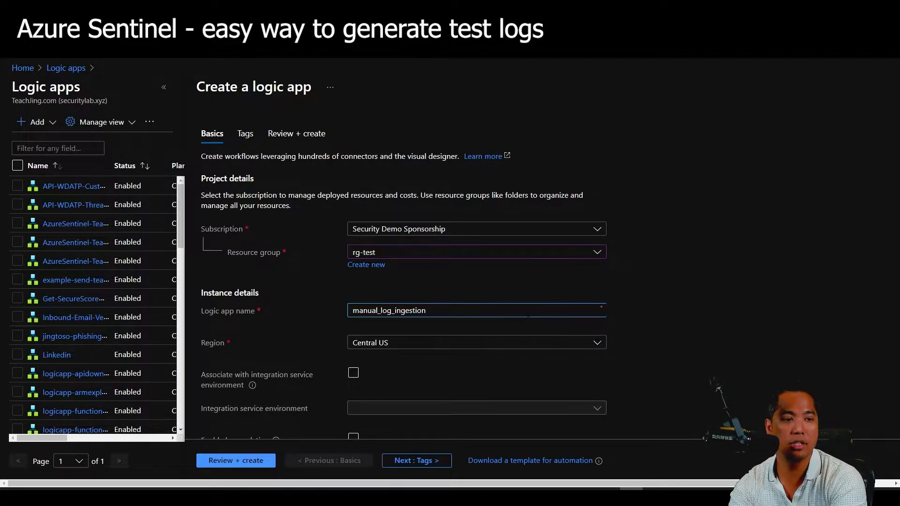
type("_into_sentinel")
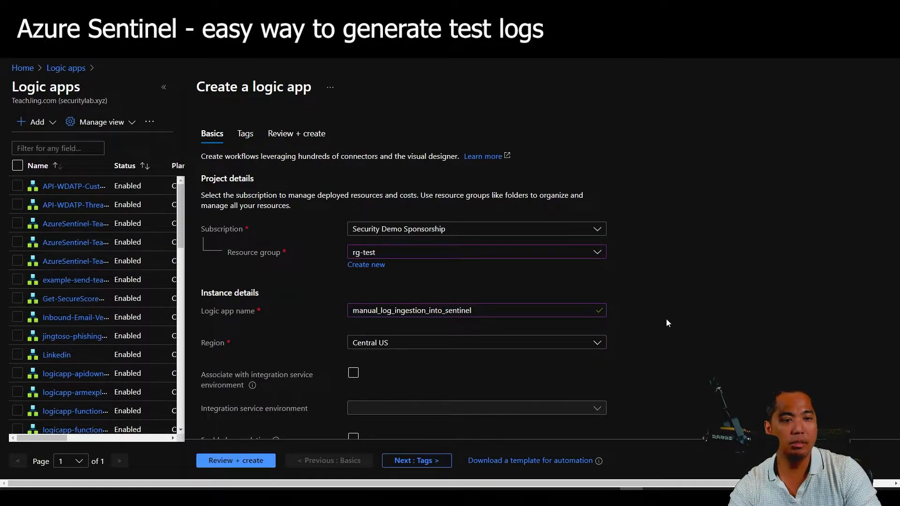
scroll(668, 324, "down", 1)
left_click(253, 460)
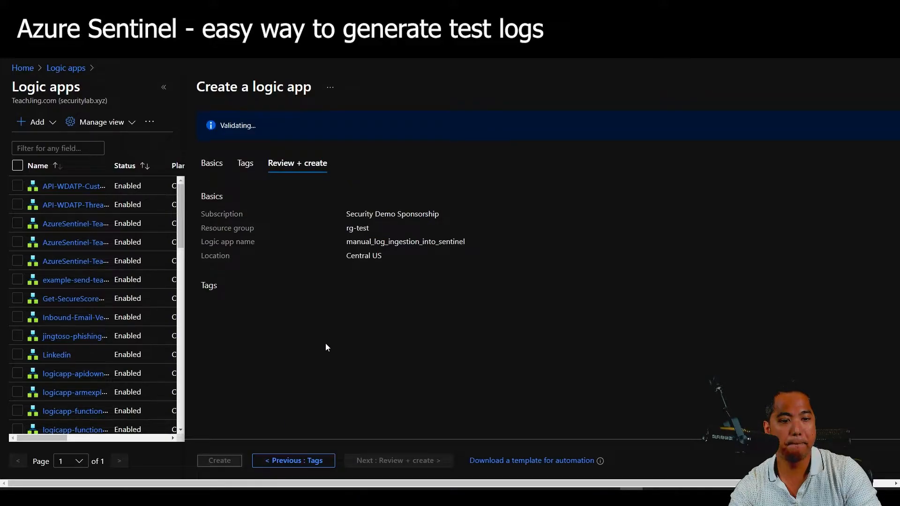
Create manual_log_ingestion_into_sentinel and go to the deployed resource.
left_click(232, 461)
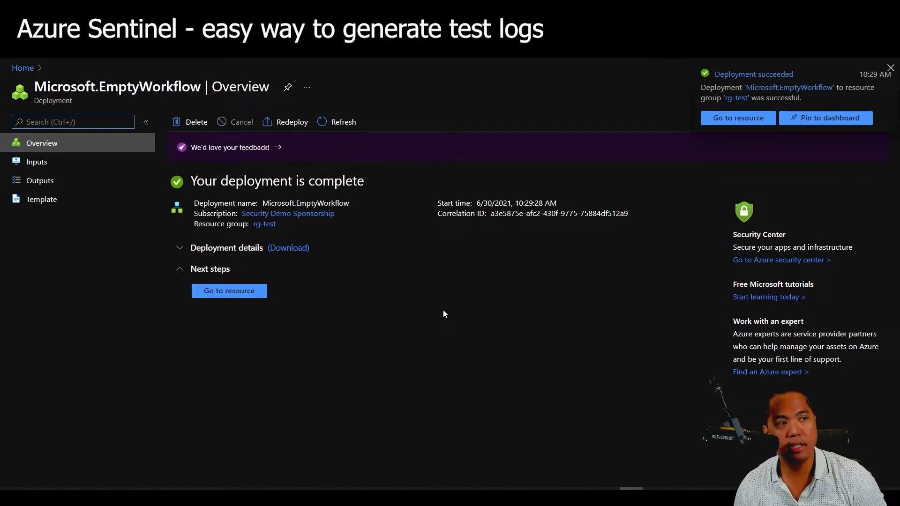
left_click(259, 292)
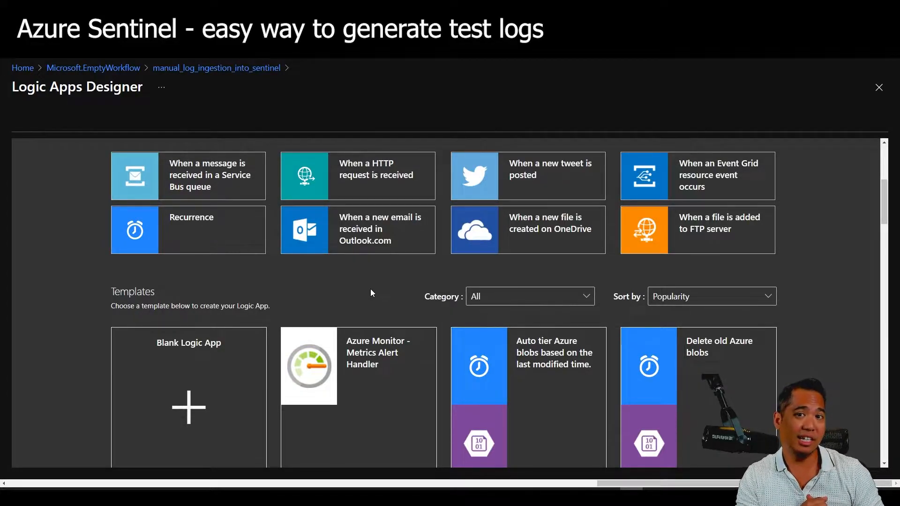
Add a 'When a HTTP request is received' trigger with its Method parameter set to GET.
left_click(382, 188)
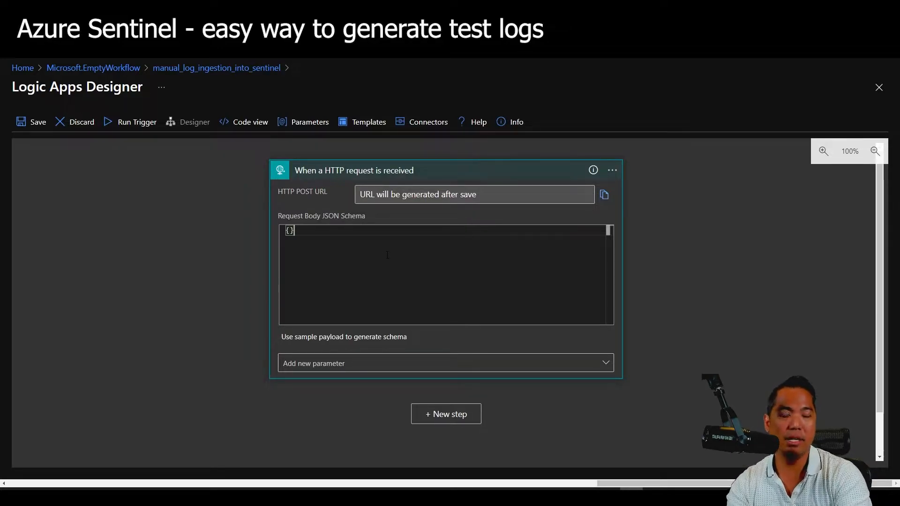
left_click(404, 366)
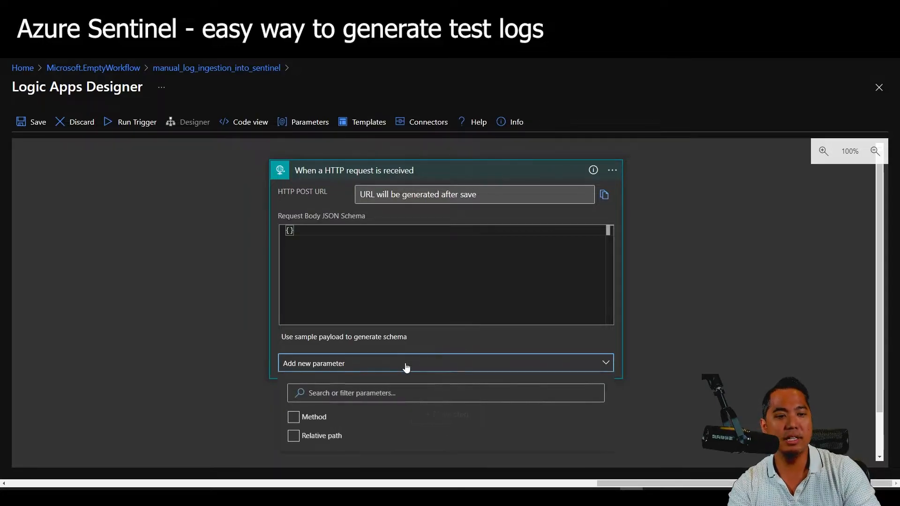
left_click(319, 422)
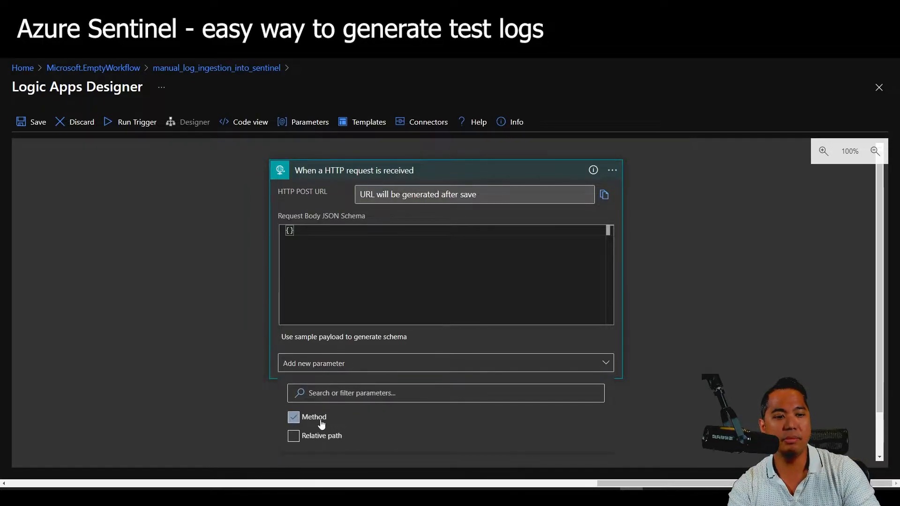
left_click(393, 365)
left_click(376, 378)
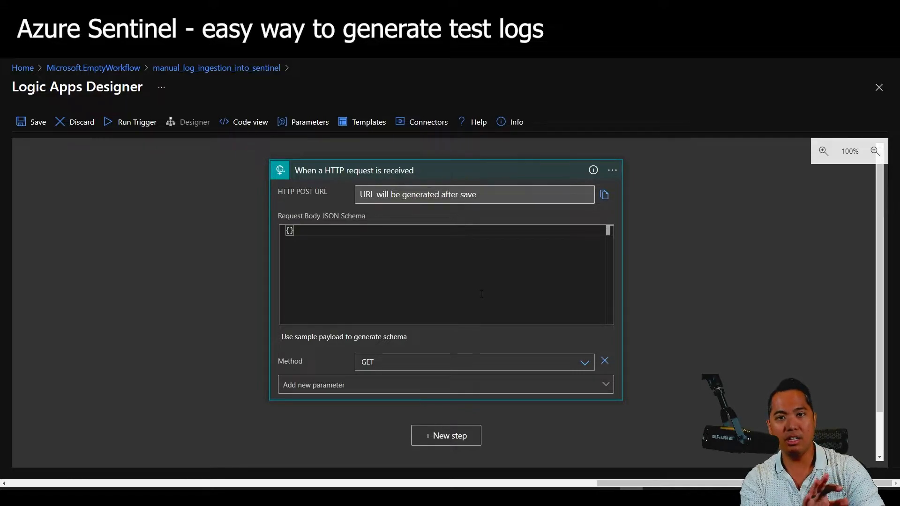
left_click(682, 314)
scroll(682, 314, "down", 2)
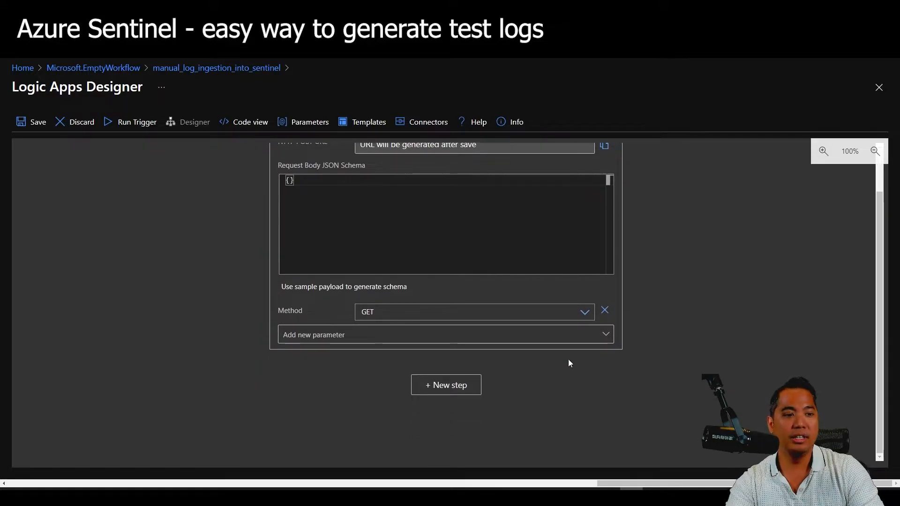
Add the Azure Log Analytics Data Collector 'Send Data' action as a new step after the trigger.
left_click(462, 395)
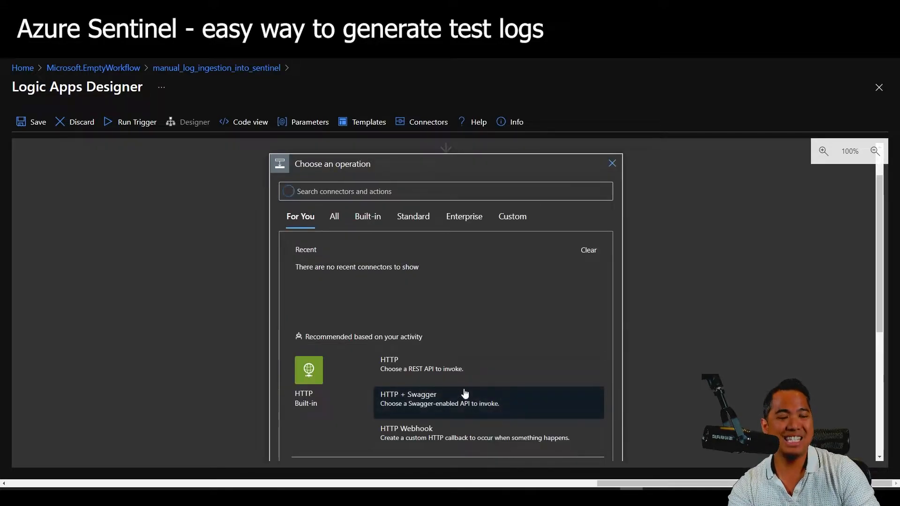
scroll(462, 394, "down", 2)
scroll(483, 366, "up", 3)
left_click(363, 241)
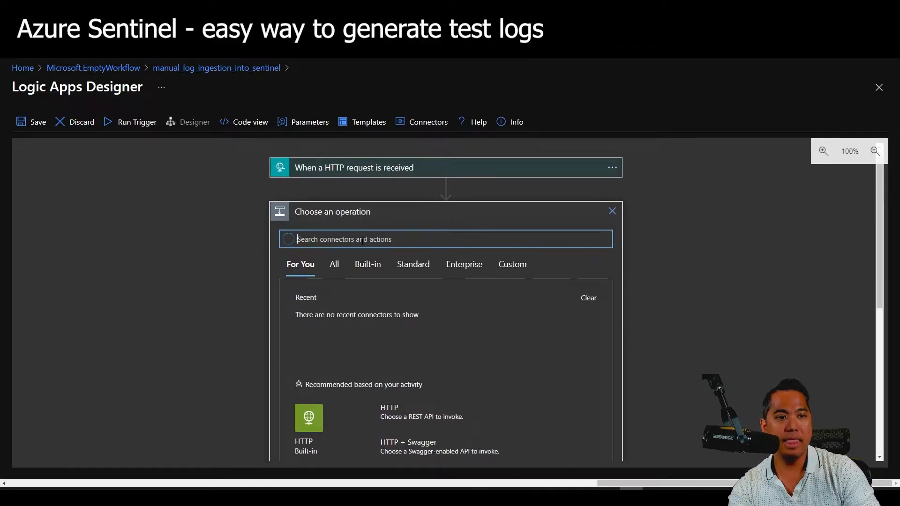
type("l")
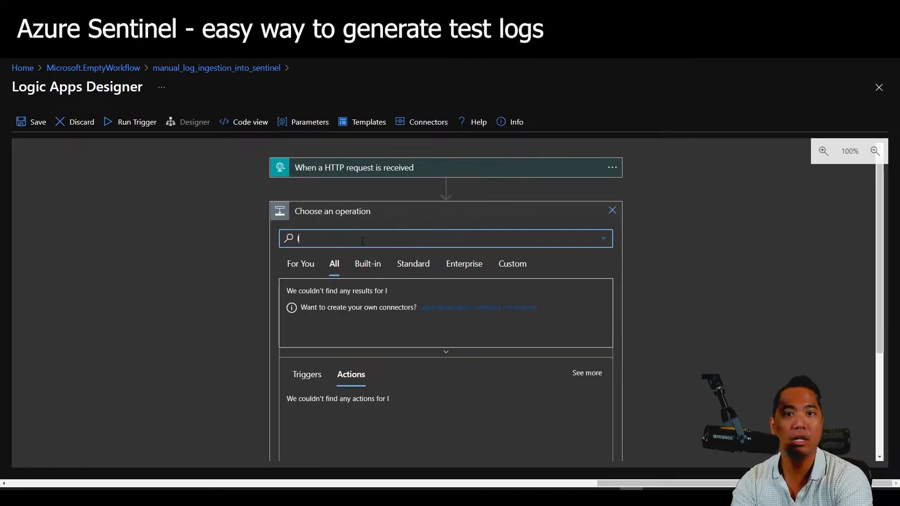
type("og analytics data")
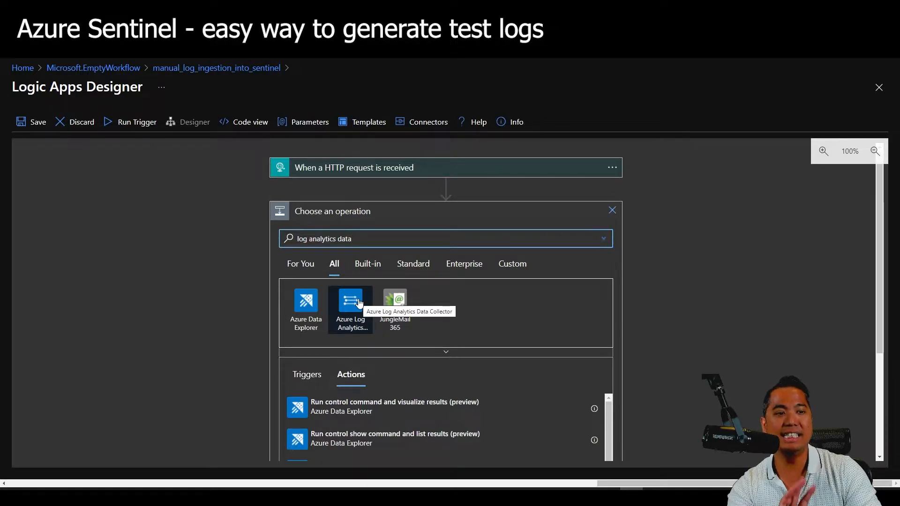
left_click(360, 304)
left_click(412, 299)
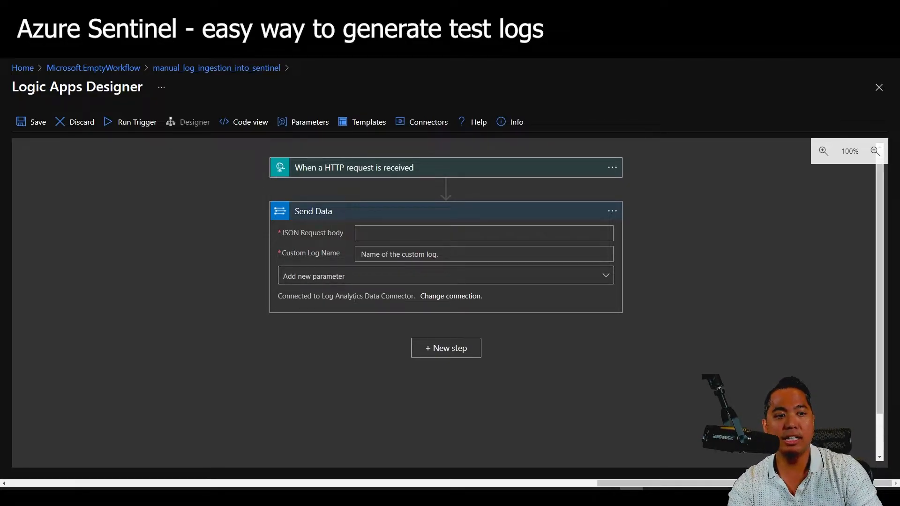
Create a new Log Analytics connection for Send Data named 'log analytics data connector'.
left_click(465, 303)
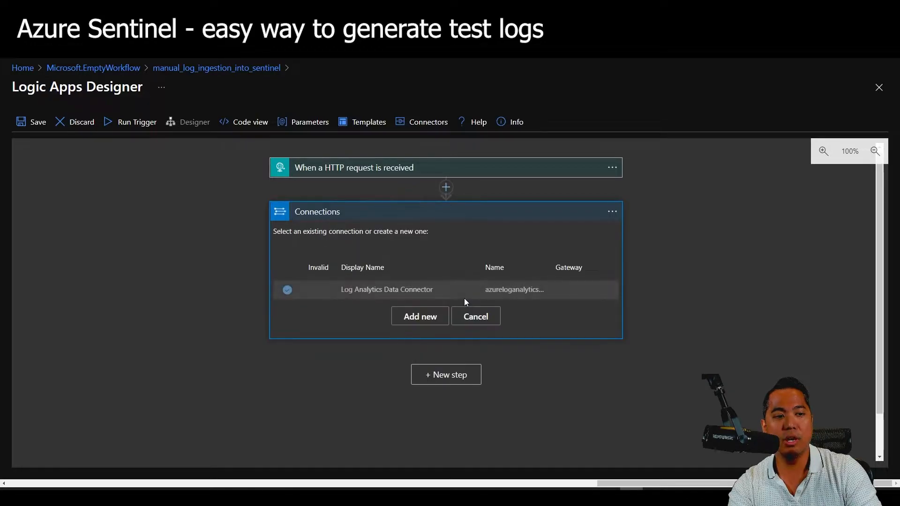
left_click(420, 315)
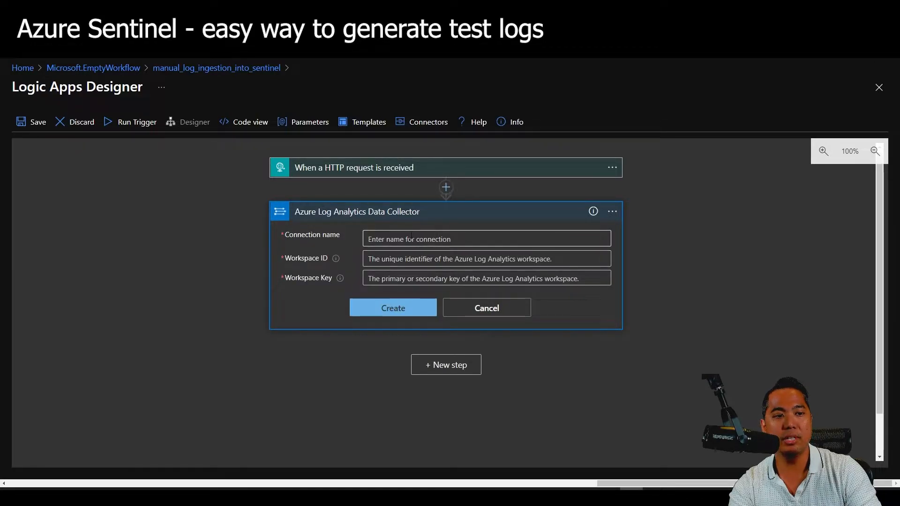
left_click(420, 243)
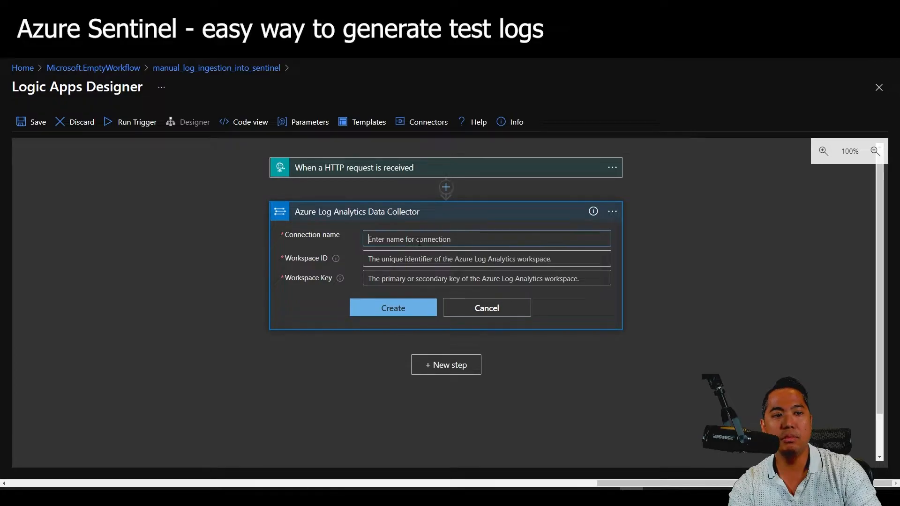
type("log analytics data connect")
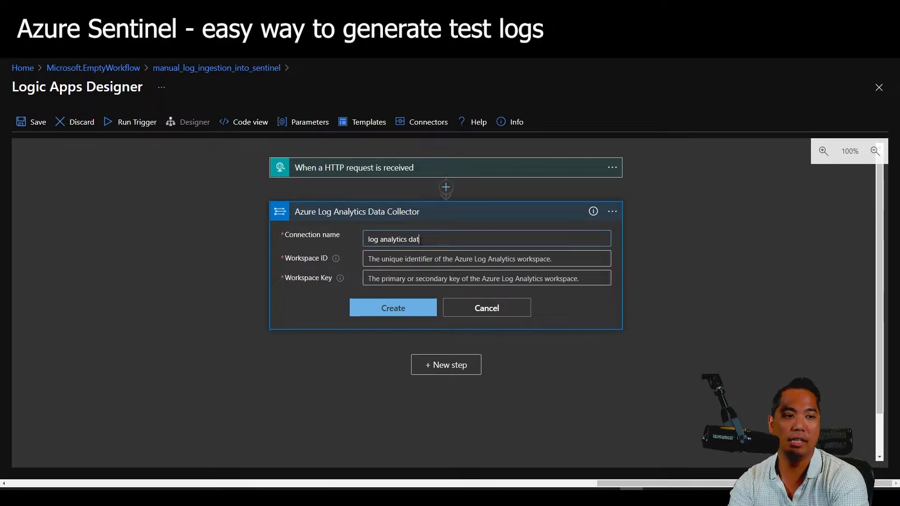
left_click(405, 261)
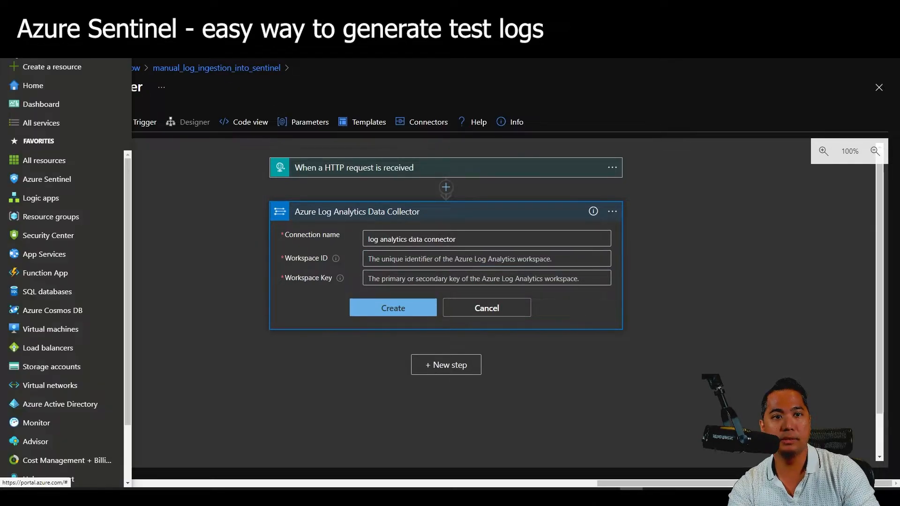
left_click(18, 60)
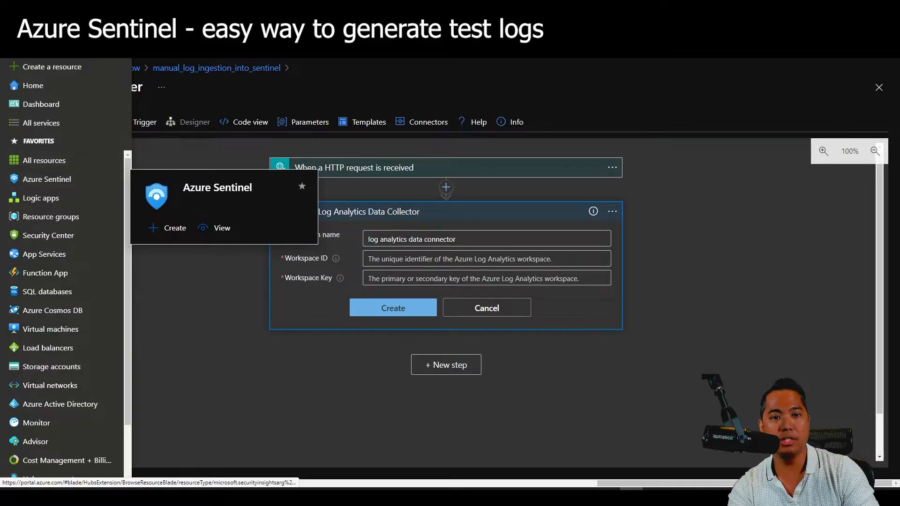
left_click(60, 181)
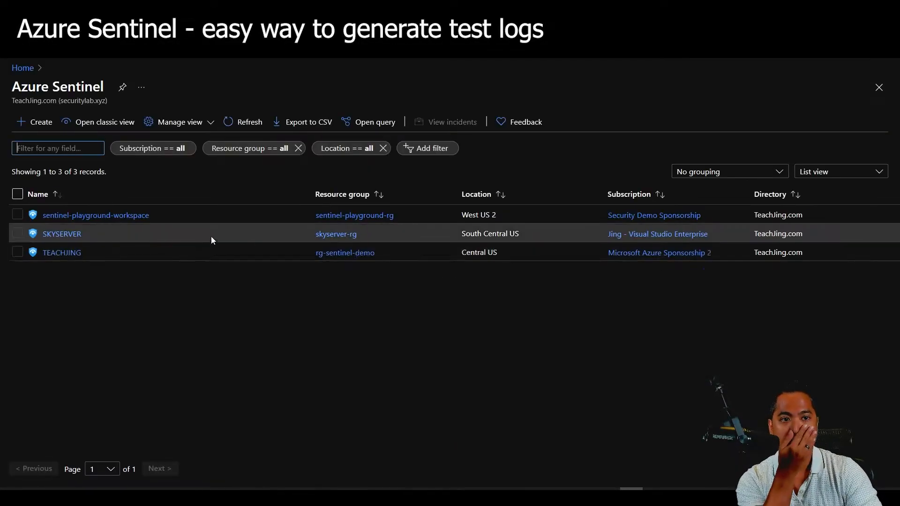
left_click(65, 252)
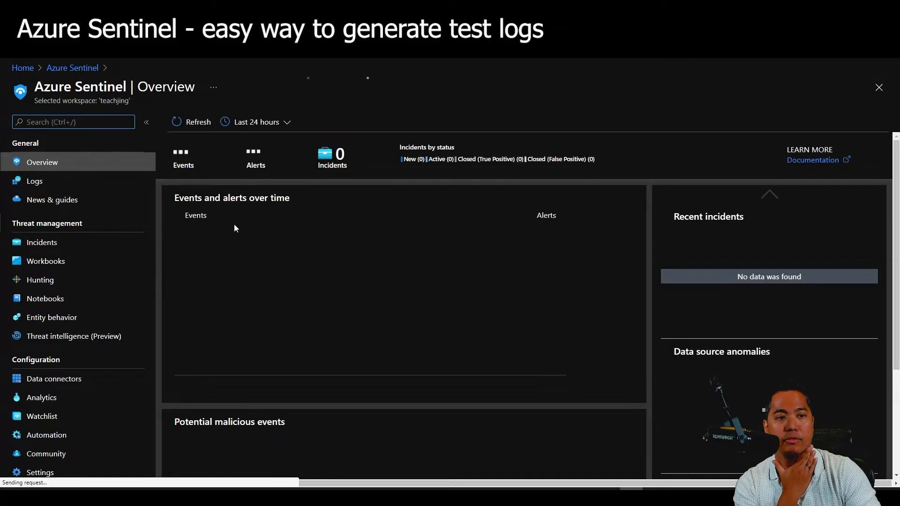
scroll(74, 272, "down", 1)
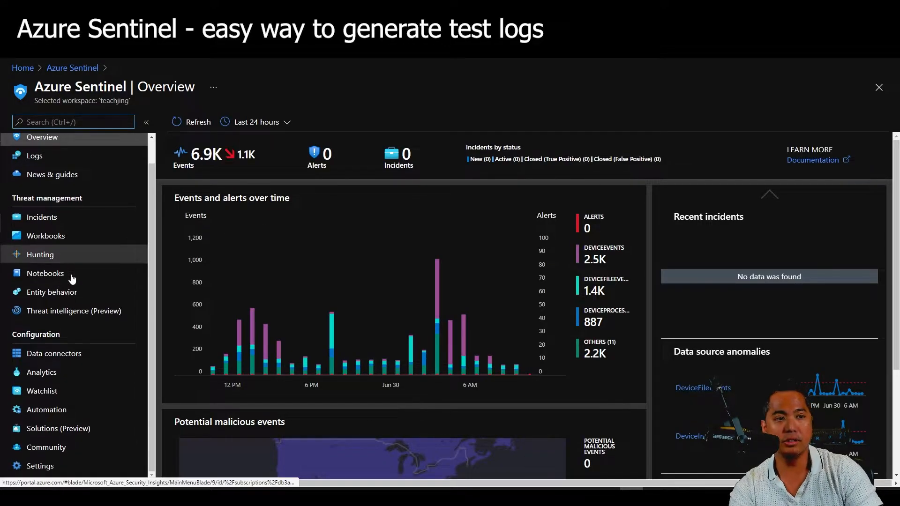
left_click(71, 466)
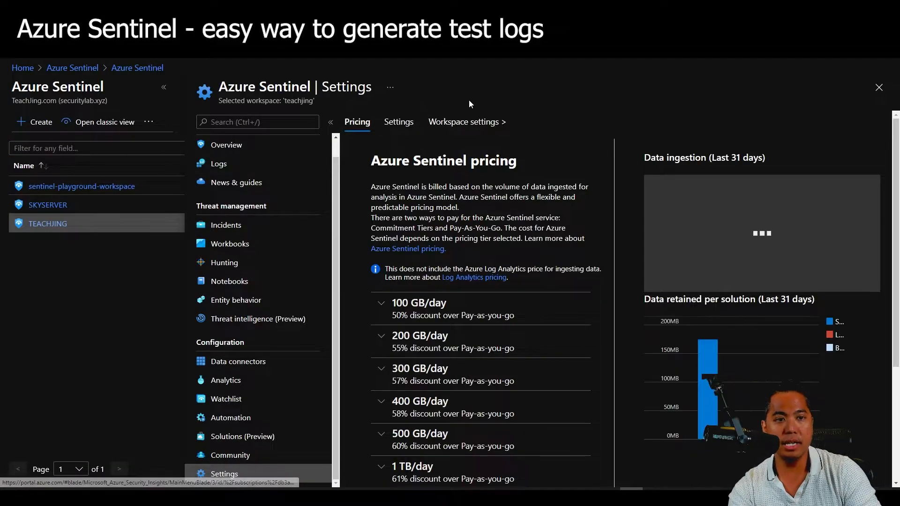
left_click(469, 121)
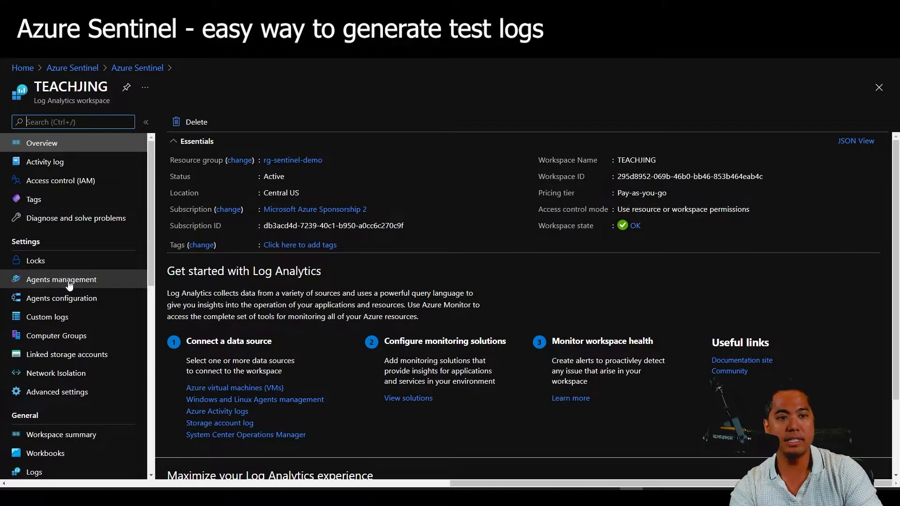
left_click(69, 281)
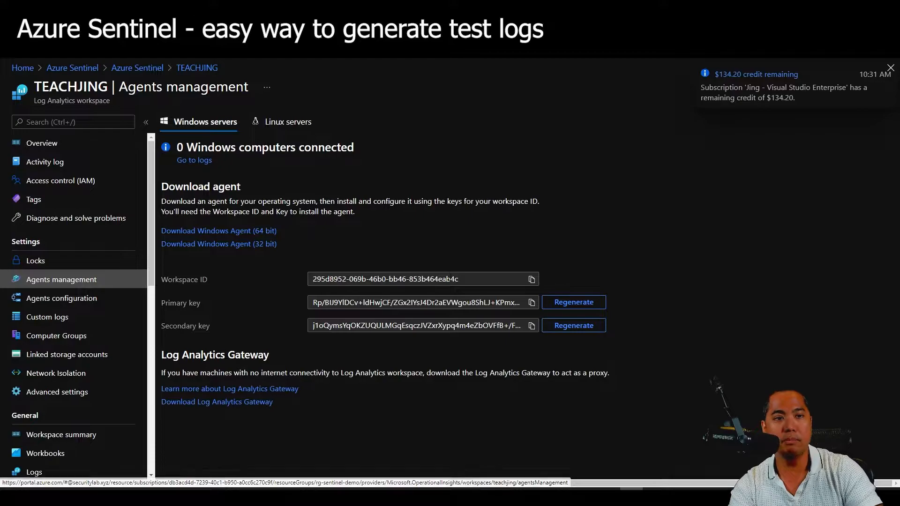
left_click(533, 279)
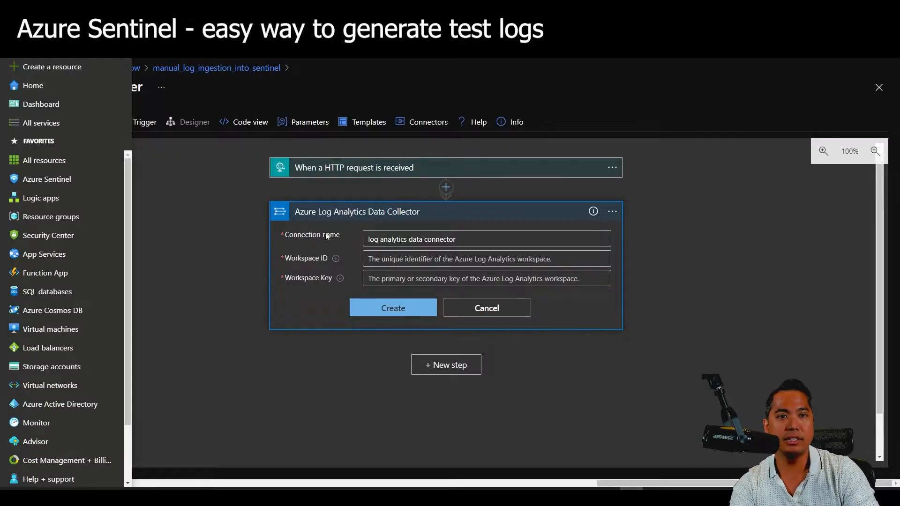
Cancel the new connection to keep the existing one and begin the JSON request body.
left_click(486, 307)
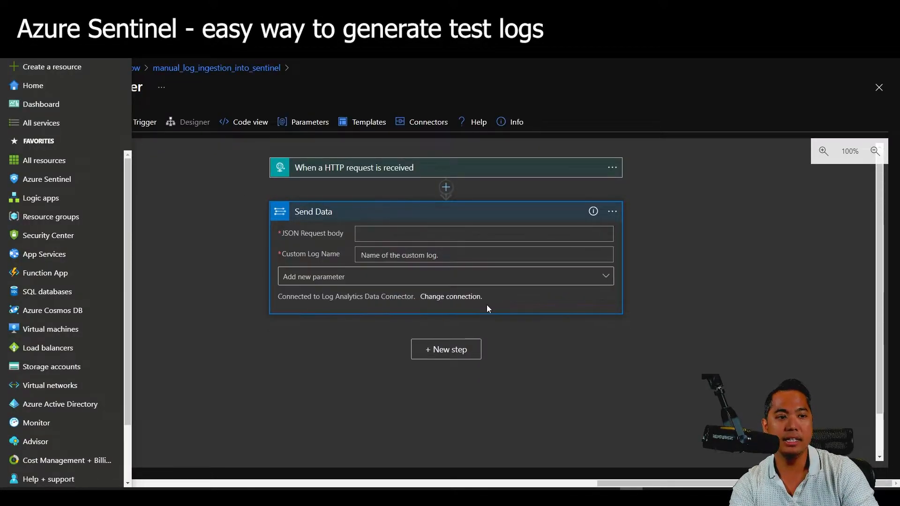
left_click(416, 234)
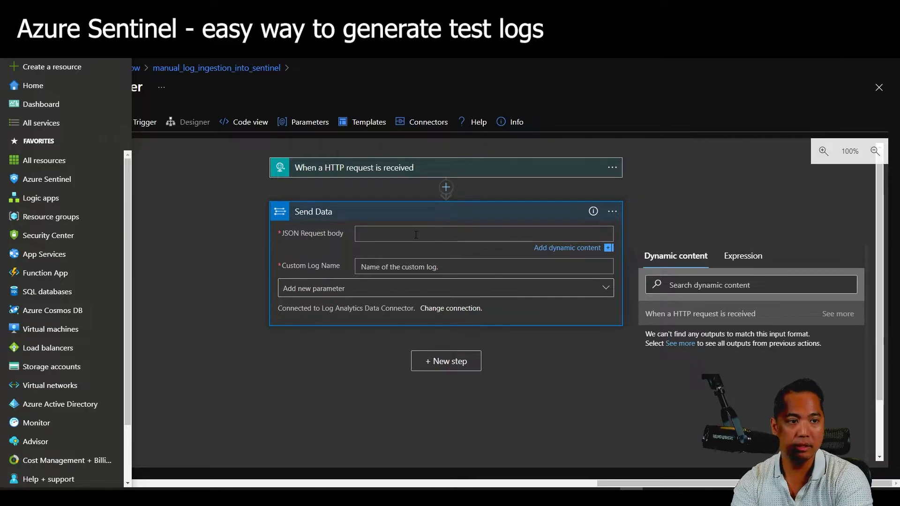
type("[")
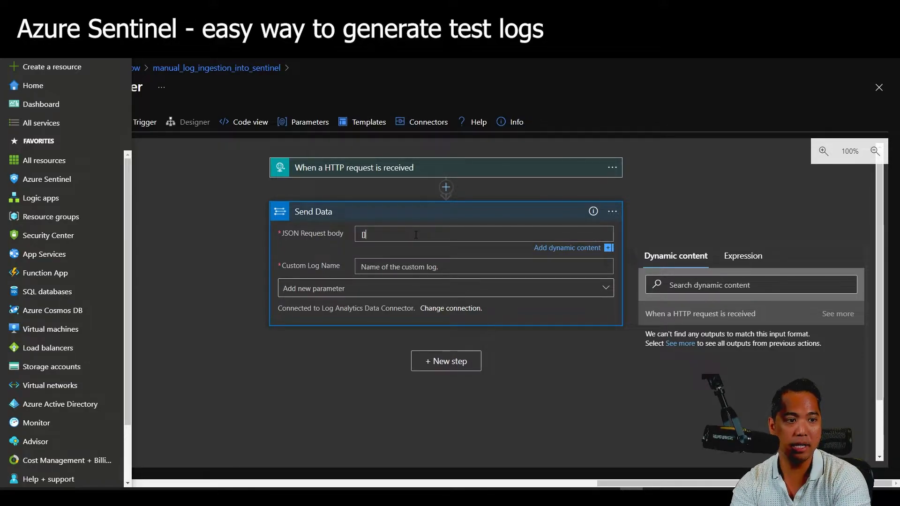
key("Return")
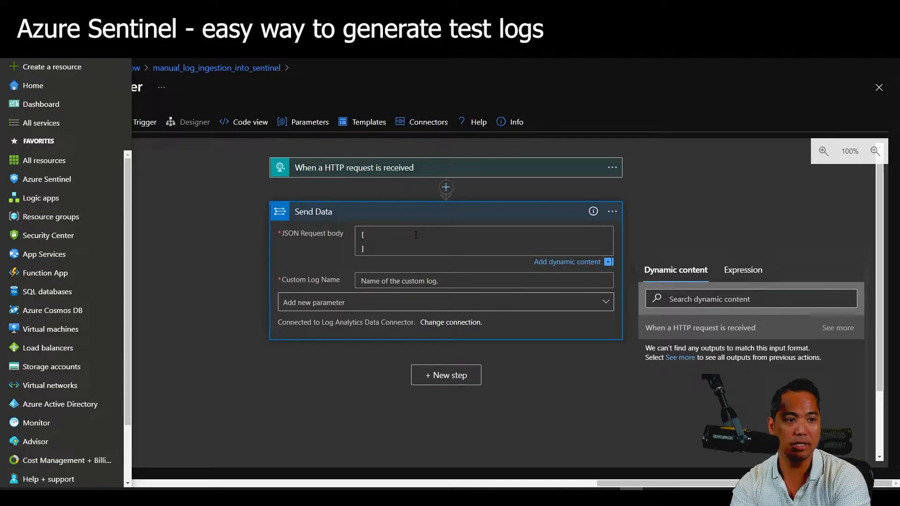
key("Return")
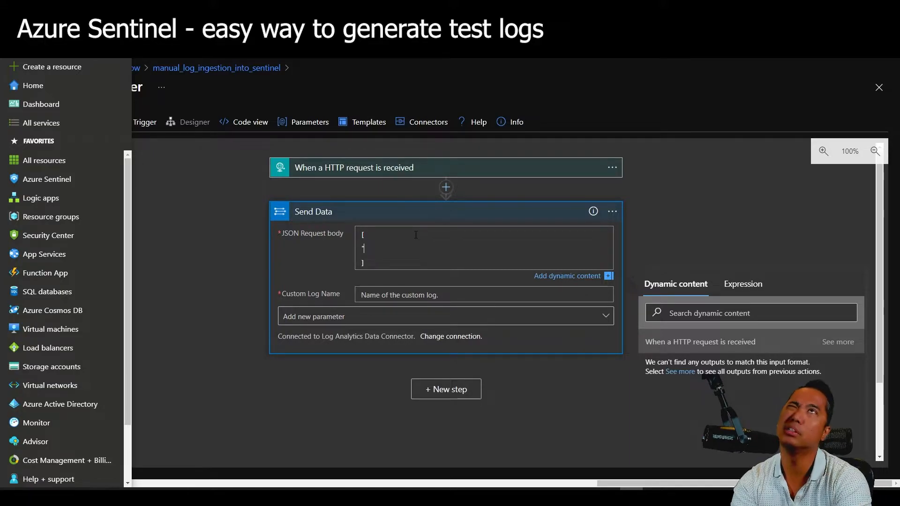
Add name 'test name' and message 'Brute force attempt detected on device1' to the JSON body.
type("name")
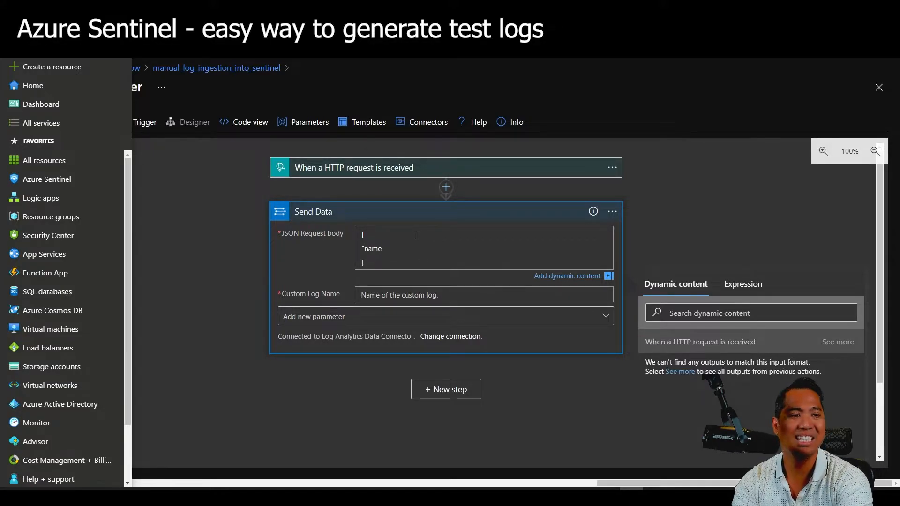
type("\" :")
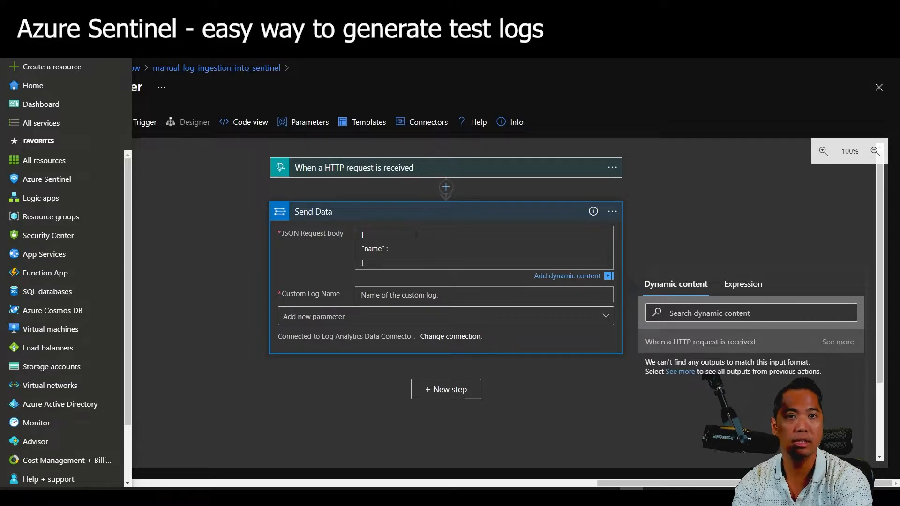
type(" \"test name\"")
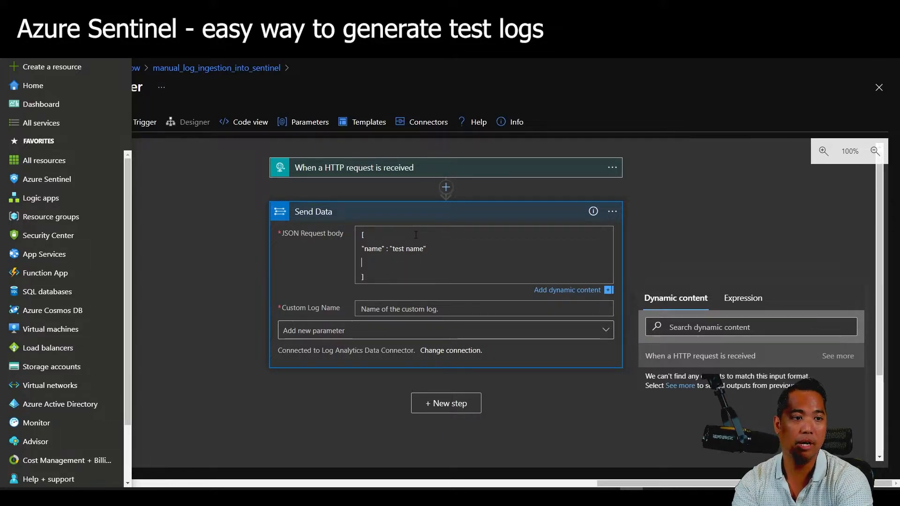
type(",")
key("Return")
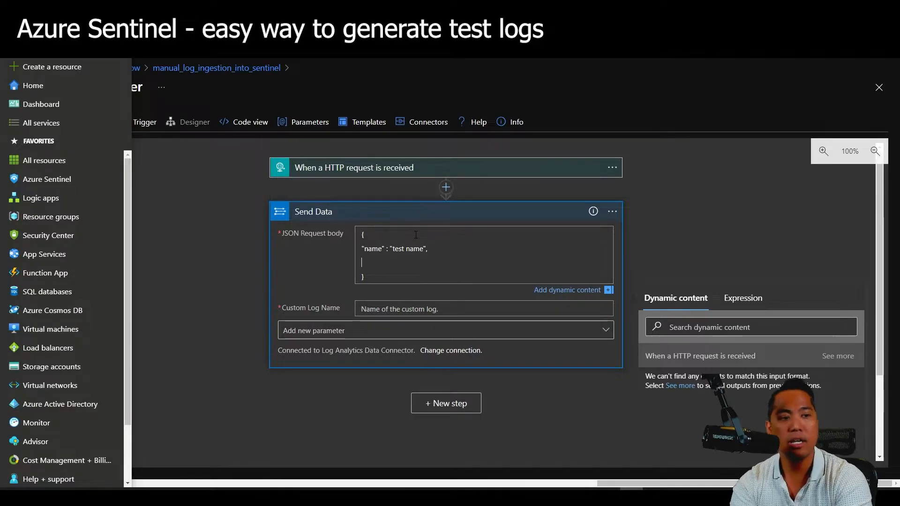
type("\"message\"")
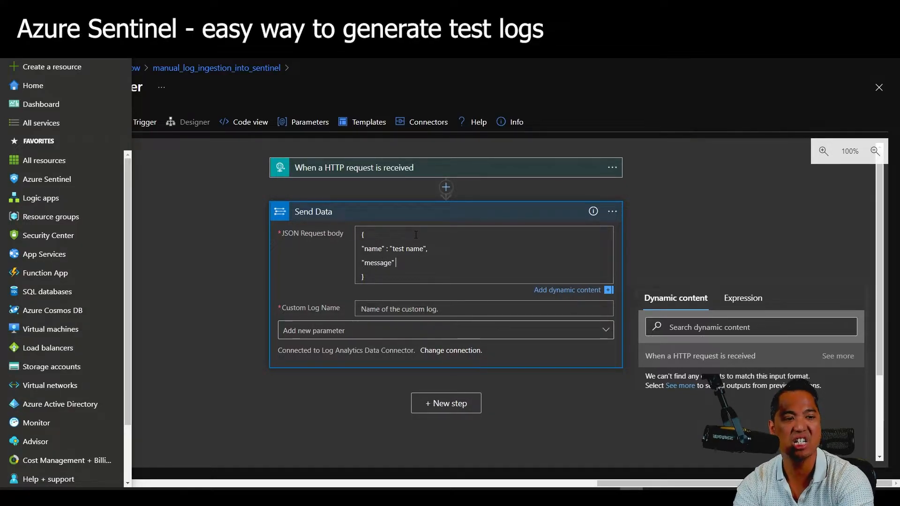
type(" : \"")
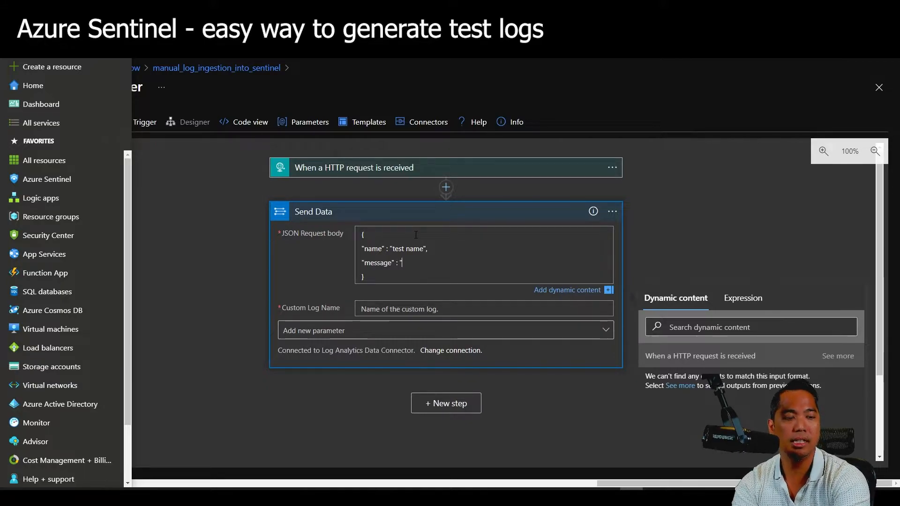
type("This is a test message")
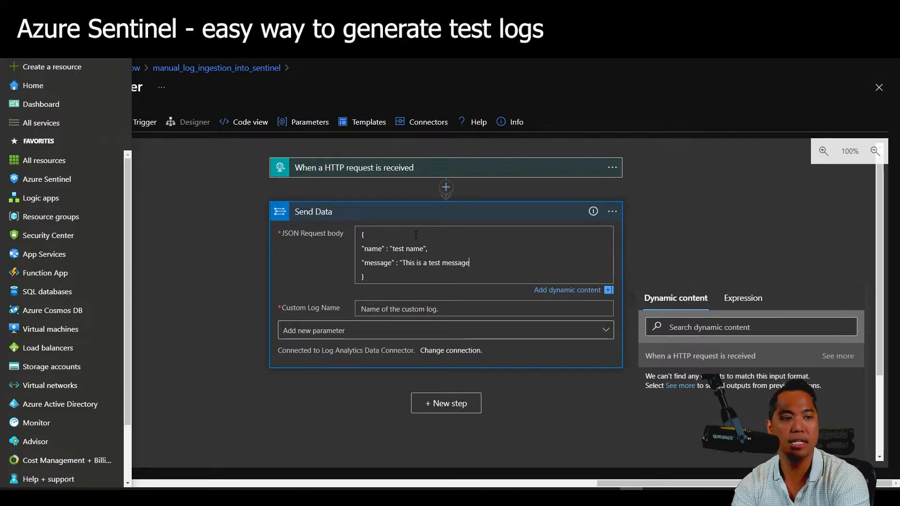
key("BackSpace")
key("BackSpace")
key("BackSpace")
key("BackSpace")
key("BackSpace")
key("BackSpace")
key("BackSpace")
key("BackSpace")
key("BackSpace")
key("BackSpace")
key("BackSpace")
key("BackSpace")
key("BackSpace")
key("BackSpace")
key("BackSpace")
key("BackSpace")
key("BackSpace")
key("BackSpace")
key("BackSpace")
key("BackSpace")
key("BackSpace")
key("BackSpace")
type("Brute force attempt detected on")
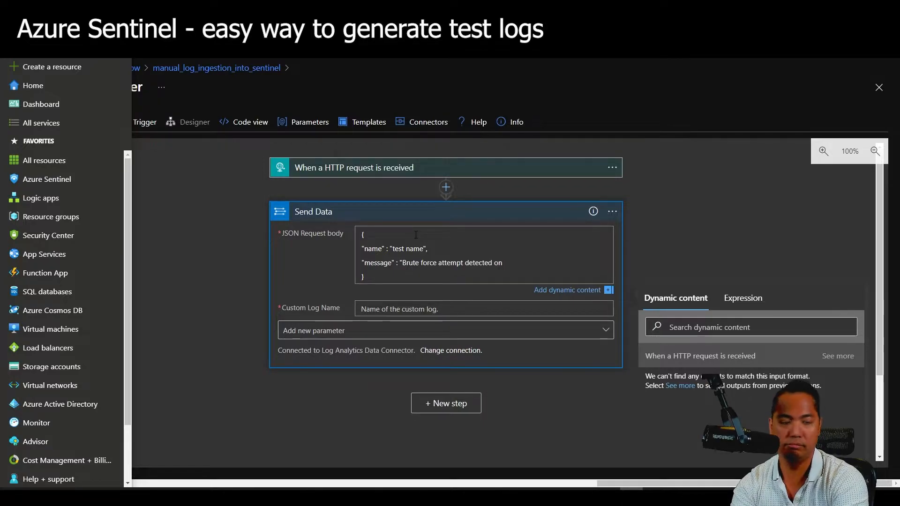
type(" device1")
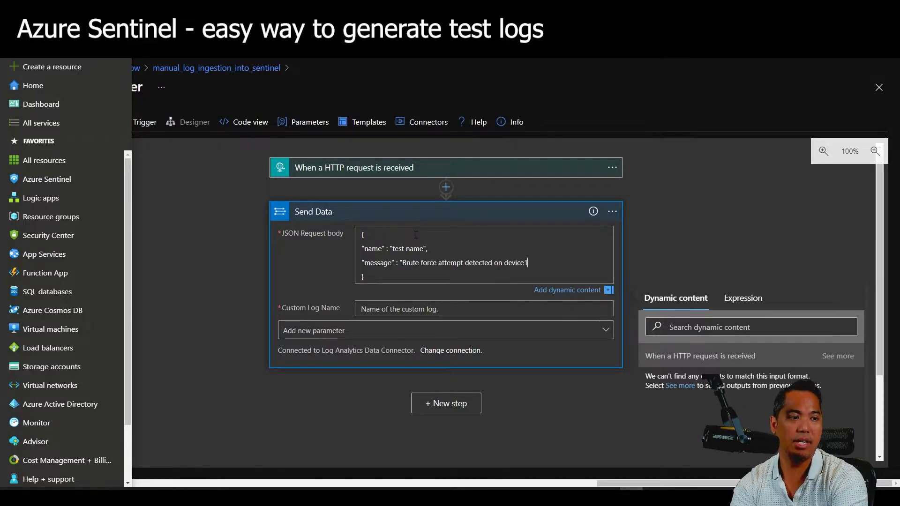
type("\"")
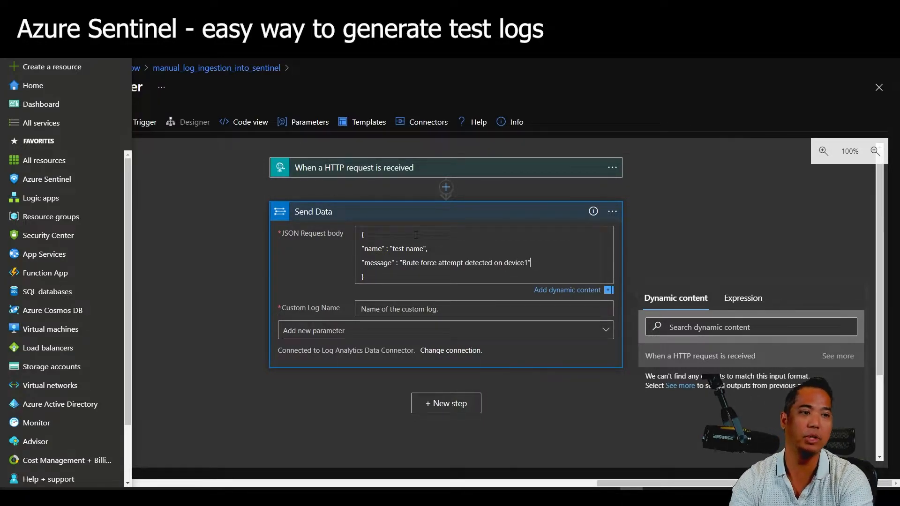
key("Return")
type("\"")
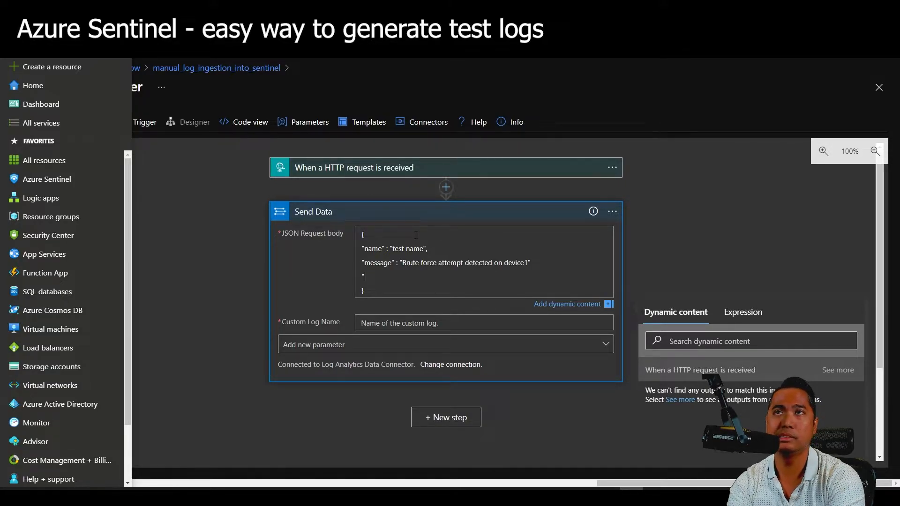
Add a username field 'bob' after the message line, separated by a comma.
type(": ")
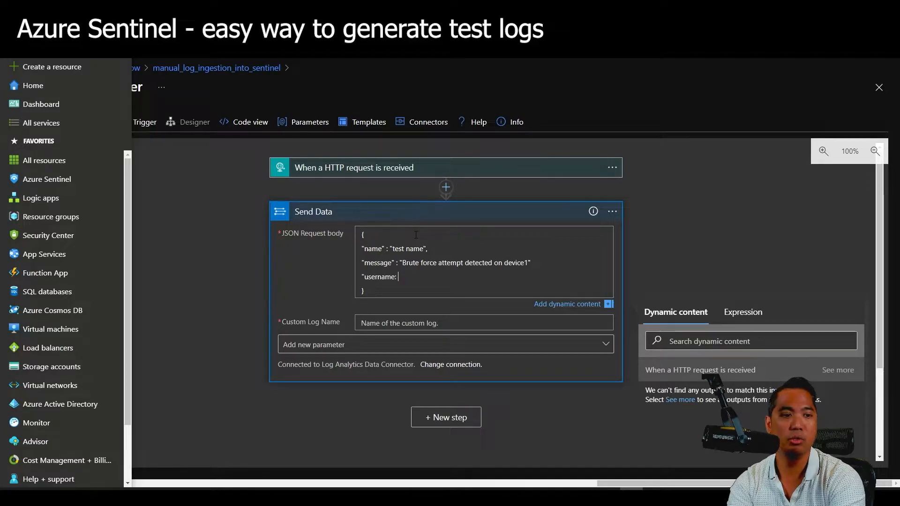
type("\"bob\"")
key("Up")
key("End")
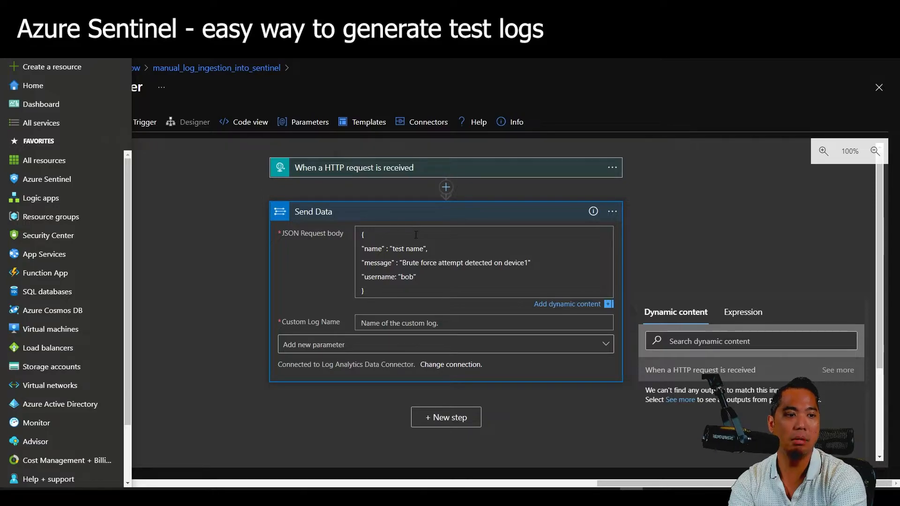
type(",")
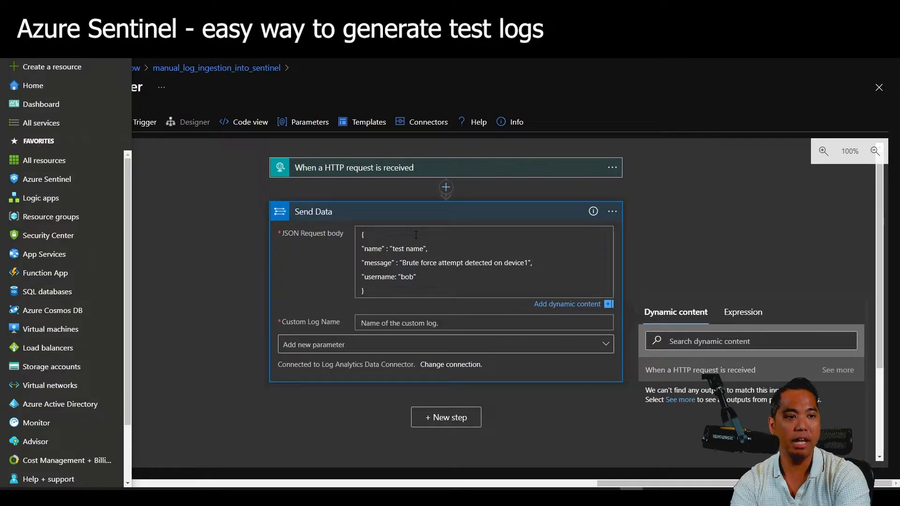
key("Down")
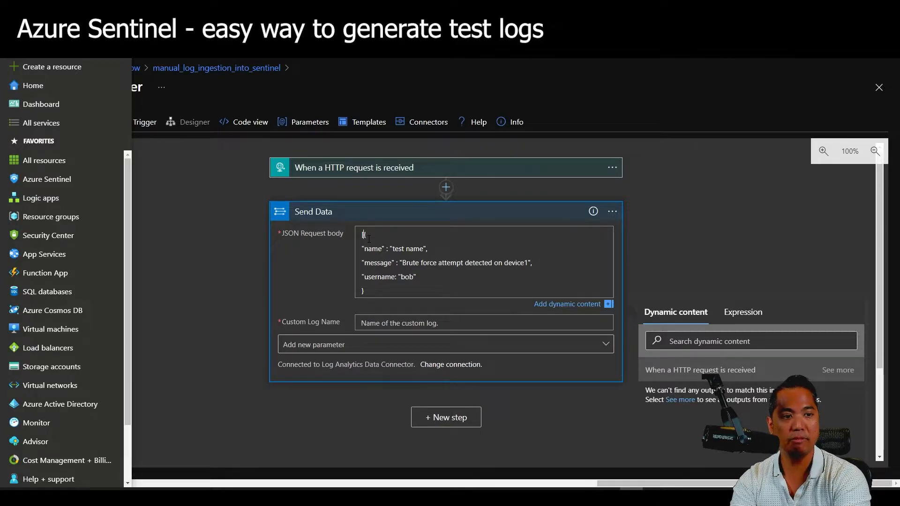
Surround the JSON object with [ and ] on their own lines.
type("[")
key("Return")
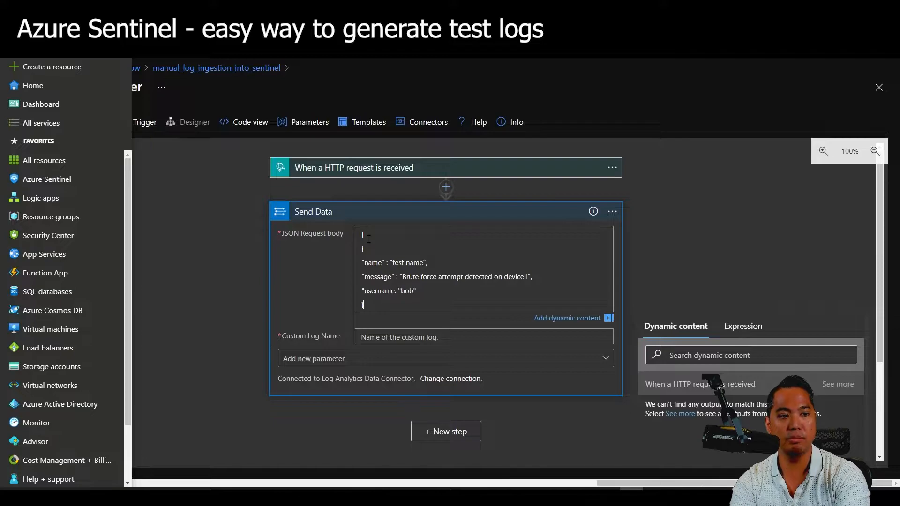
key("Return")
type("]")
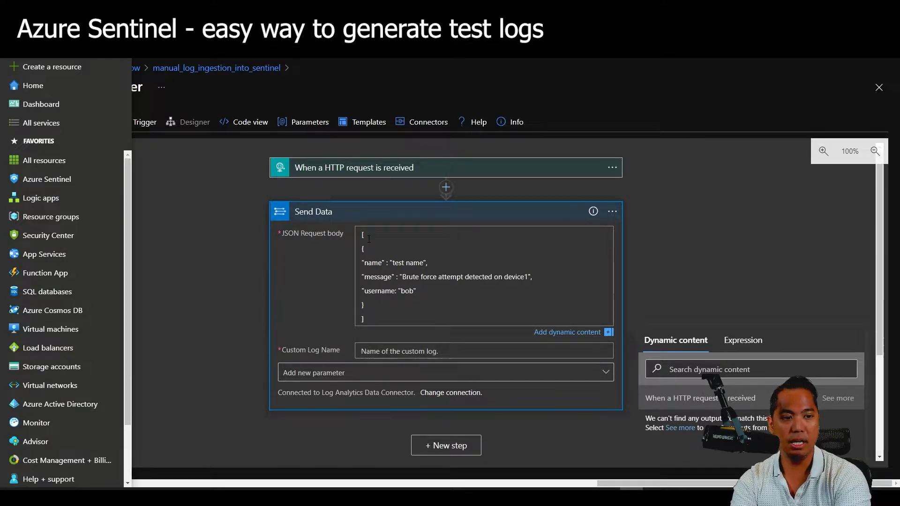
Delete the square bracket lines so the body is a single { } object.
key("shift+Up")
key("shift+Up")
key("shift+Up")
key("Up")
key("shift+Left")
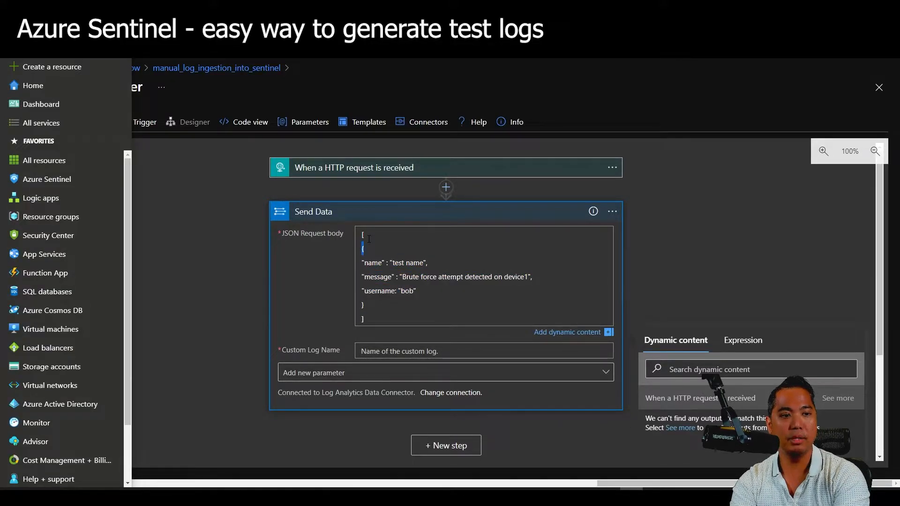
key("shift+Down")
key("shift+Down")
key("shift+Down")
key("shift+End")
key("shift+Down")
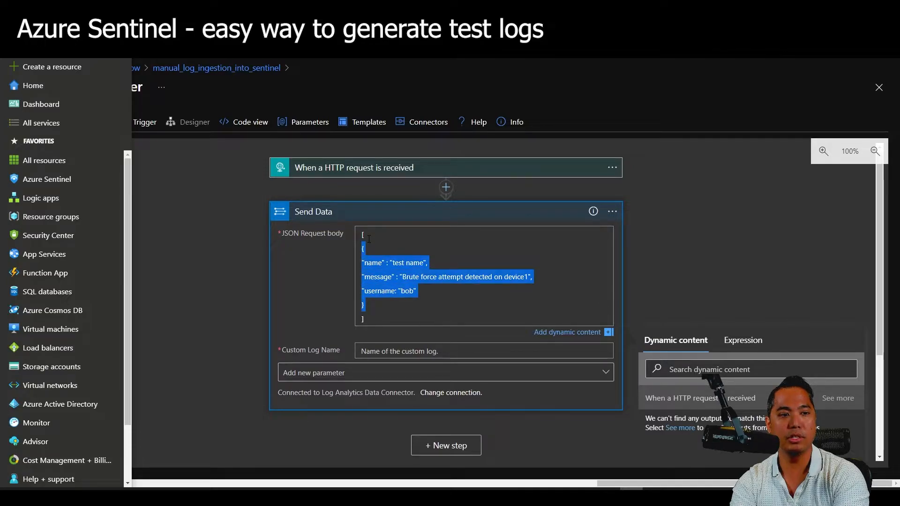
key("Up")
key("Up")
key("Up")
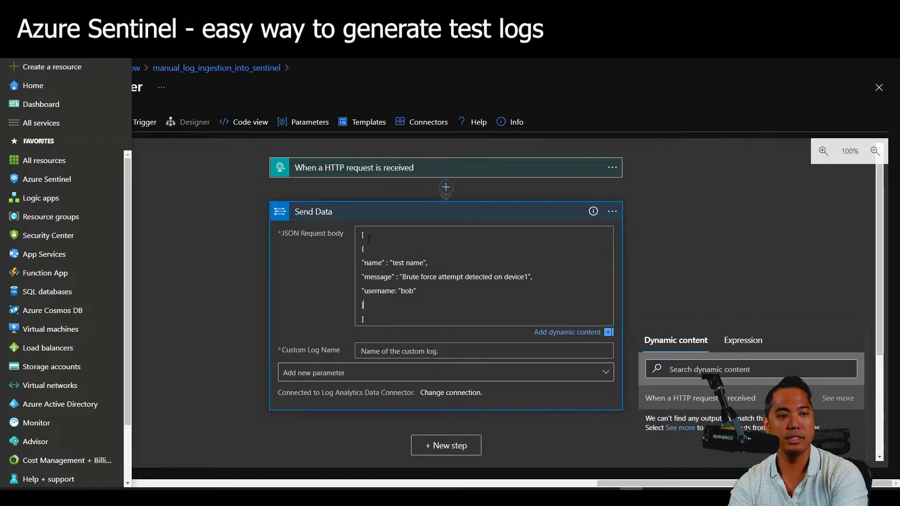
key("BackSpace")
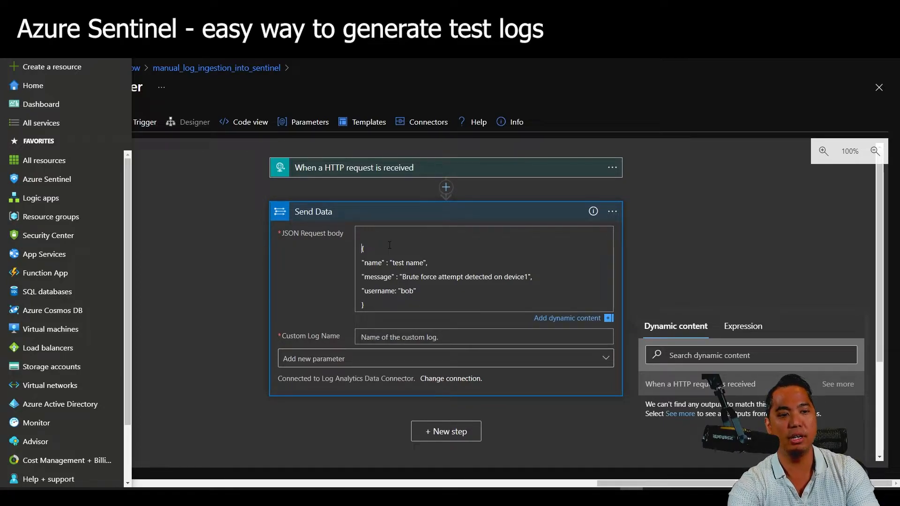
key("Delete")
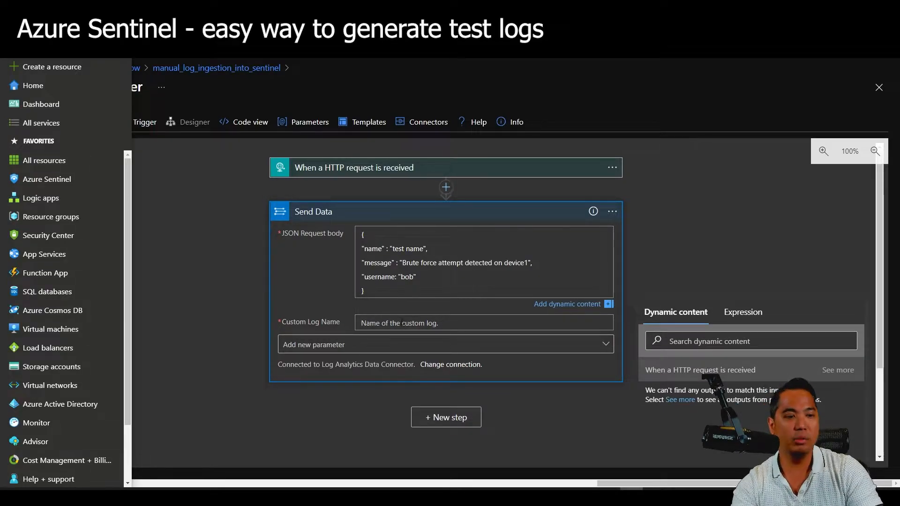
Enter 'testtable' as the Custom Log Name, then replace it with 'synthetic'.
left_click(401, 322)
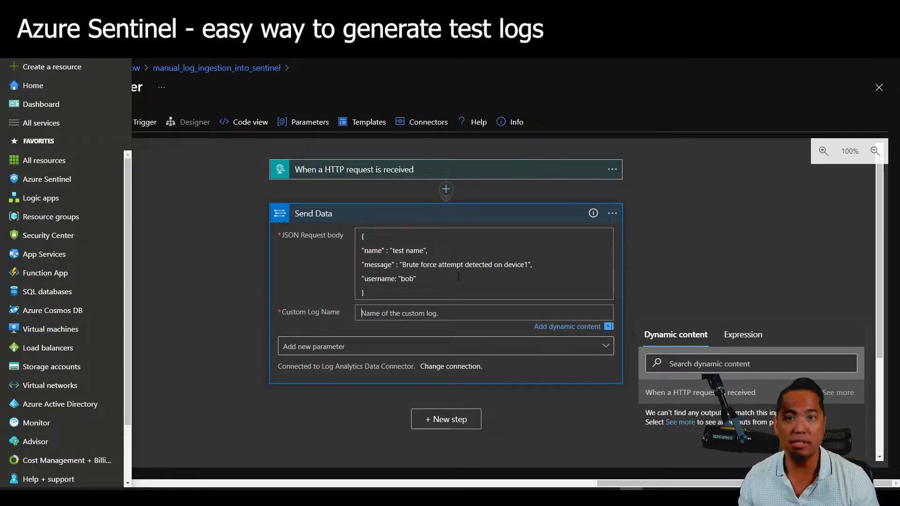
type("test")
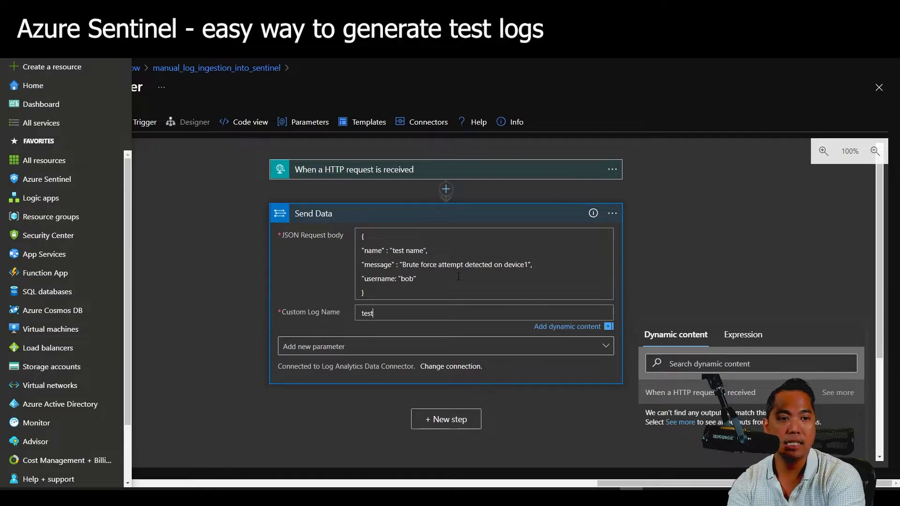
type("table")
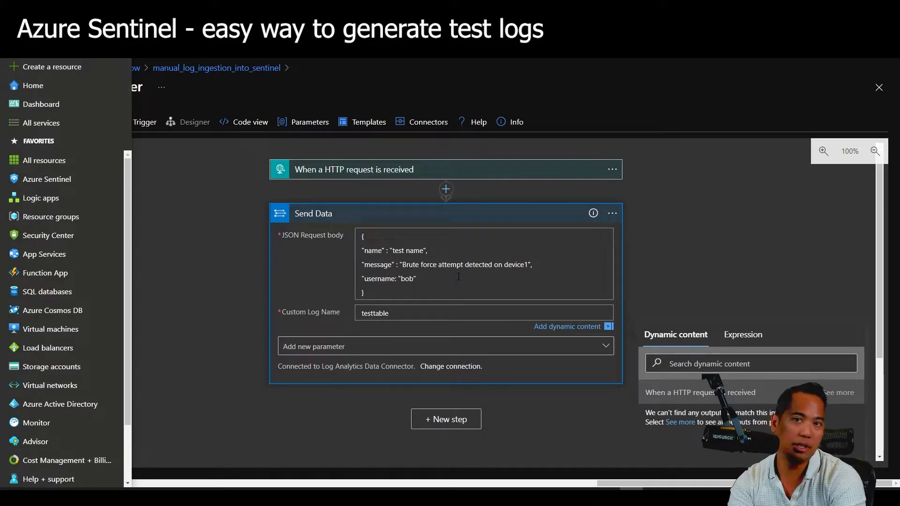
key("ctrl+a")
type("symthe")
key("BackSpace")
key("BackSpace")
key("BackSpace")
key("BackSpace")
type("nthetic")
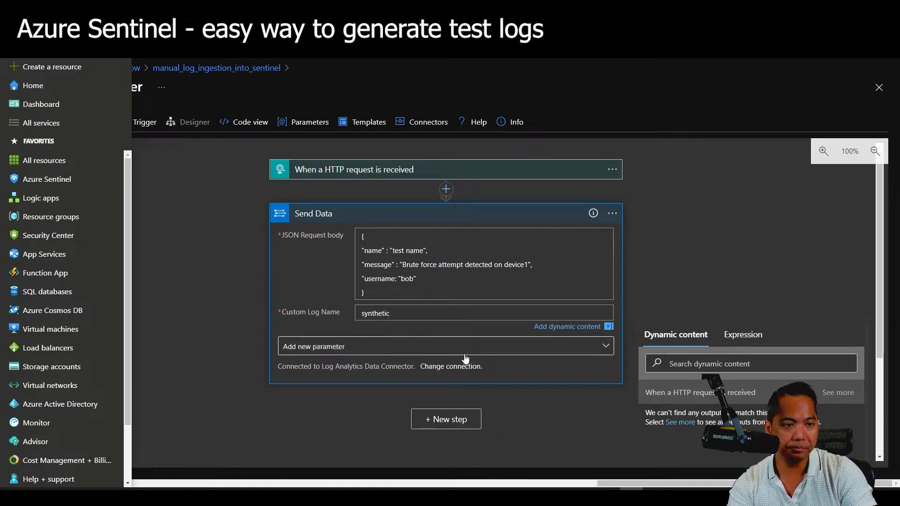
Save the logic app and run its trigger.
left_click(189, 164)
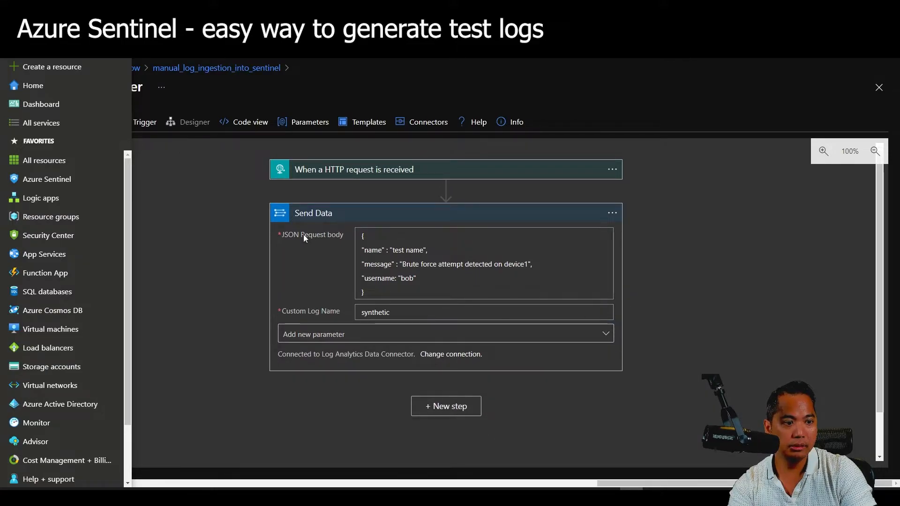
left_click(13, 47)
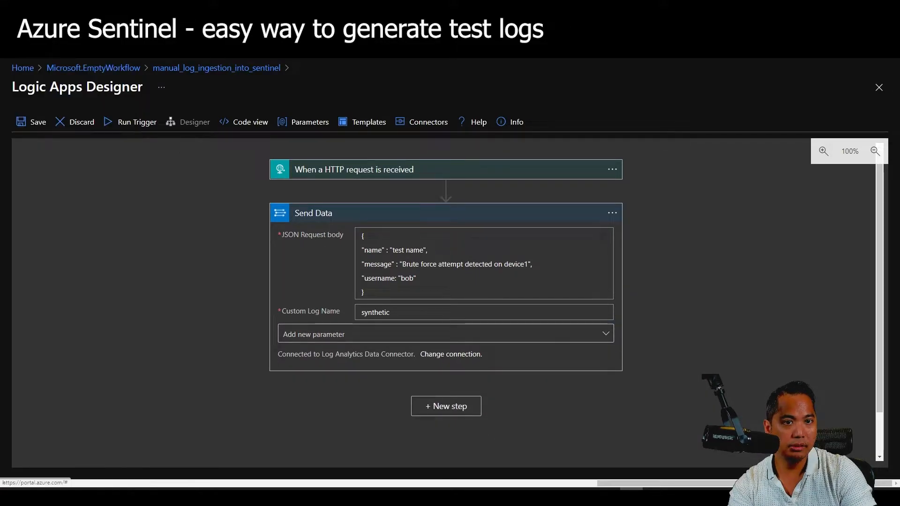
left_click(39, 124)
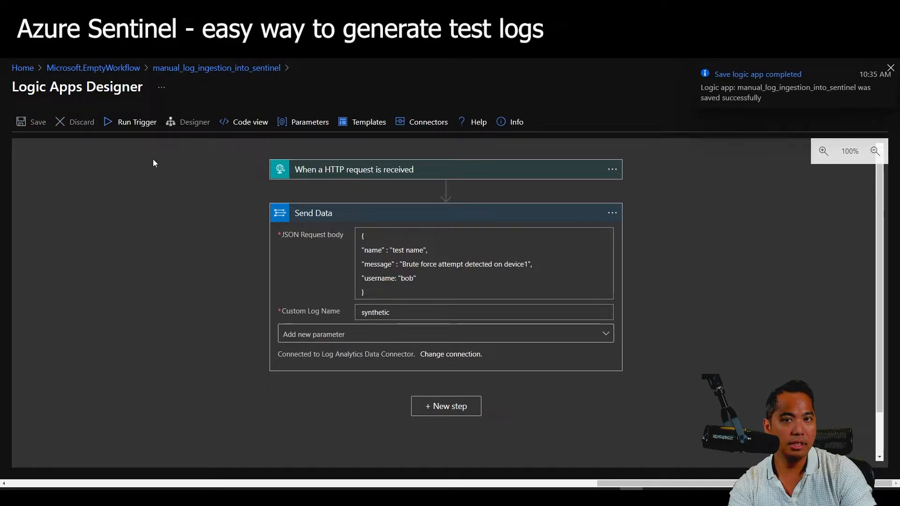
left_click(138, 124)
left_click(144, 145)
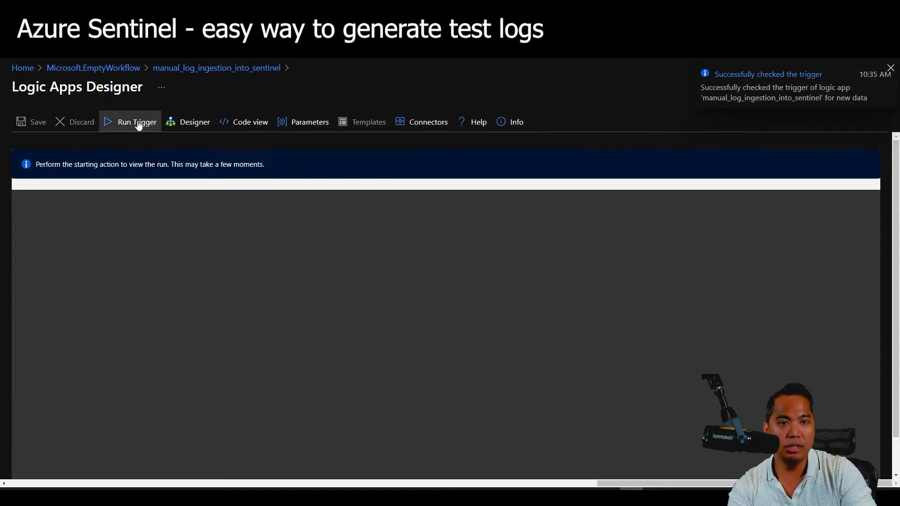
Copy the trigger's HTTP GET URL in the designer and start a run awaiting a request.
left_click(413, 165)
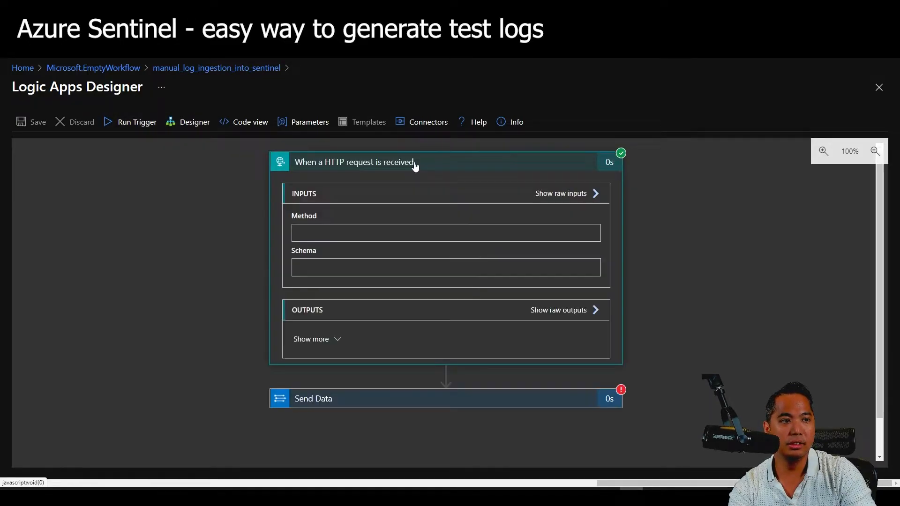
left_click(413, 164)
left_click(183, 121)
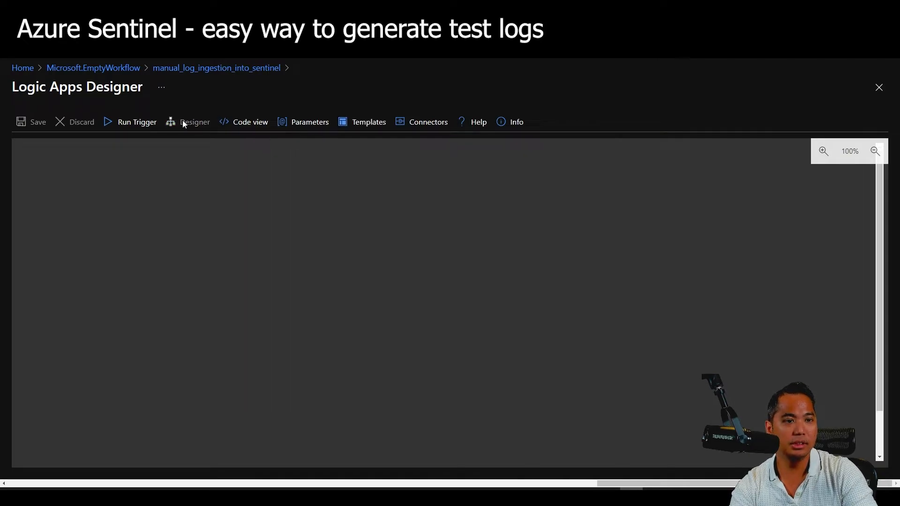
left_click(432, 170)
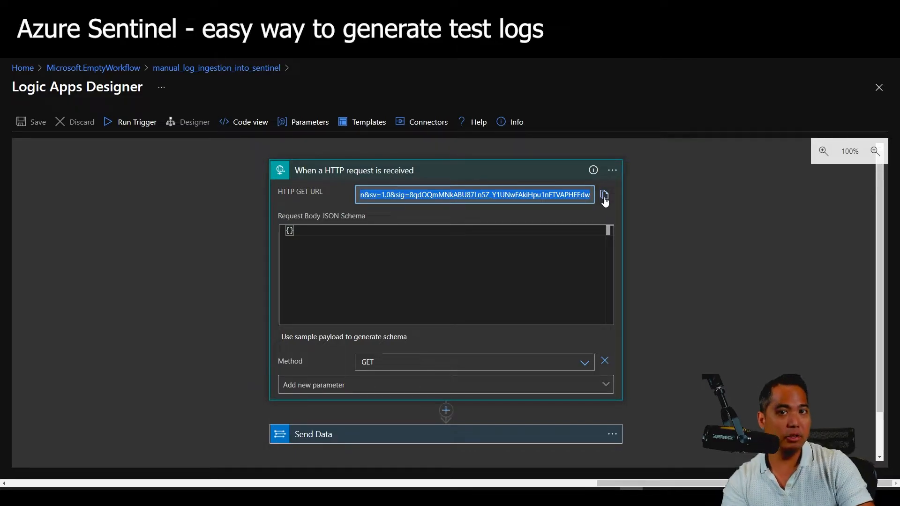
left_click(136, 123)
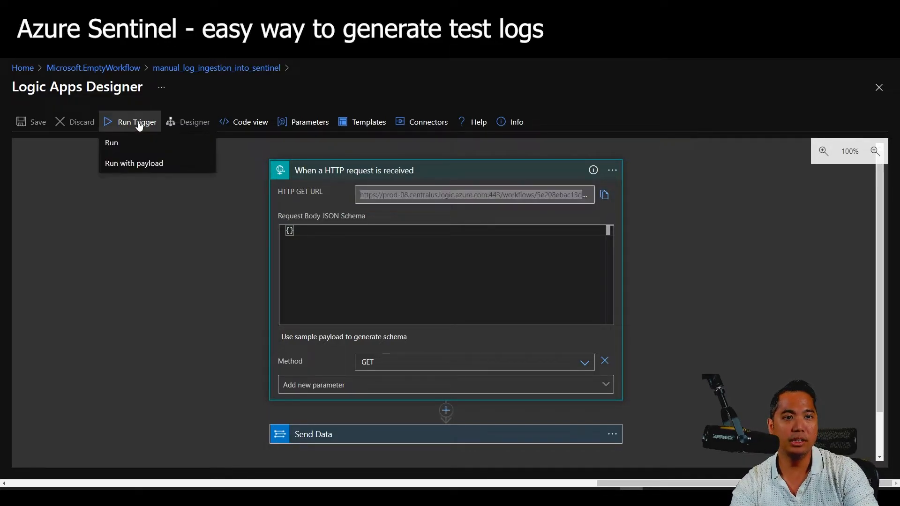
left_click(131, 142)
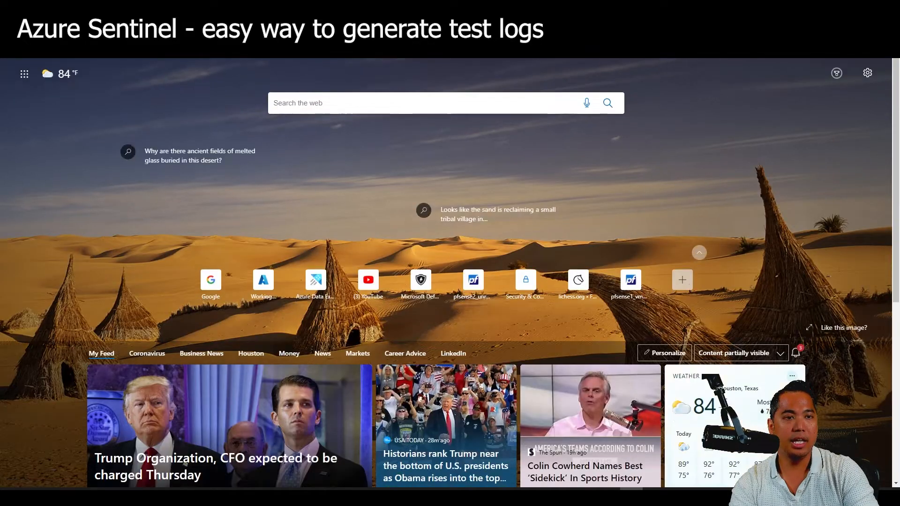
Trigger the workflow URL from a new Edge tab and inspect Send Data's 400 InvalidDataFormat error.
key("ctrl+v")
key("Return")
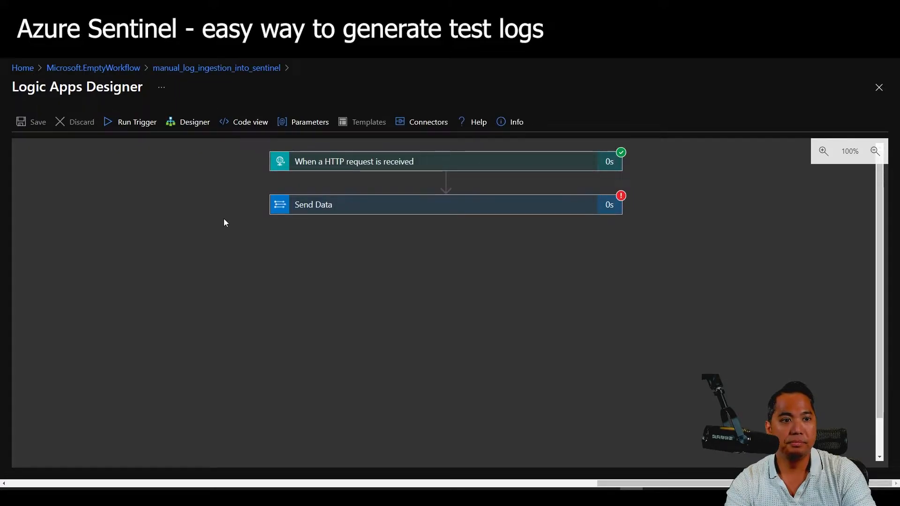
left_click(331, 209)
scroll(192, 271, "down", 3)
scroll(193, 274, "down", 1)
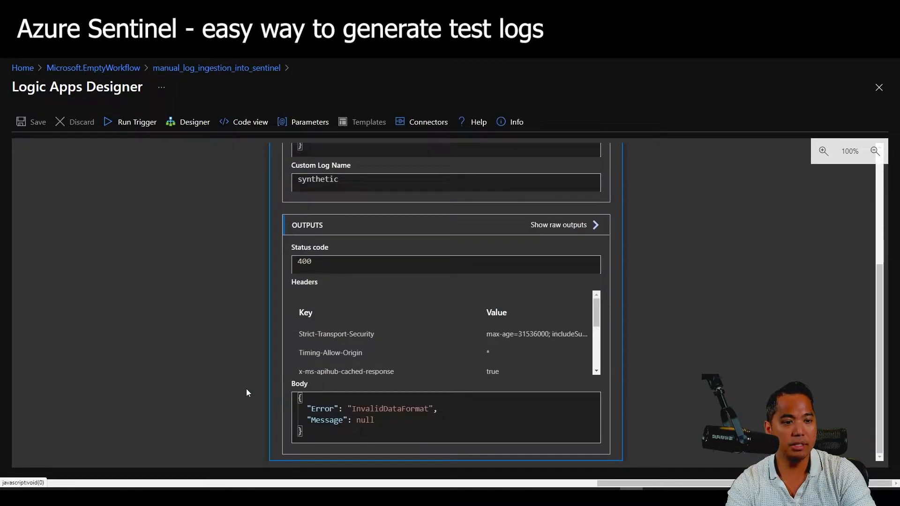
scroll(246, 389, "up", 4)
left_click(196, 124)
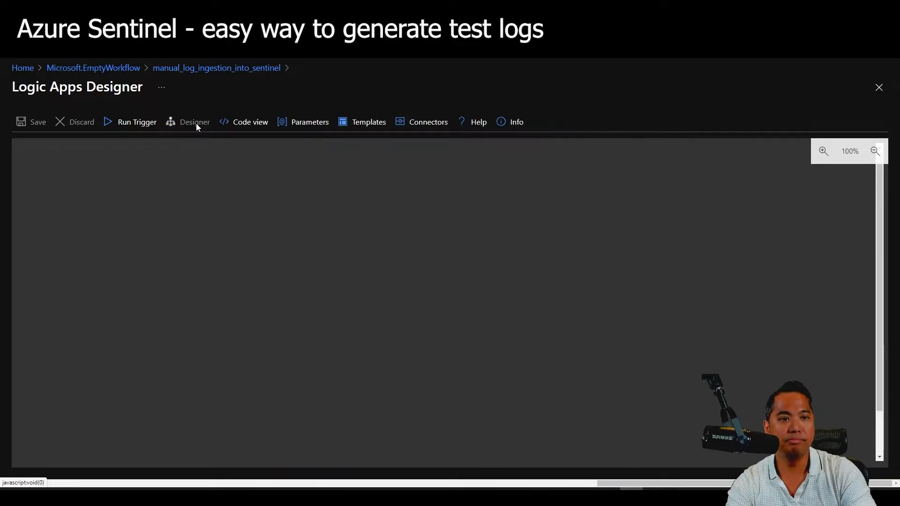
Add a [ line before and a ] line after the Send Data JSON request body.
left_click(333, 216)
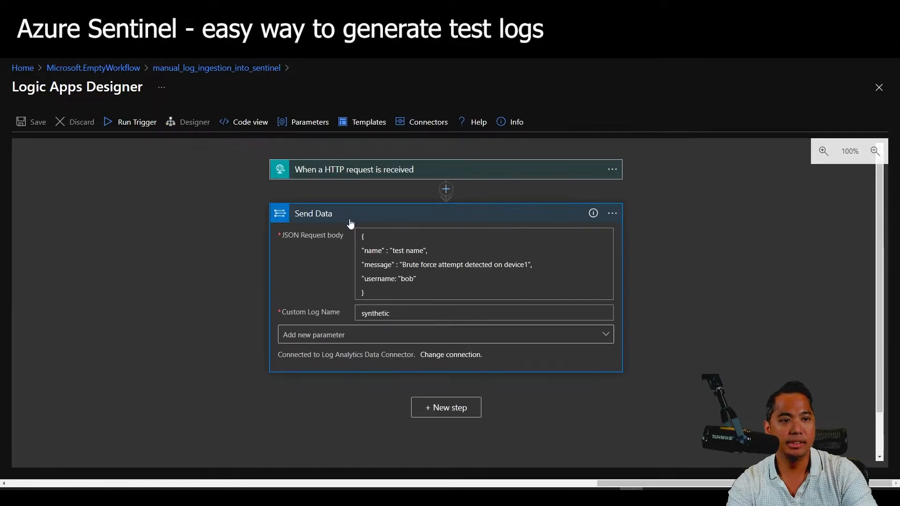
left_click(370, 235)
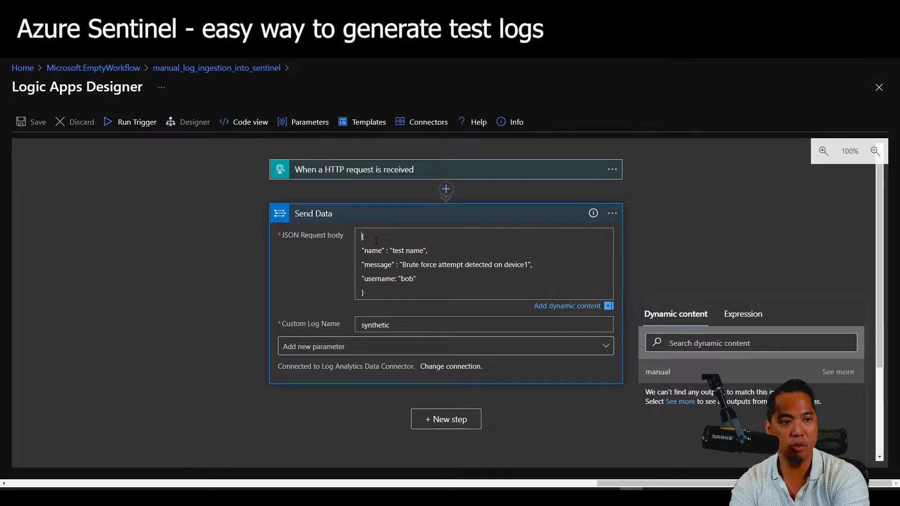
type("[")
key("Return")
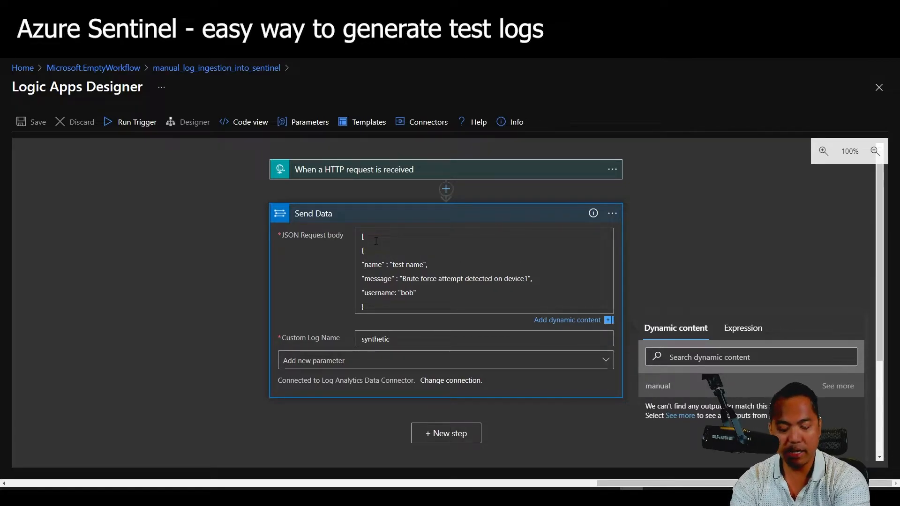
key("ctrl+End")
key("Return")
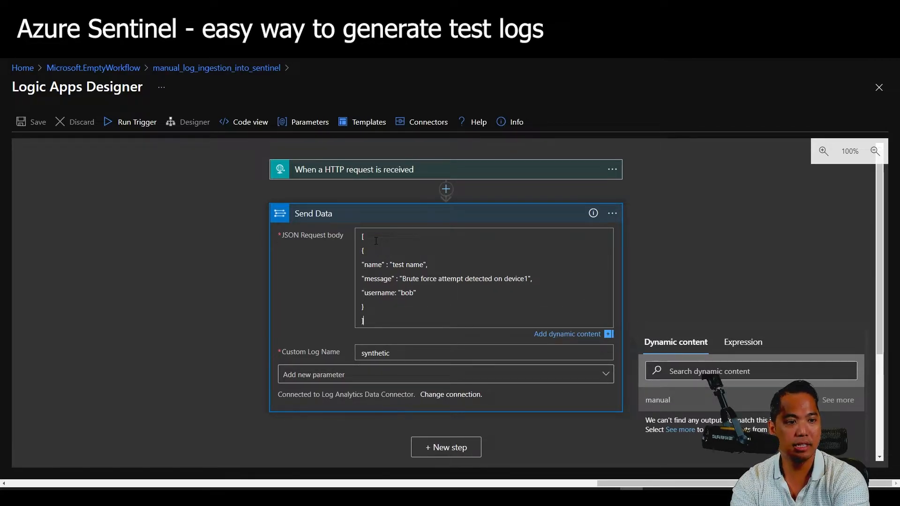
left_click(110, 175)
Save the logic app, run the trigger, and view Send Data's BadRequest error and inputs.
left_click(31, 123)
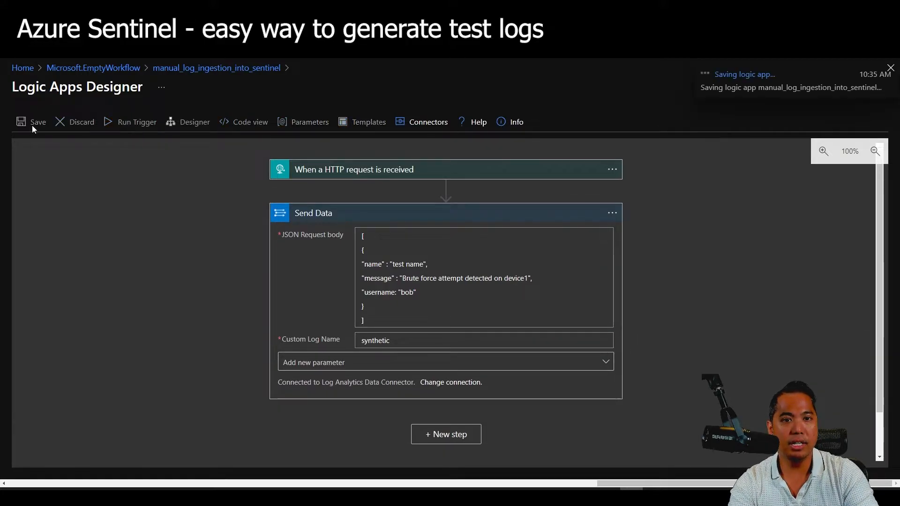
left_click(135, 122)
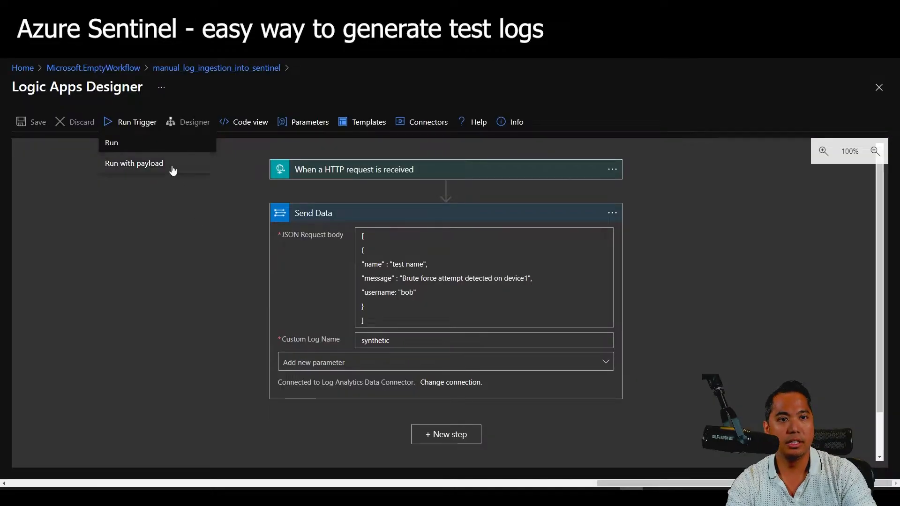
left_click(177, 172)
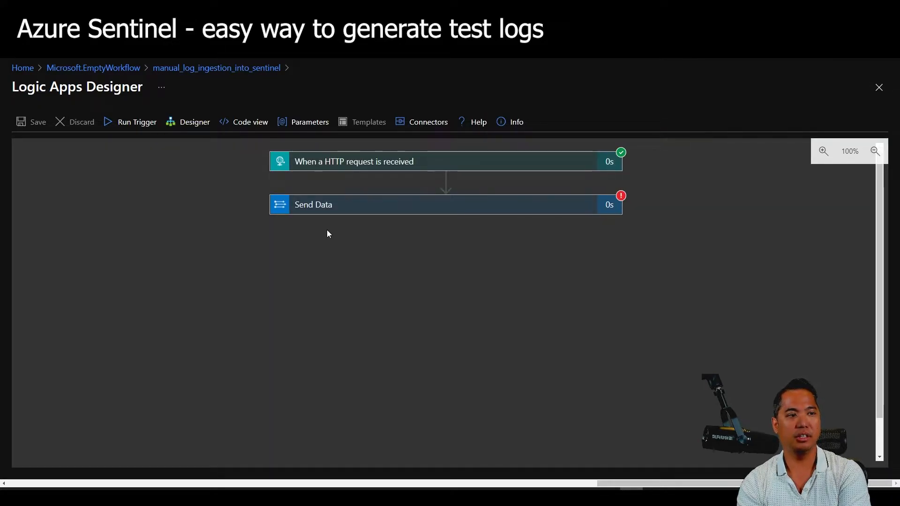
left_click(381, 209)
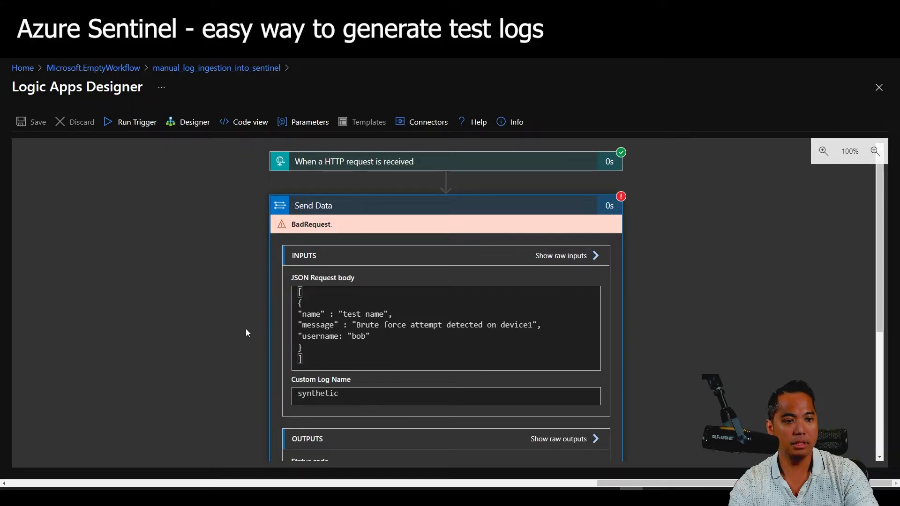
Fix the username quotes and remove the [ ] brackets in Send Data's JSON body, saving the logic app.
left_click(192, 123)
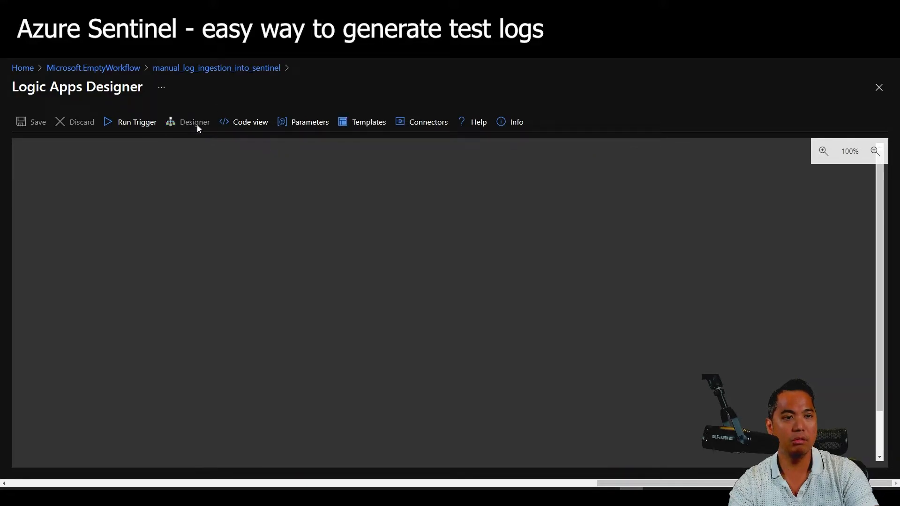
left_click(328, 174)
left_click(328, 175)
left_click(316, 218)
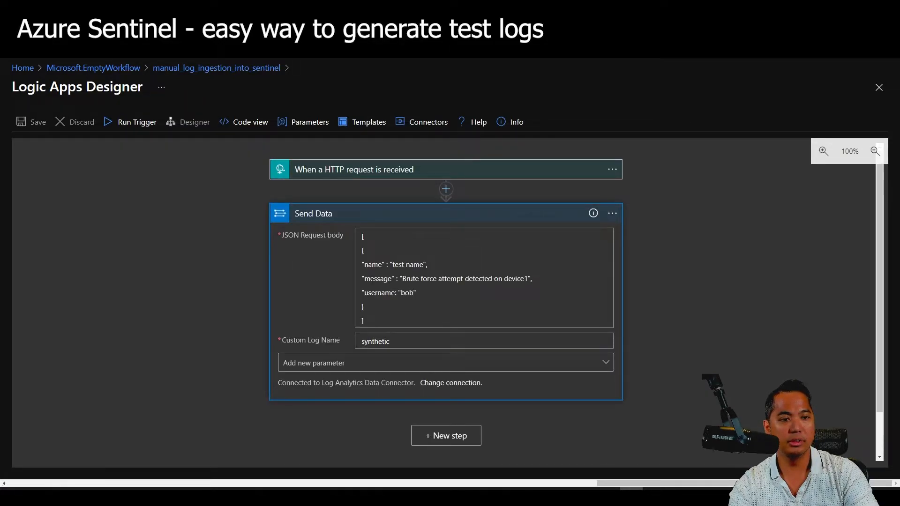
left_click(524, 264)
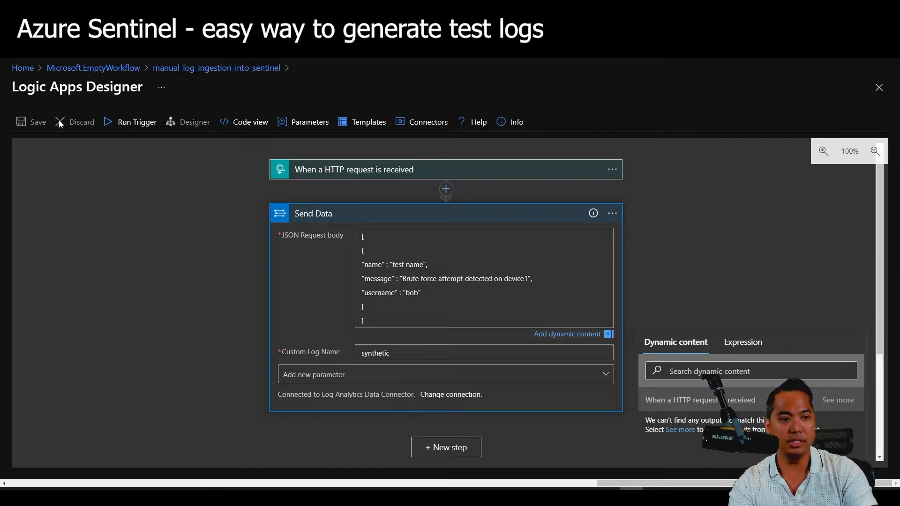
left_click(136, 218)
left_click(29, 125)
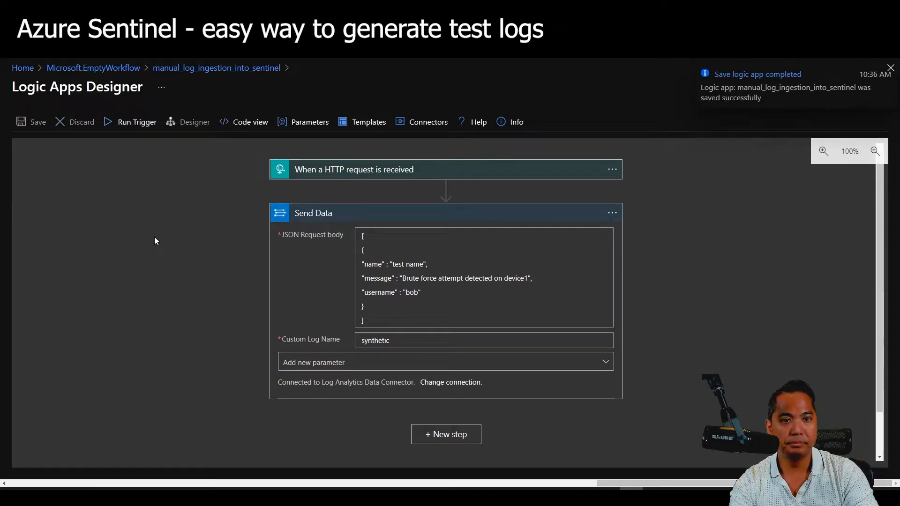
left_click(388, 238)
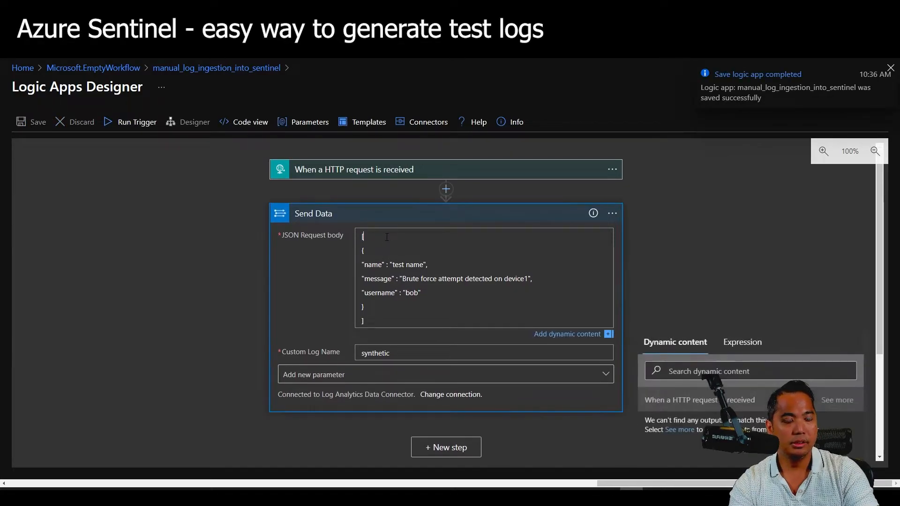
scroll(389, 306, "down", 1)
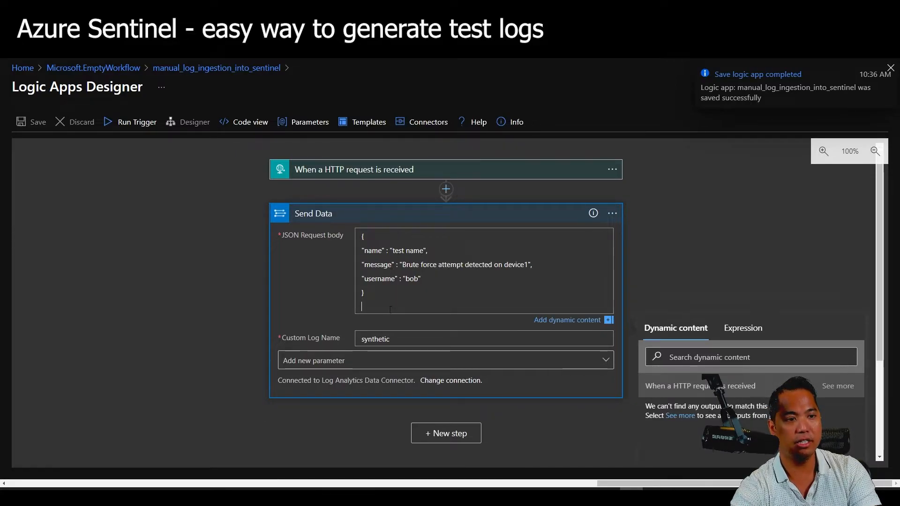
left_click(100, 144)
left_click(38, 124)
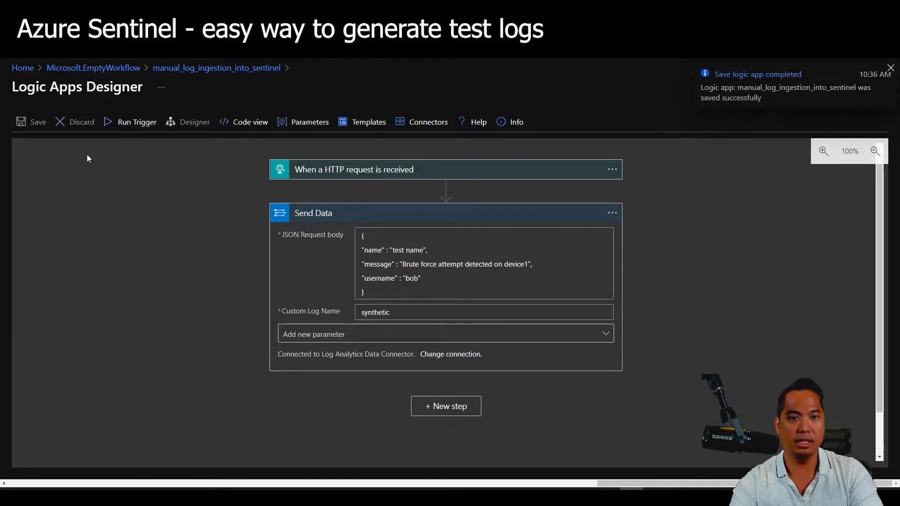
left_click(131, 123)
Run the trigger again and confirm Send Data returned status 200.
left_click(136, 144)
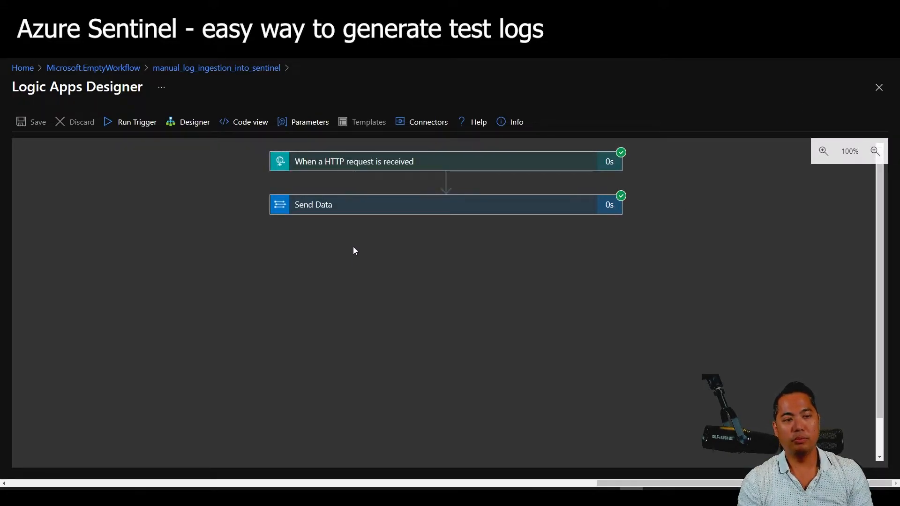
left_click(364, 211)
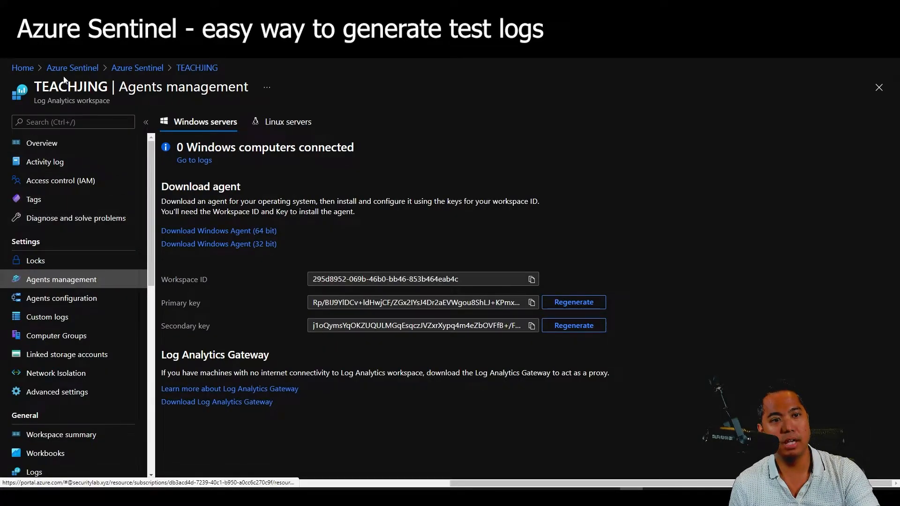
In Sentinel Logs, run and rerun 'synthetic_CL | limit 10', which returns 0 records.
left_click(73, 68)
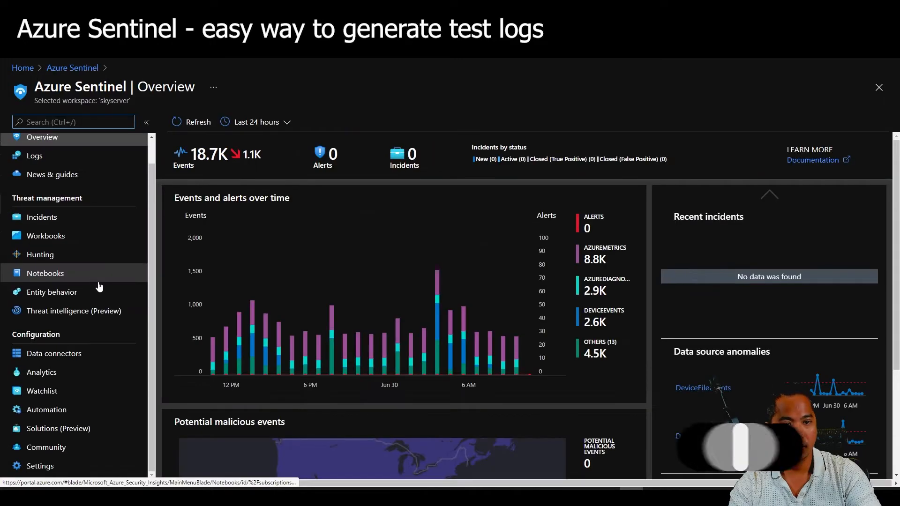
left_click(77, 158)
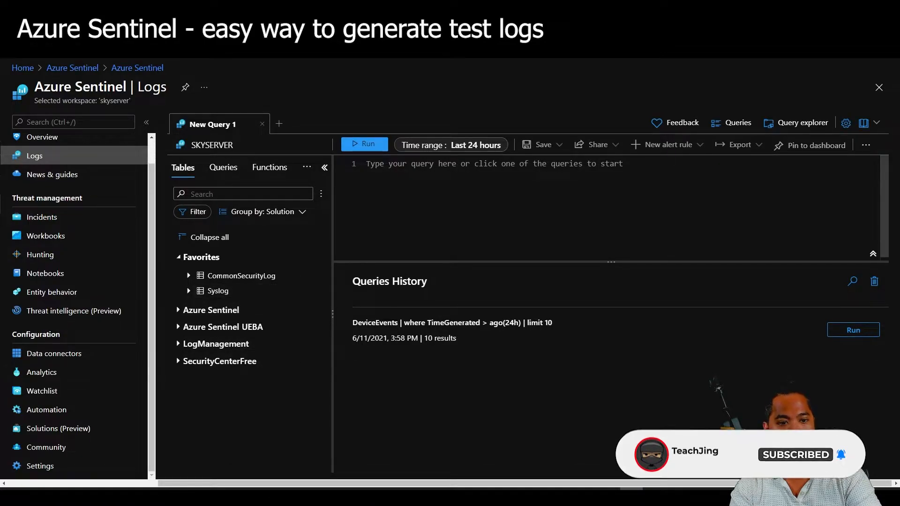
type("Synthe")
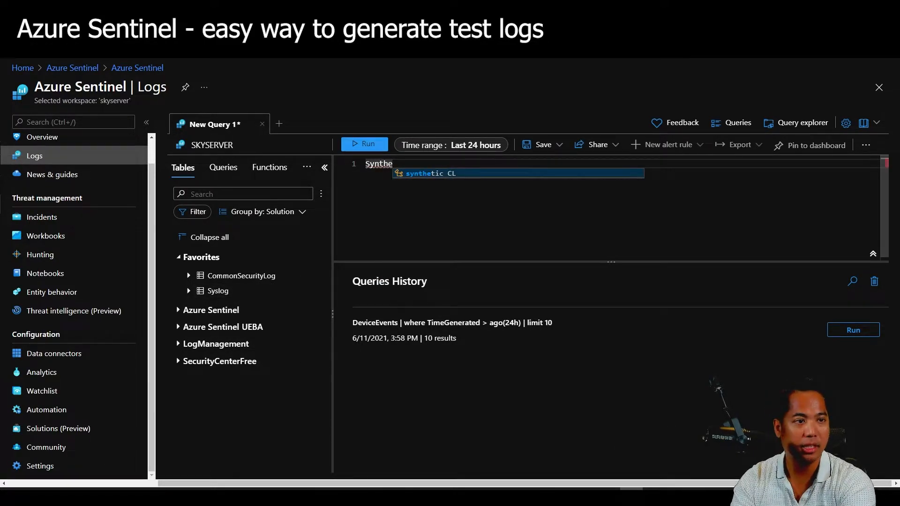
key("Tab")
key("Return")
type("| limit 10")
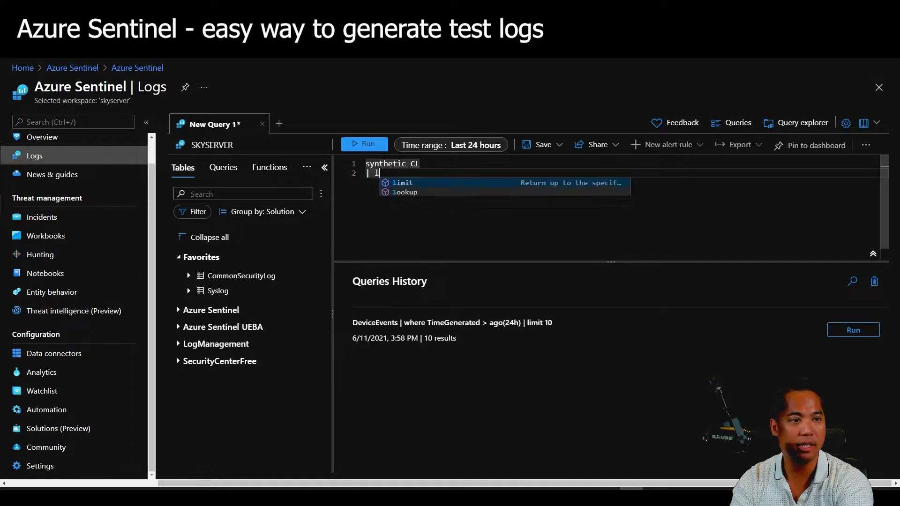
key("shift+Return")
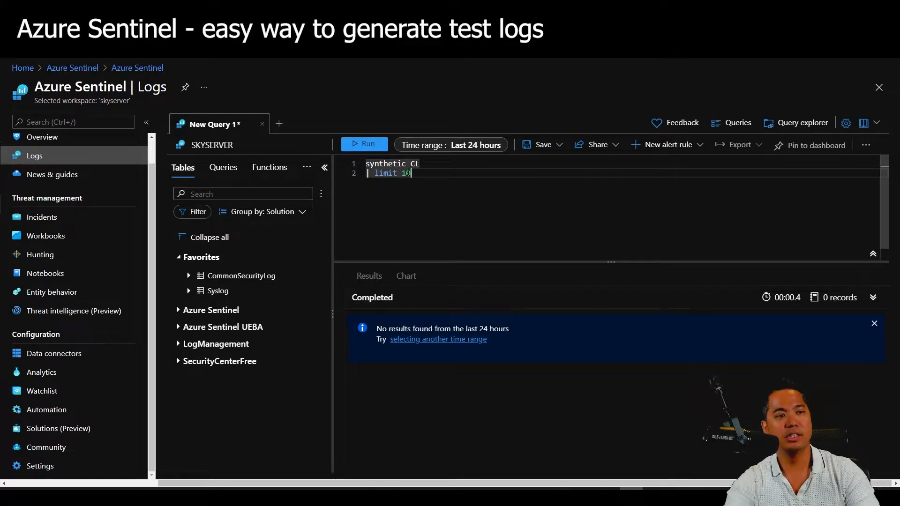
left_click(375, 147)
left_click(369, 145)
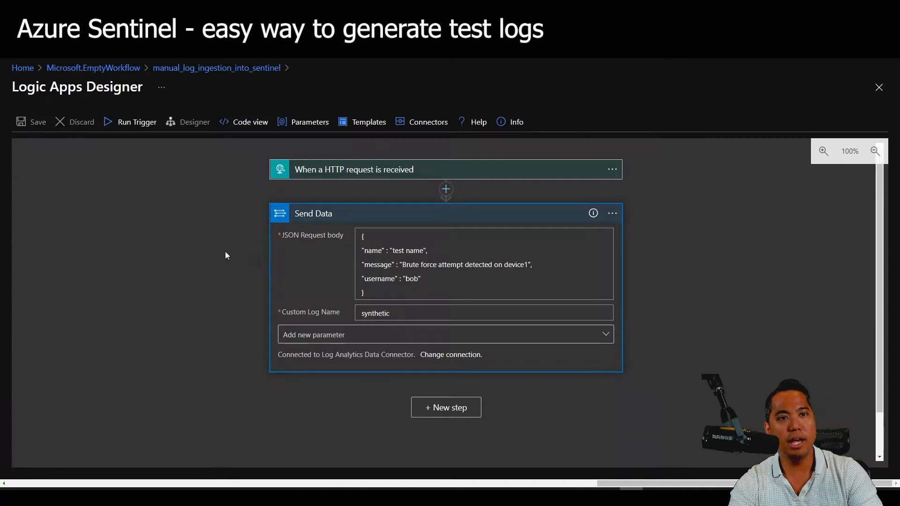
Reopen the workflow in the designer and switch the HTTP trigger Method from GET to POST.
left_click(222, 249)
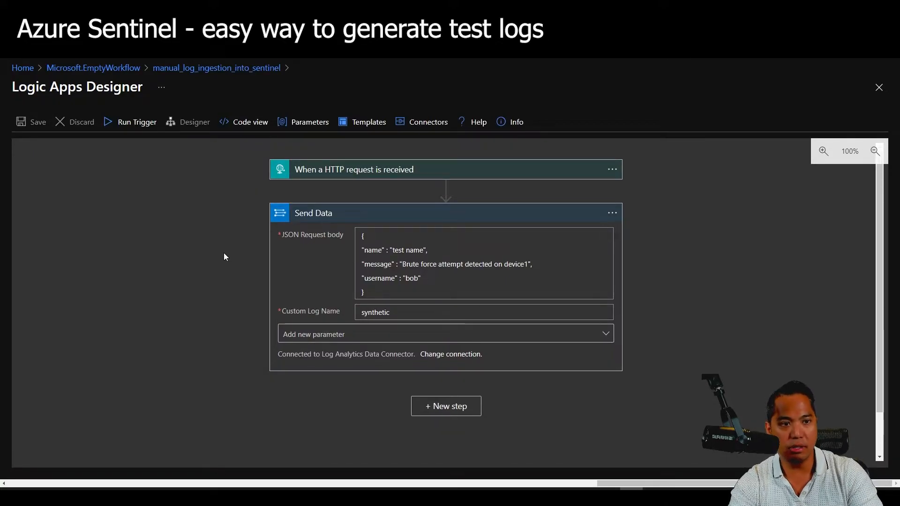
left_click(210, 75)
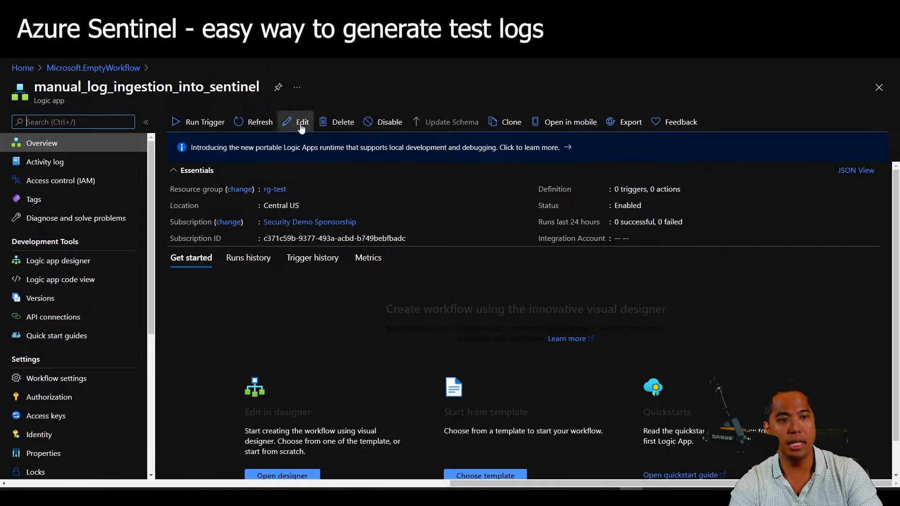
left_click(298, 125)
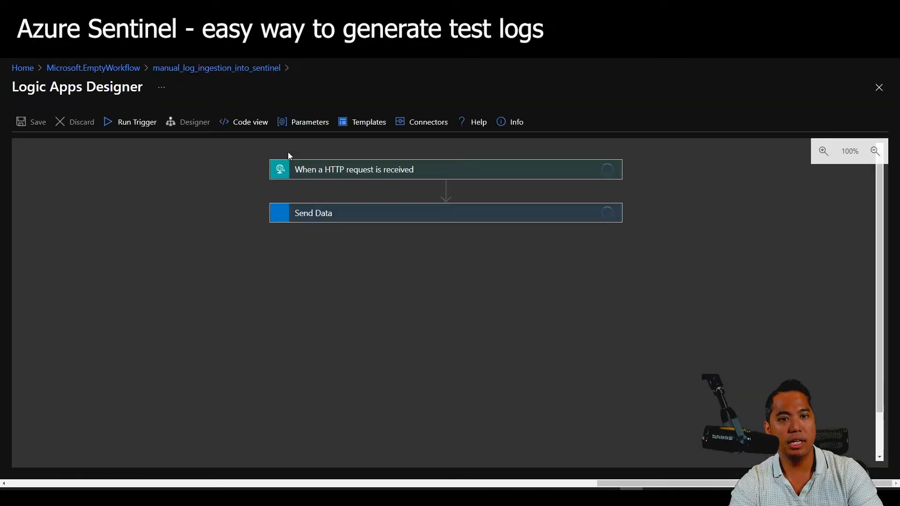
left_click(324, 171)
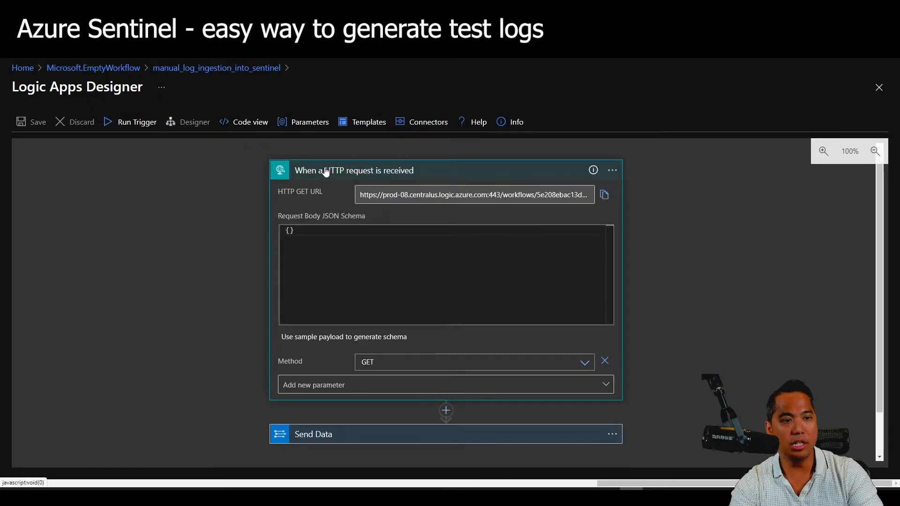
left_click(379, 361)
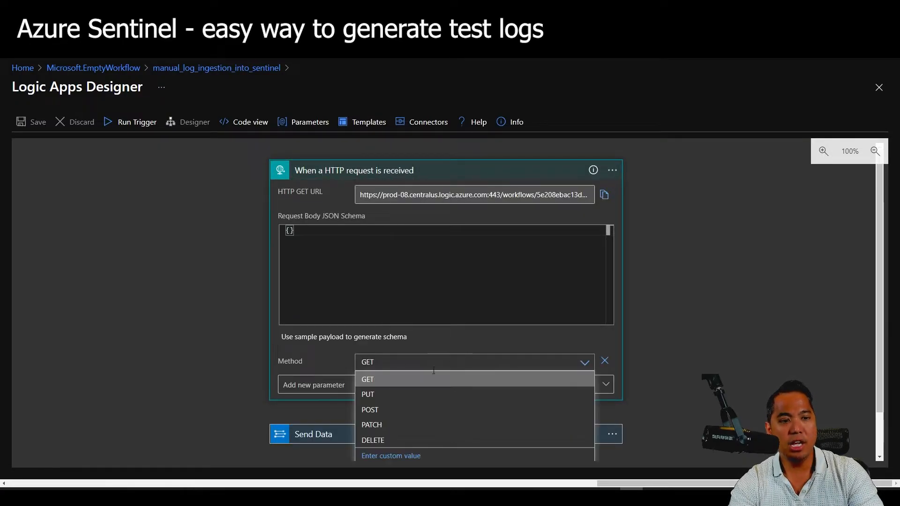
left_click(388, 409)
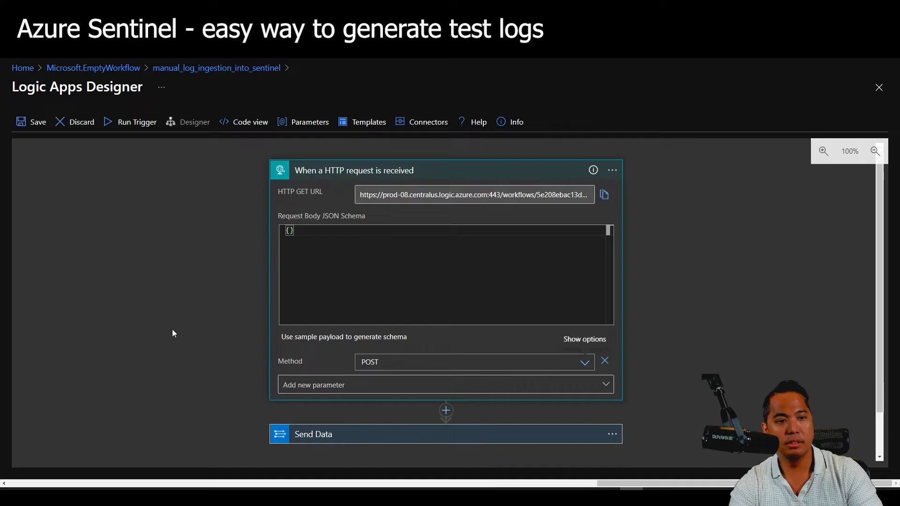
scroll(282, 361, "down", 1)
left_click(339, 393)
scroll(229, 325, "down", 3)
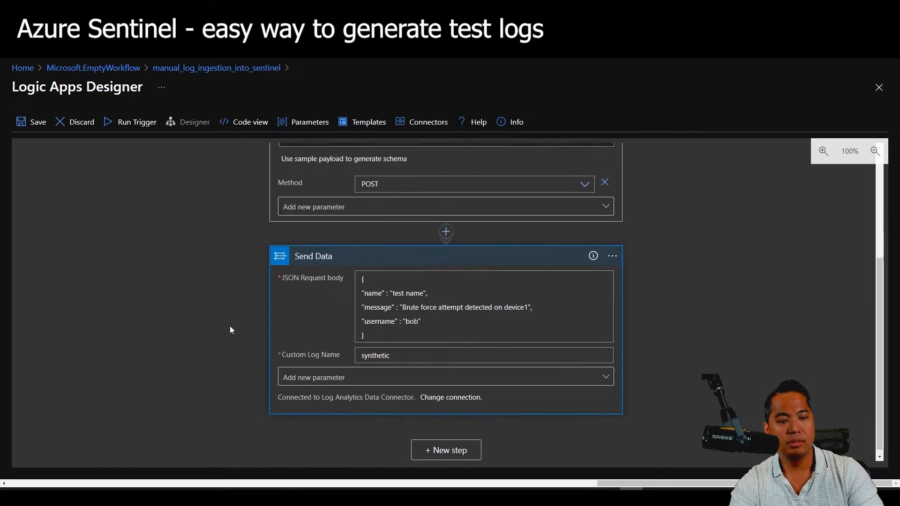
Cut the hard-coded JSON out of the Send Data request body.
left_click_drag(411, 329, 369, 289)
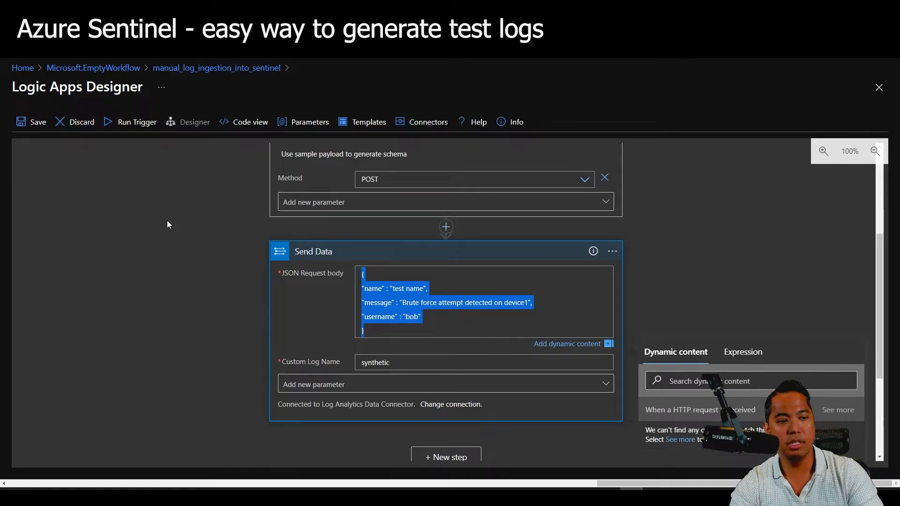
key("ctrl+x")
scroll(202, 255, "up", 2)
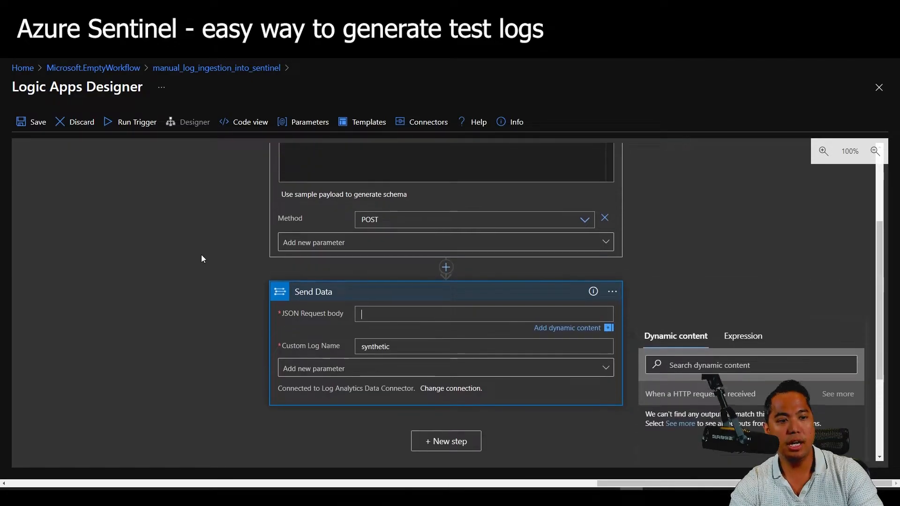
scroll(215, 255, "down", 1)
Fill the Send Data JSON request body with the HTTP trigger's dynamic Body output.
left_click(359, 324)
scroll(316, 185, "up", 2)
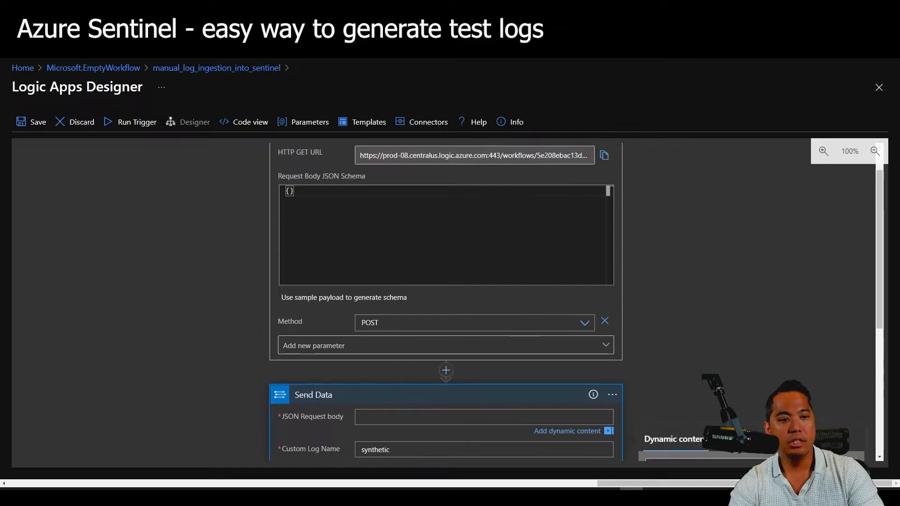
scroll(238, 261, "down", 1)
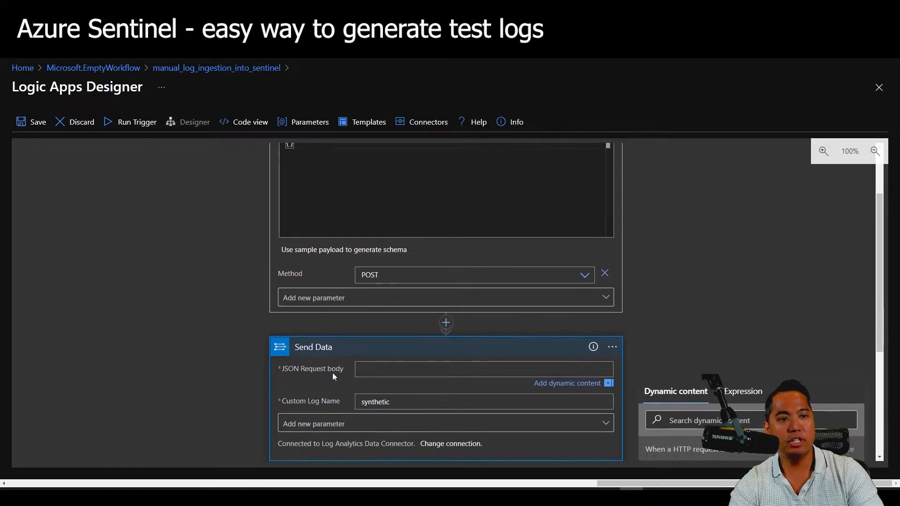
scroll(223, 337, "down", 1)
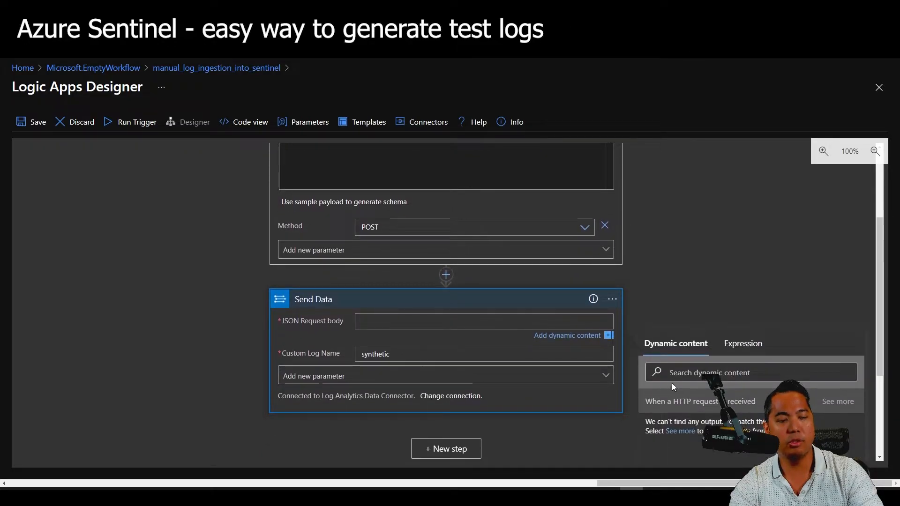
left_click(680, 432)
scroll(733, 290, "down", 1)
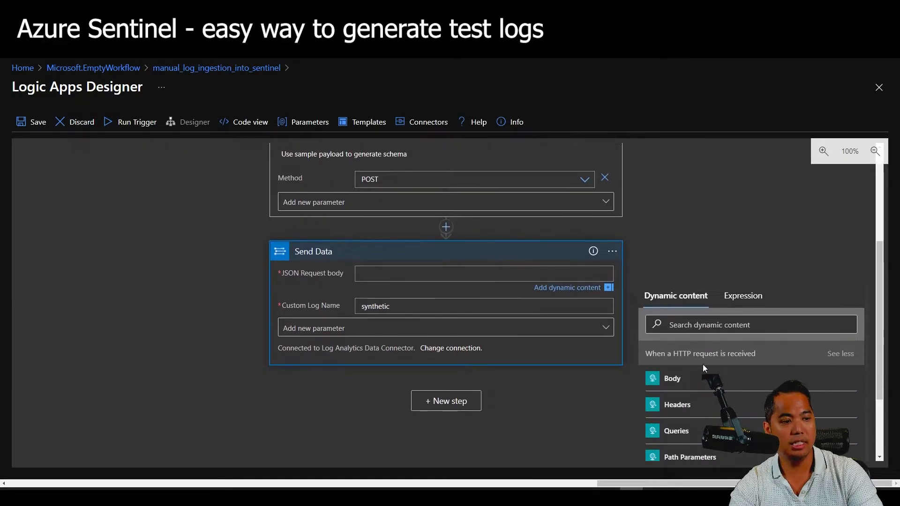
left_click(699, 388)
scroll(213, 309, "up", 3)
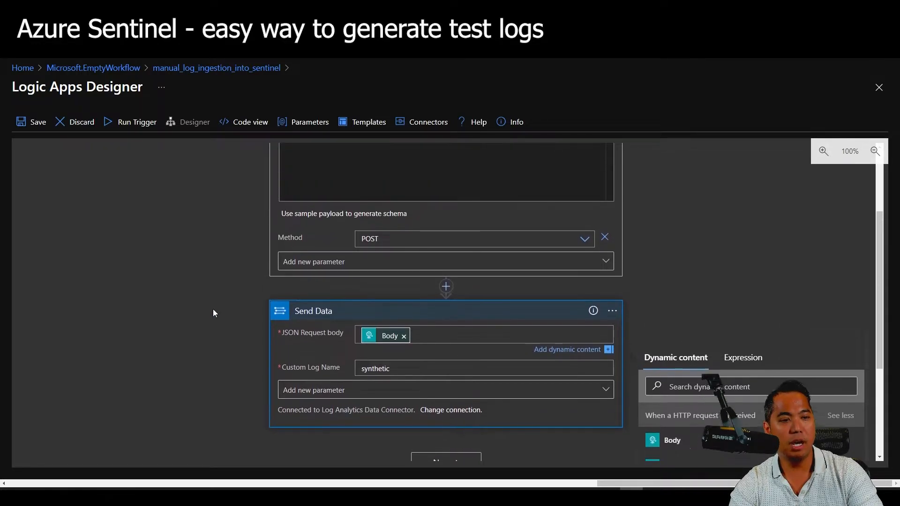
scroll(213, 309, "down", 1)
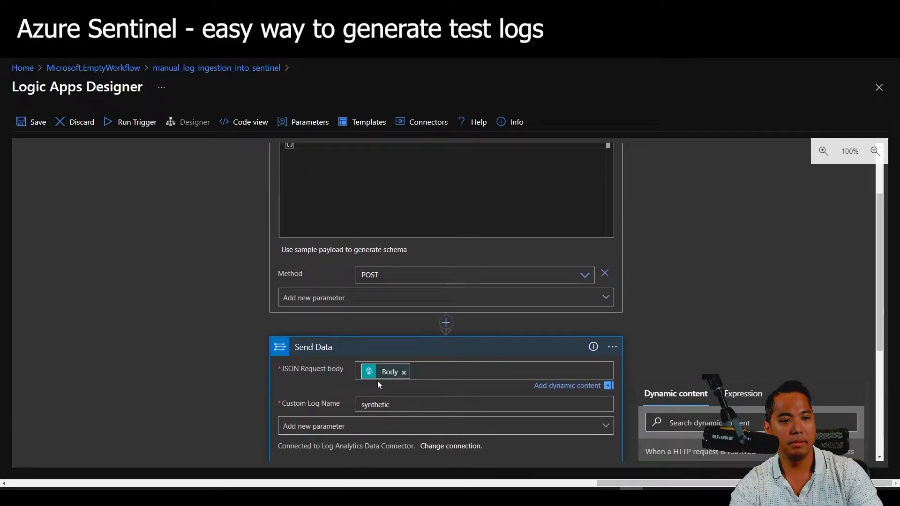
scroll(215, 316, "up", 1)
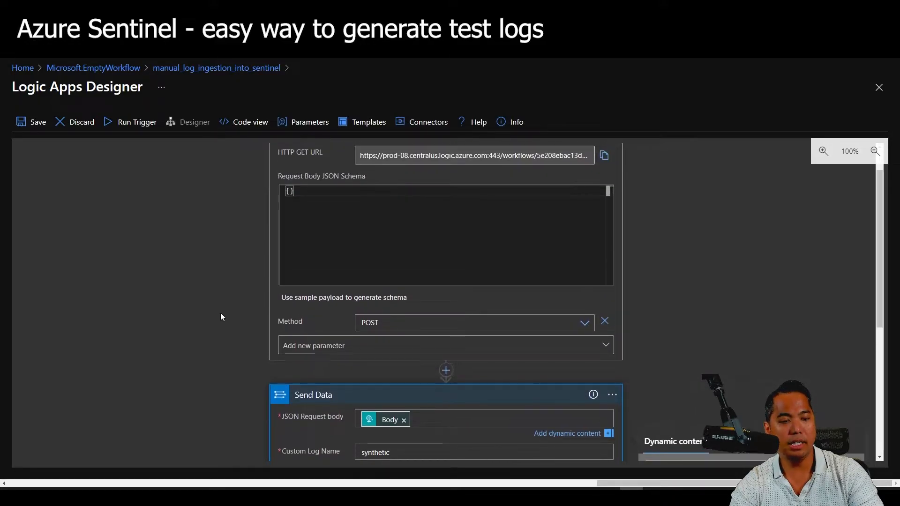
left_click(323, 221)
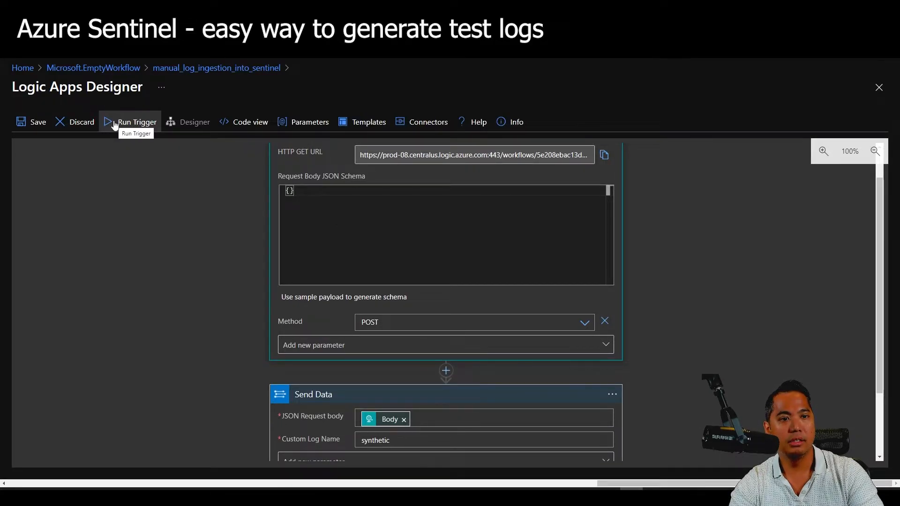
Save the logic app and start a trigger run with a custom payload.
scroll(182, 218, "up", 1)
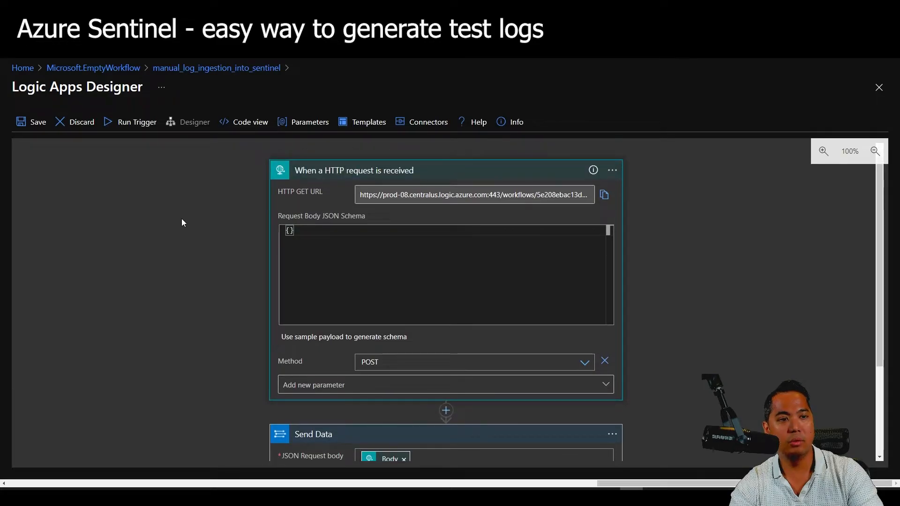
left_click(42, 123)
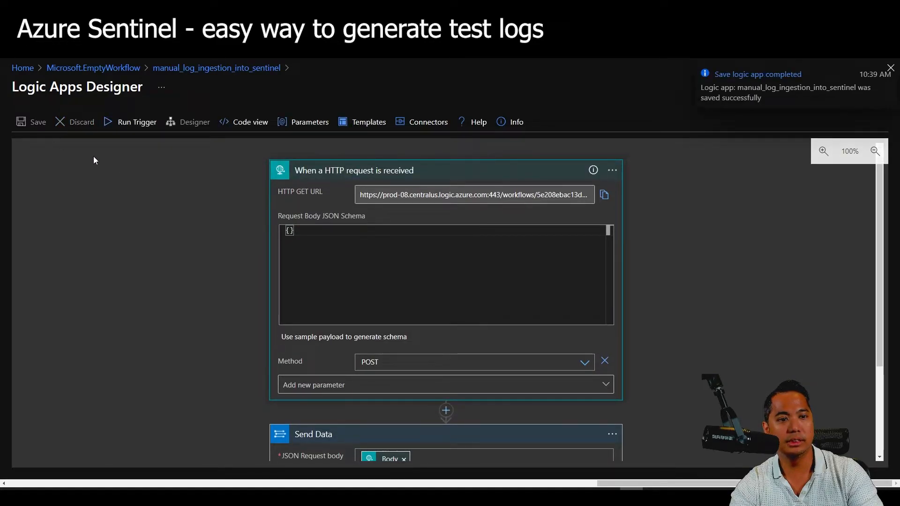
left_click(140, 126)
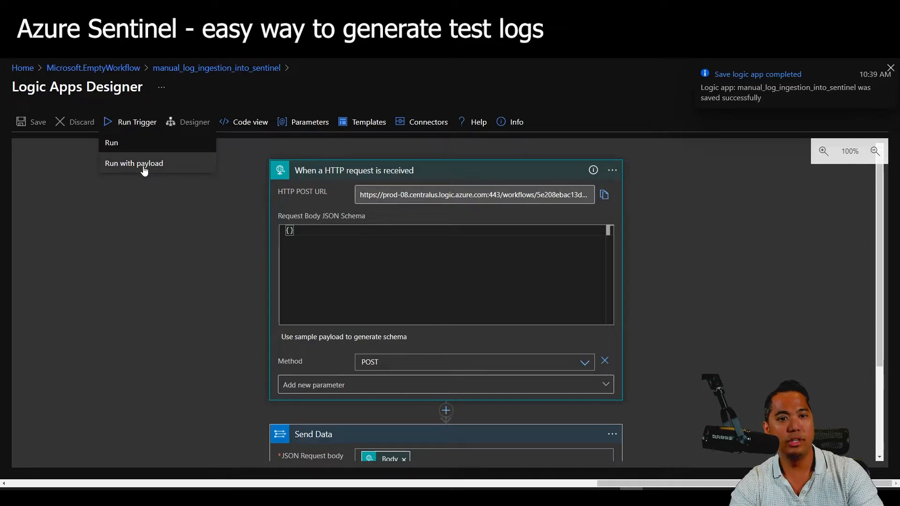
left_click(144, 164)
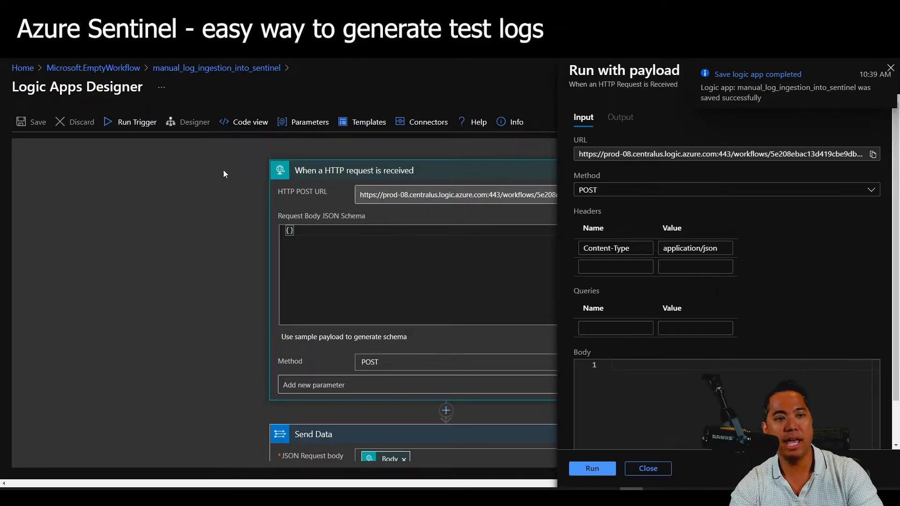
left_click(887, 70)
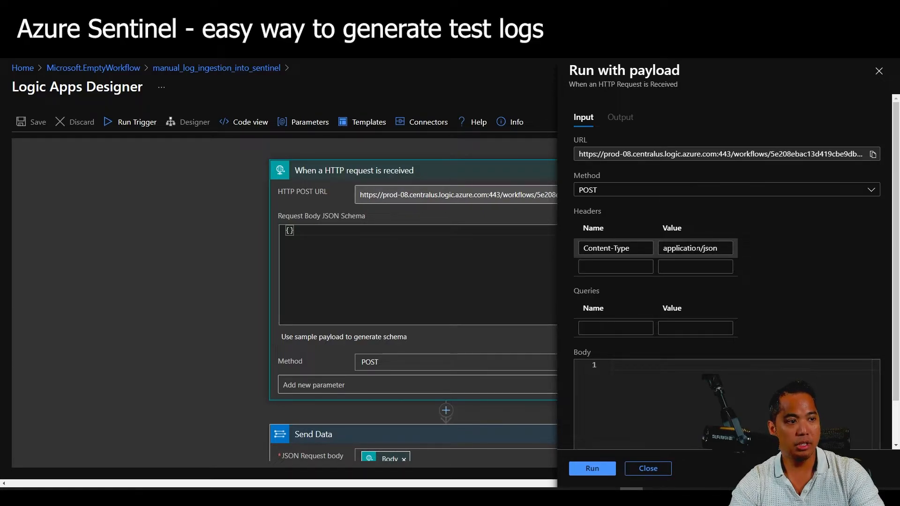
Send the pasted sample JSON payload, getting status 202, then rerun the synthetic_CL query.
left_click(670, 373)
key("ctrl+v")
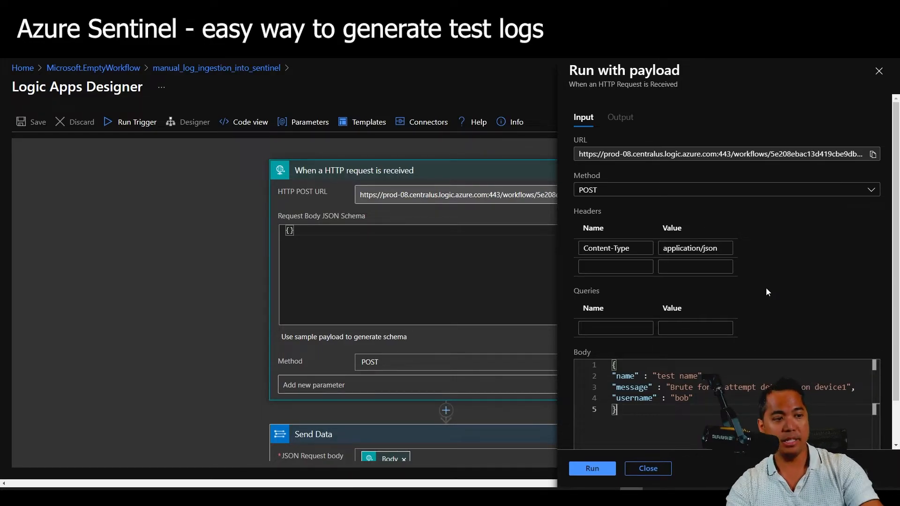
scroll(766, 292, "down", 1)
left_click(600, 470)
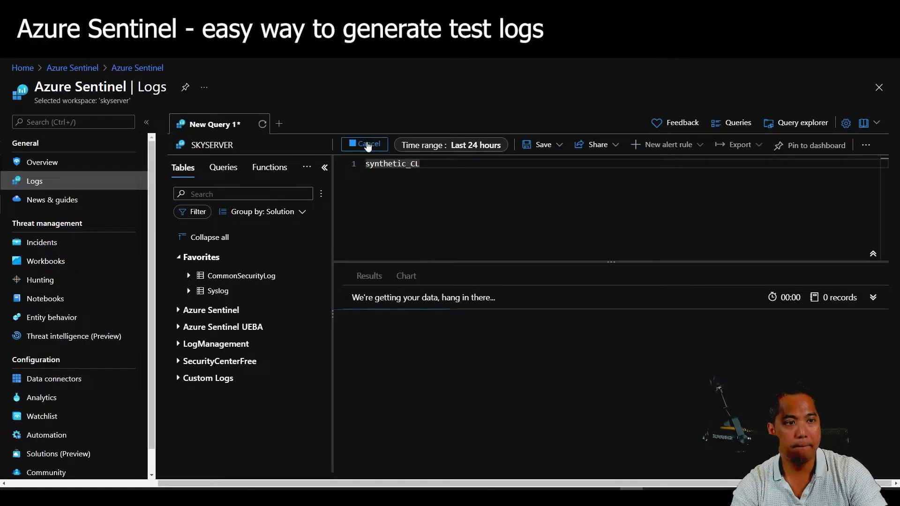
left_click(368, 148)
Rerun synthetic_CL to show the one 'test name' record and list synthetic_CL under Custom Logs.
left_click(368, 148)
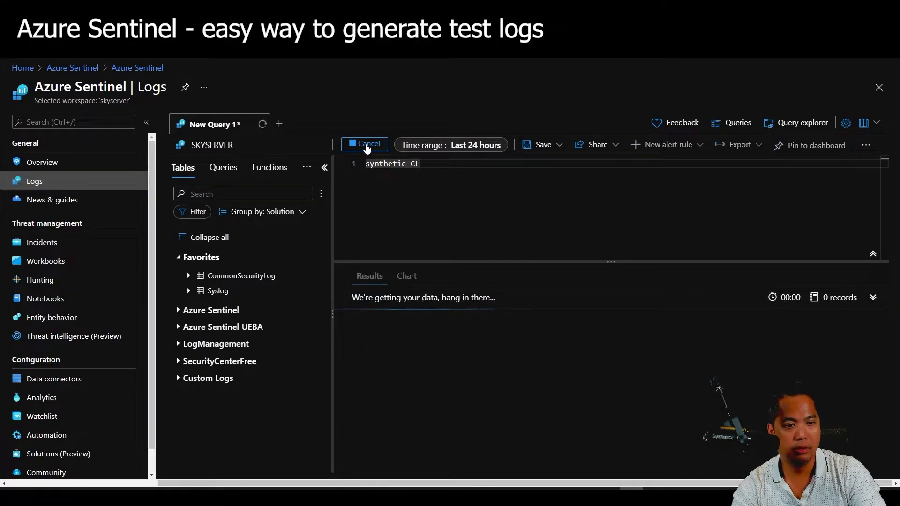
left_click(368, 147)
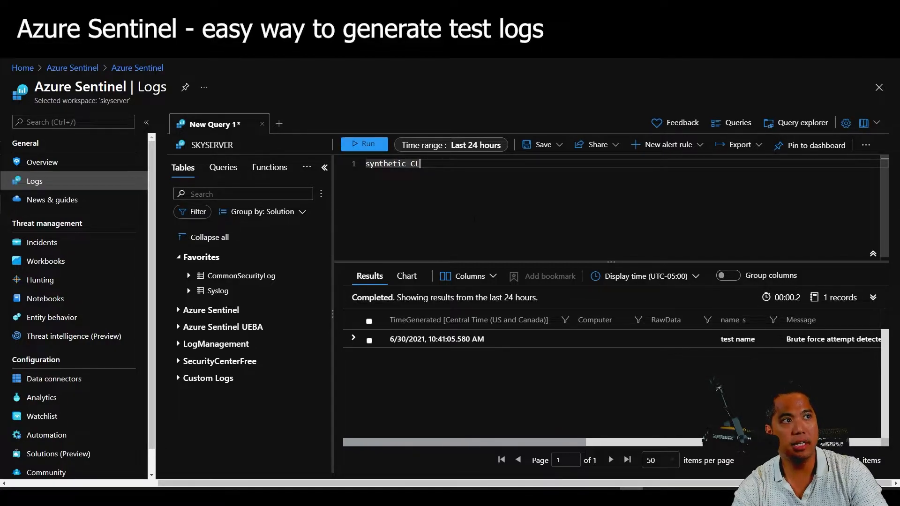
left_click_drag(467, 445, 594, 445)
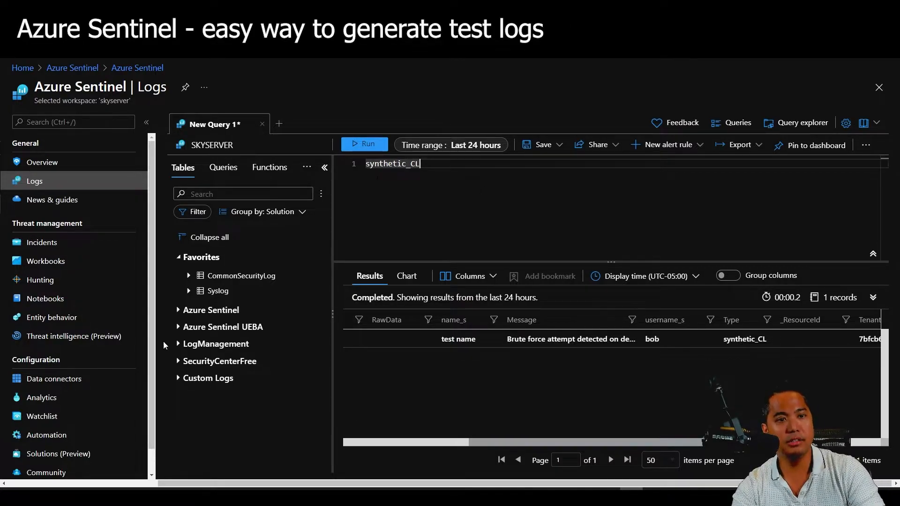
left_click(180, 378)
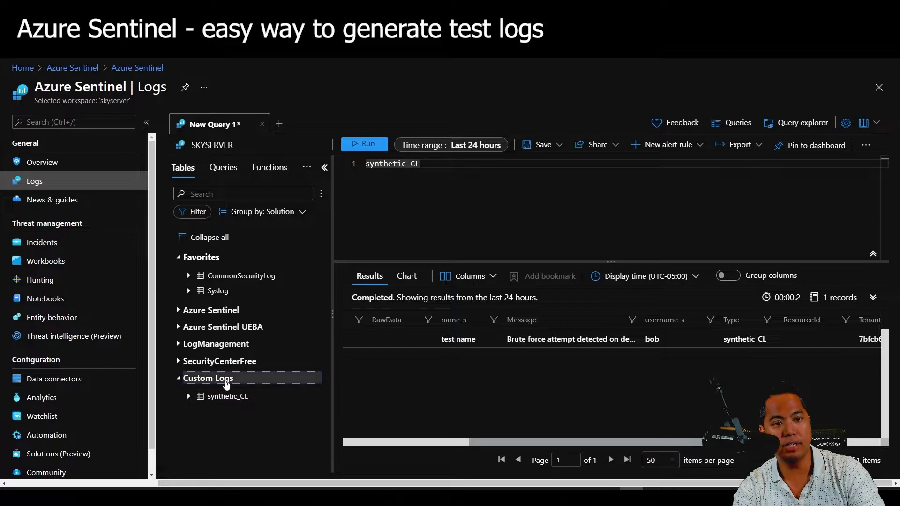
Rerun the synthetic_CL query to recheck its single record, then go back to the Logic Apps designer.
mouse_move(234, 404)
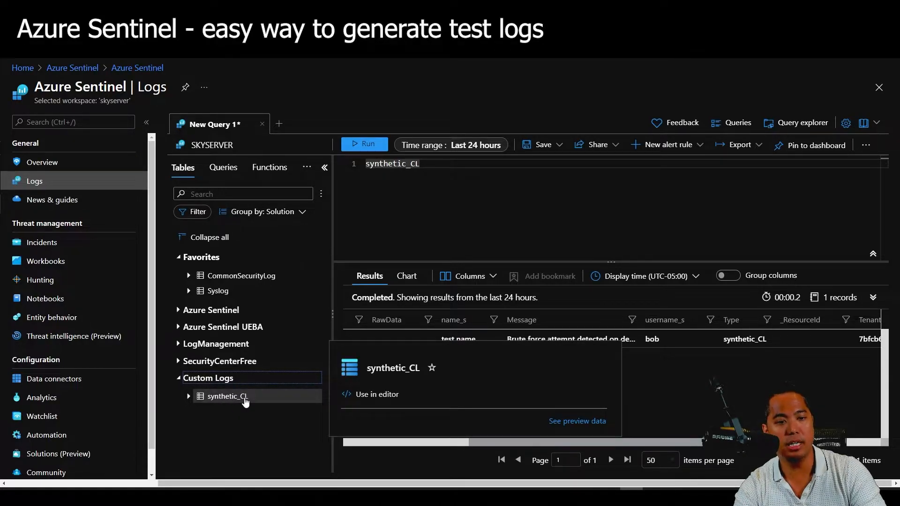
left_click(489, 221)
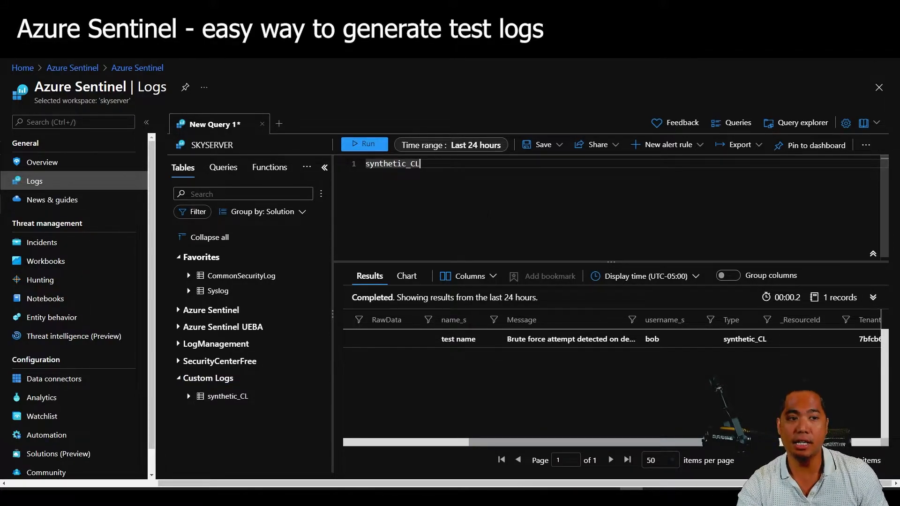
mouse_move(565, 443)
left_mouse_down()
mouse_move(582, 446)
mouse_move(569, 446)
left_mouse_up()
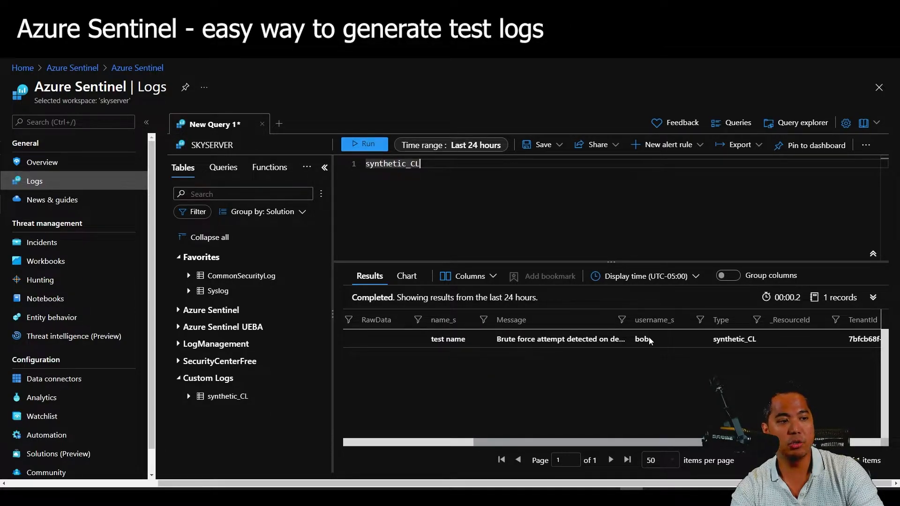
left_click_drag(576, 446, 586, 445)
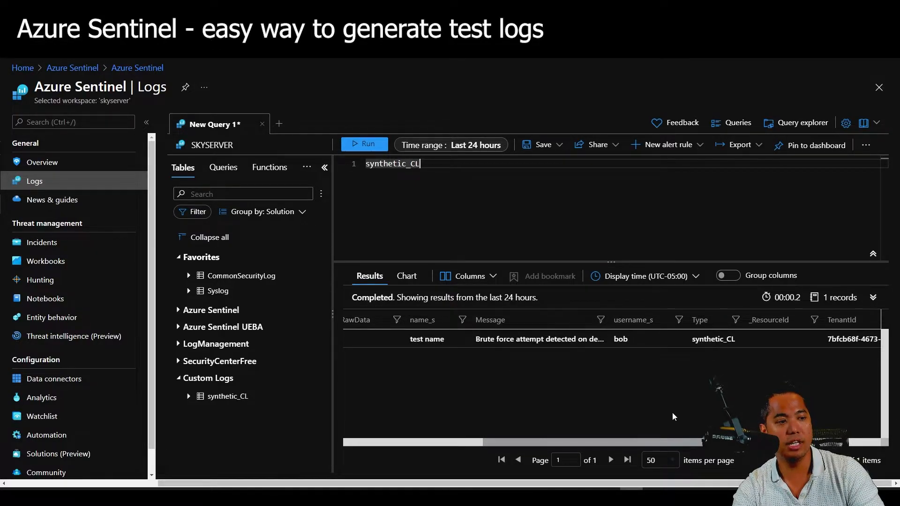
left_click_drag(657, 442, 479, 436)
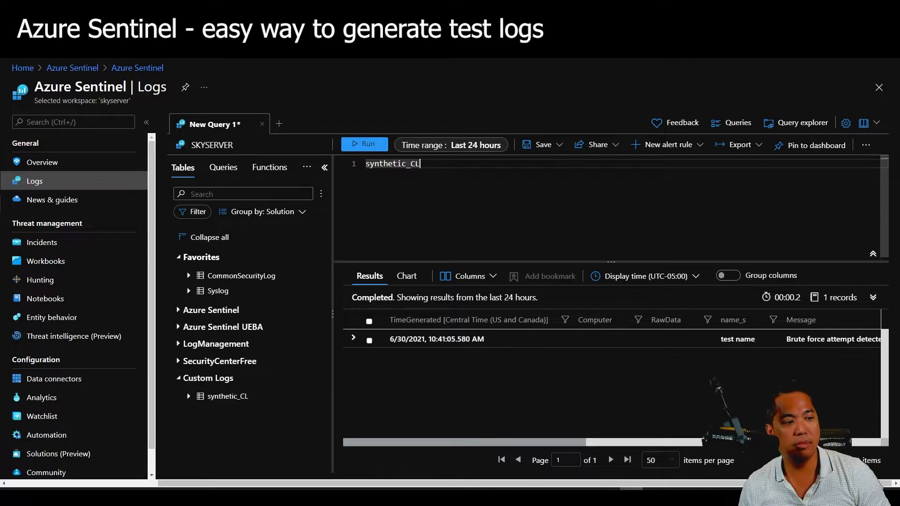
left_click(364, 144)
left_click_drag(572, 444, 738, 443)
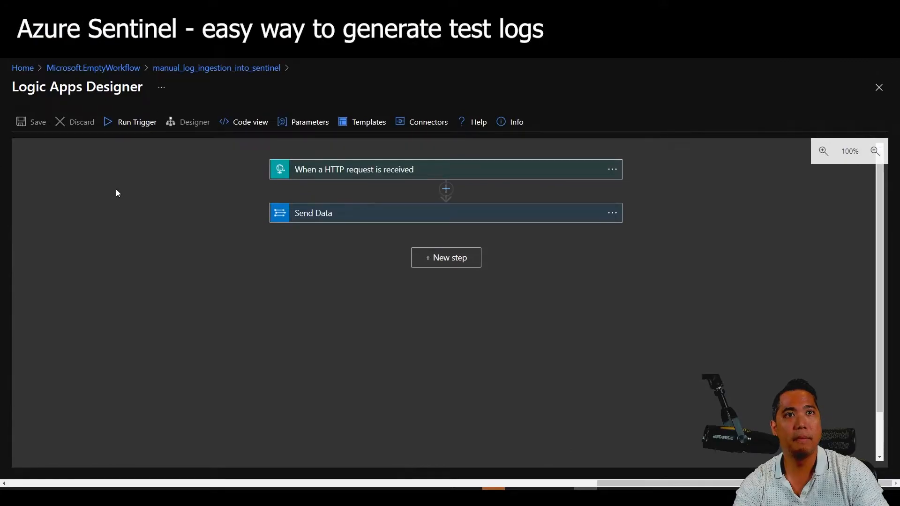
Switch the HTTP request trigger's method to GET.
left_click(404, 172)
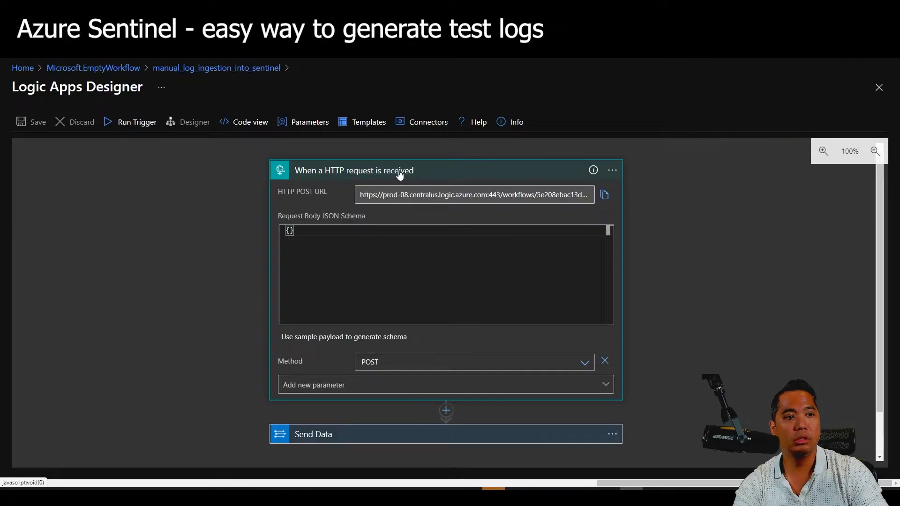
left_click(440, 362)
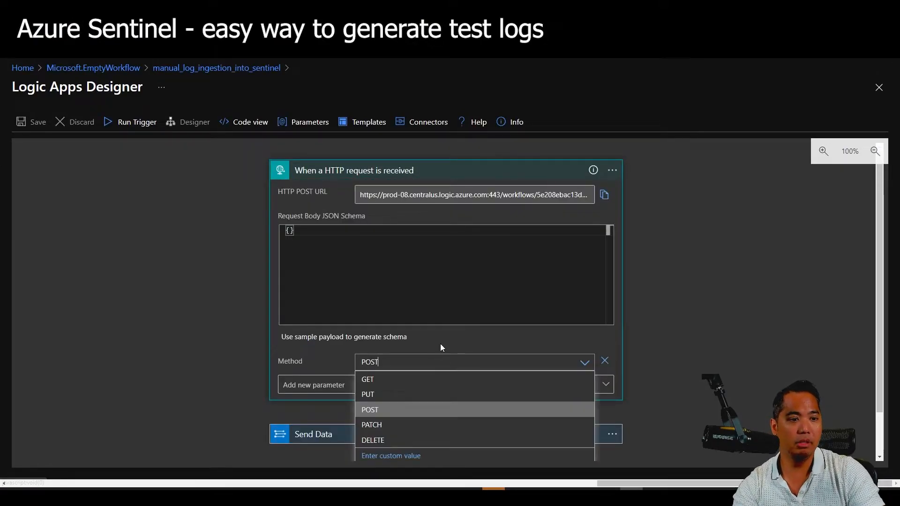
left_click(416, 380)
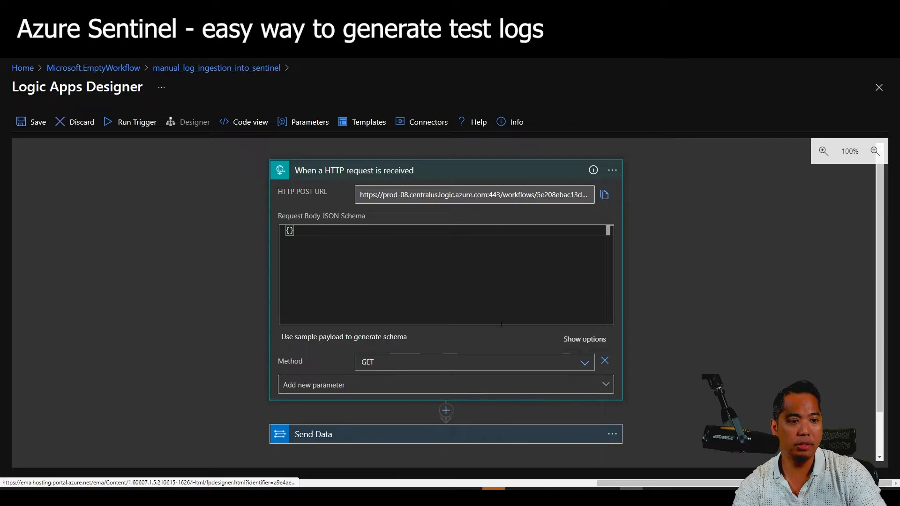
left_click(478, 176)
Replace Send Data's JSON request body with {"message" : "test message"}.
left_click(448, 218)
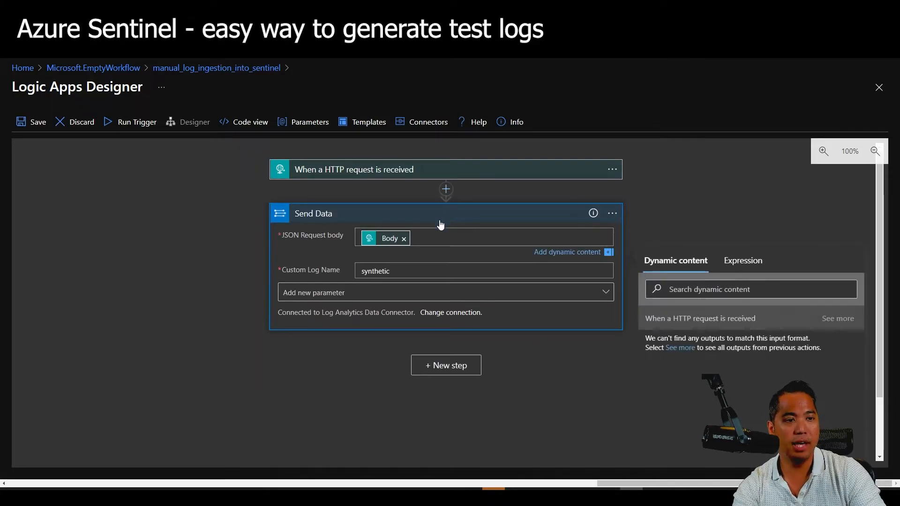
left_click(404, 237)
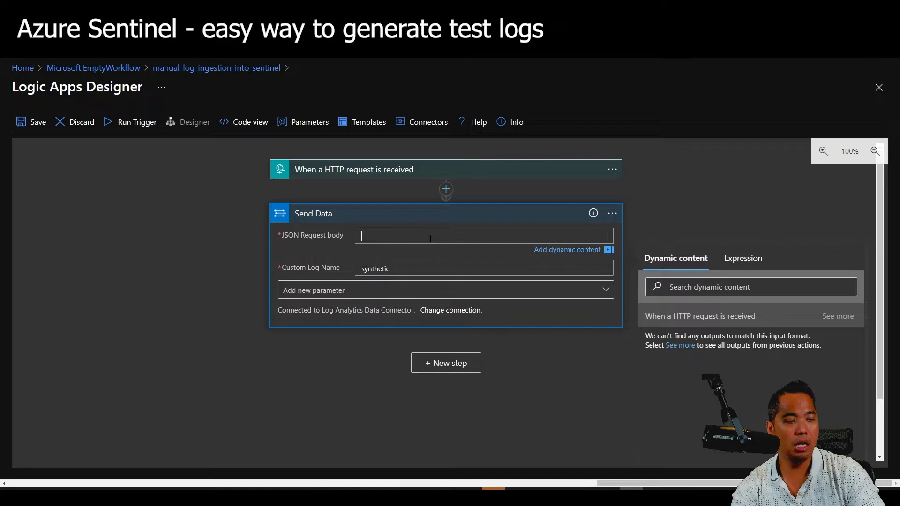
type("{")
key("Return")
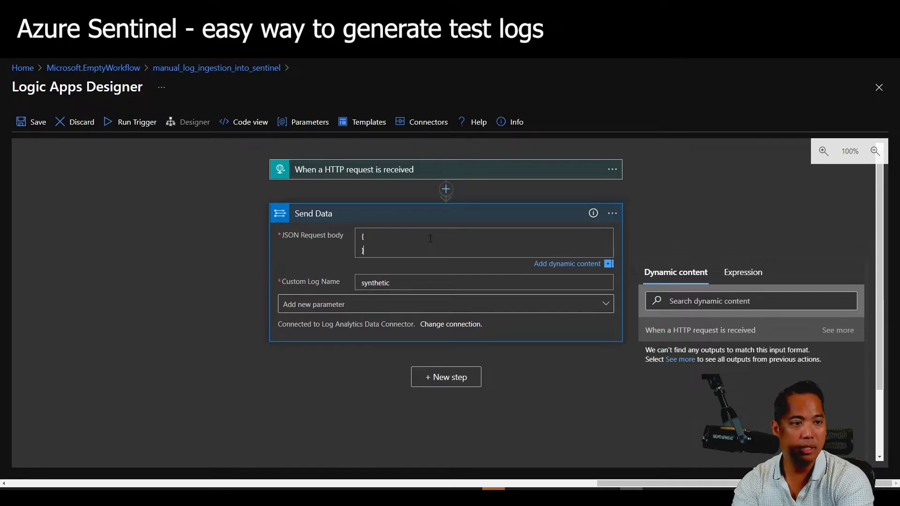
key("Return")
type("\"")
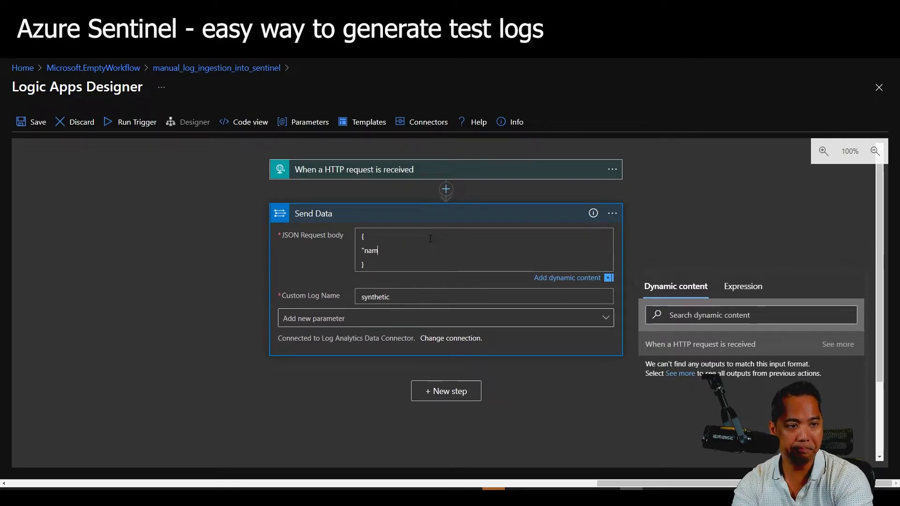
type("message\" : \"test m")
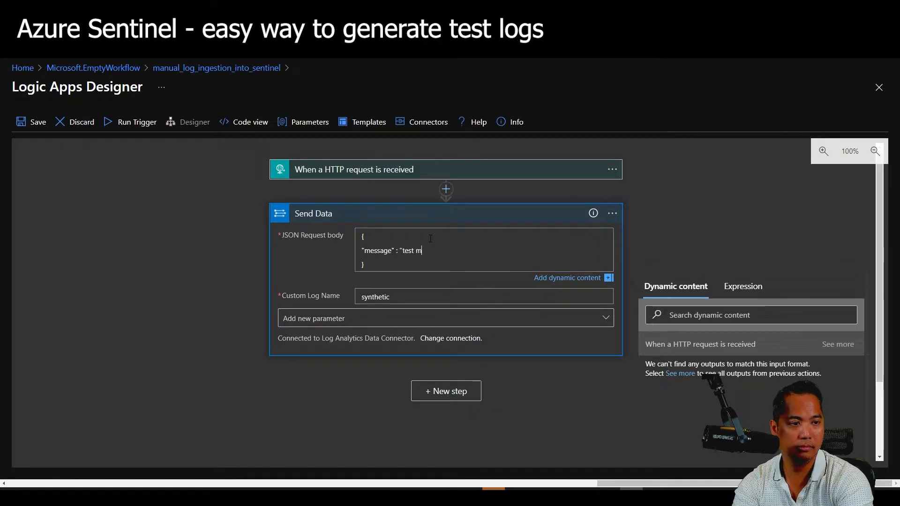
type("essage\"")
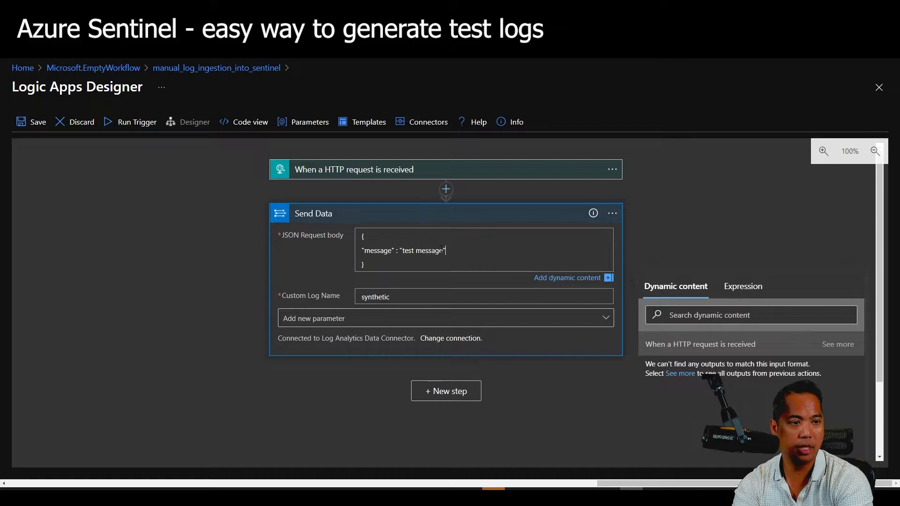
Add a Response action after Send Data with body "Data was sent to log analytics !!!".
left_click(453, 398)
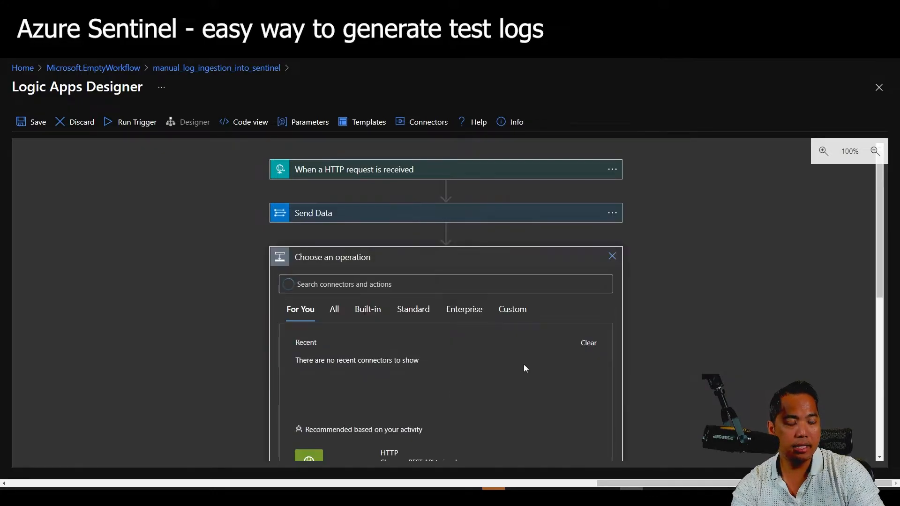
scroll(524, 364, "down", 4)
scroll(397, 298, "up", 3)
left_click(371, 238)
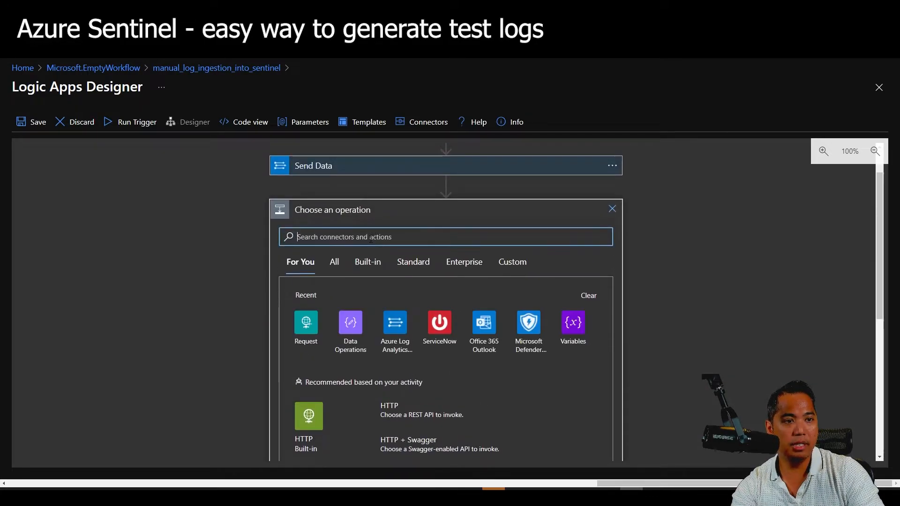
type("response")
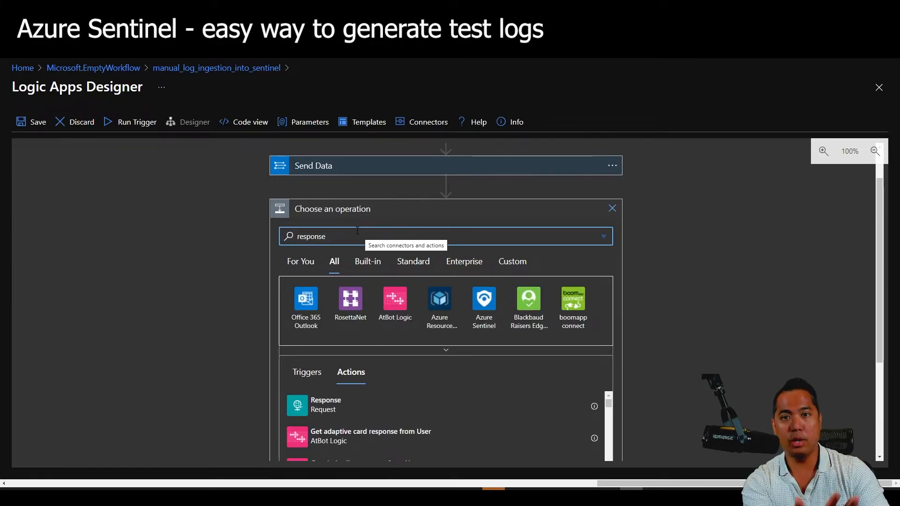
left_click(354, 399)
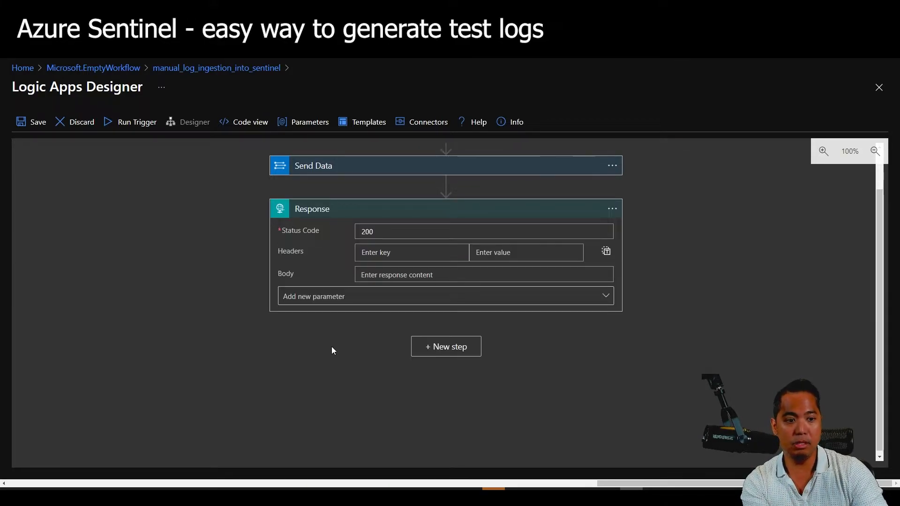
left_click(421, 275)
type("Da")
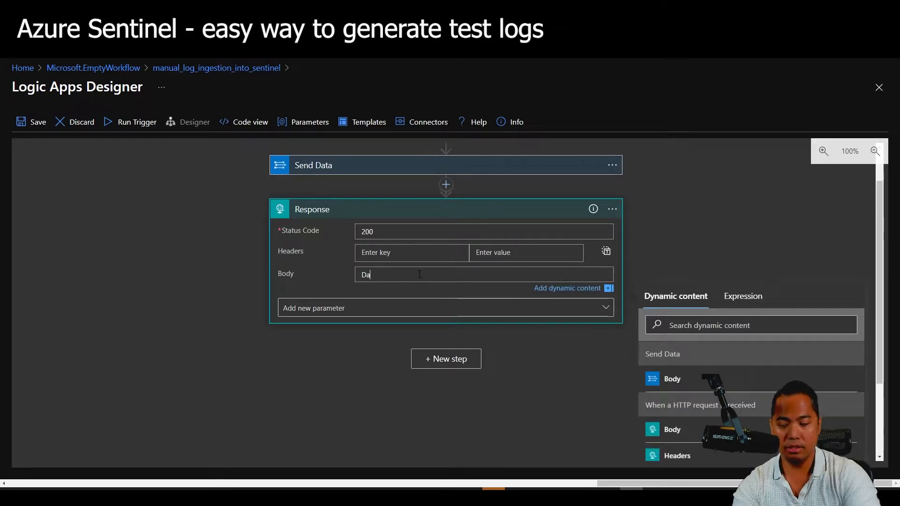
type("ta was sent to ")
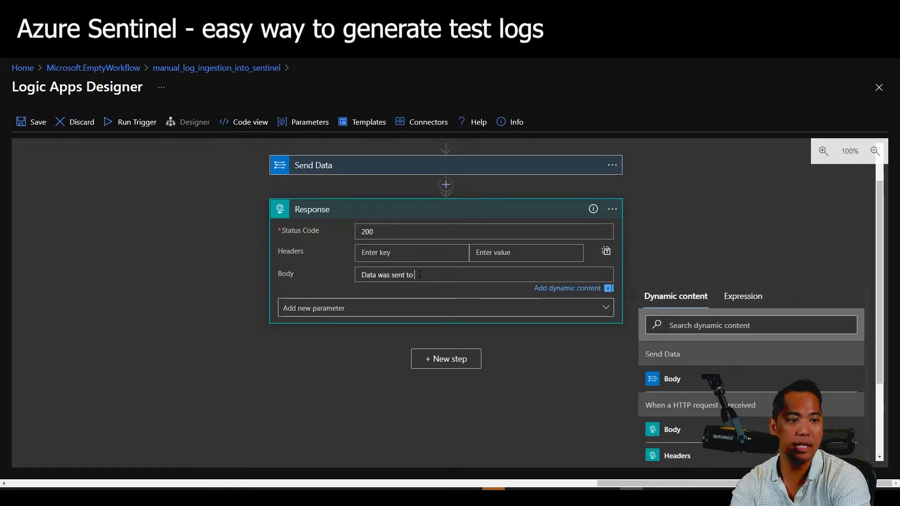
type("log analytics !!!")
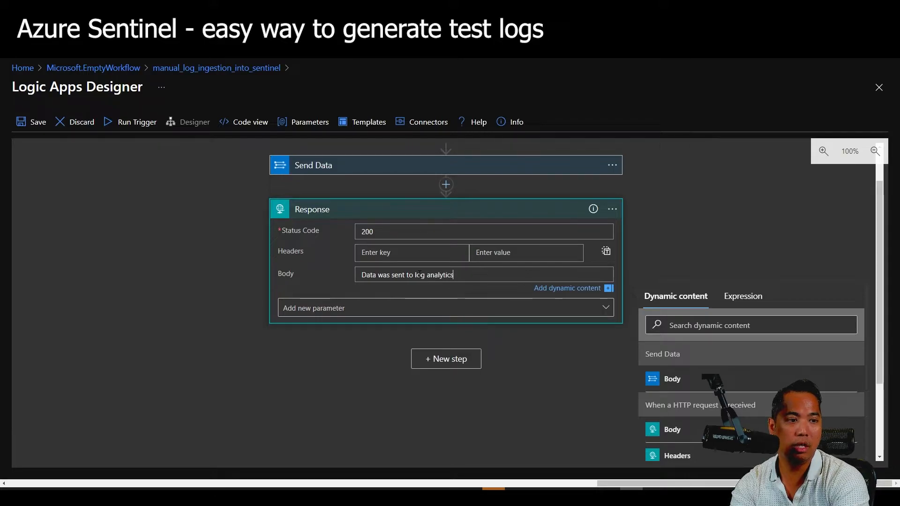
left_click(159, 266)
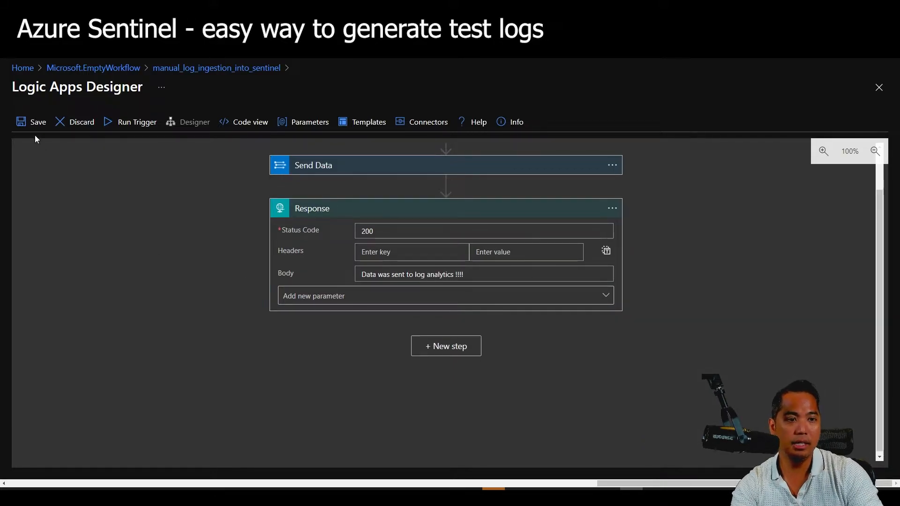
Save the logic app and come back to the designer tab.
left_click(33, 123)
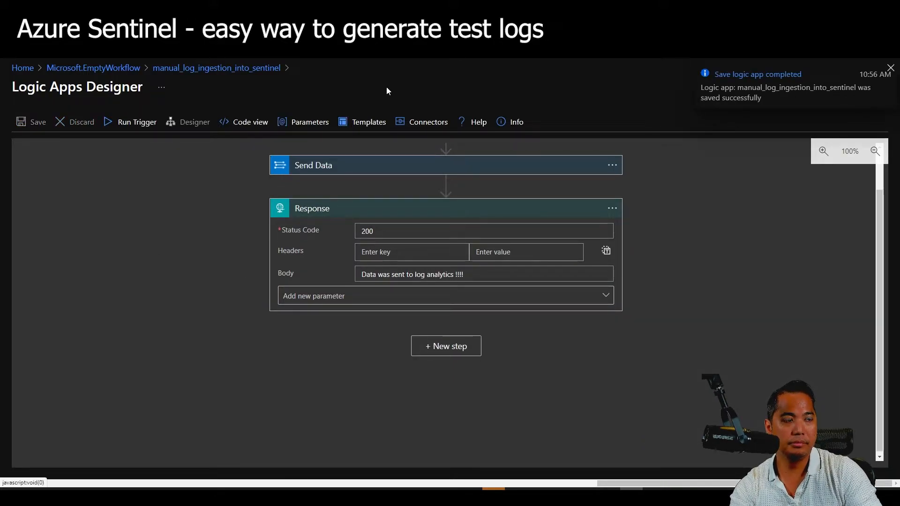
left_click(422, 9)
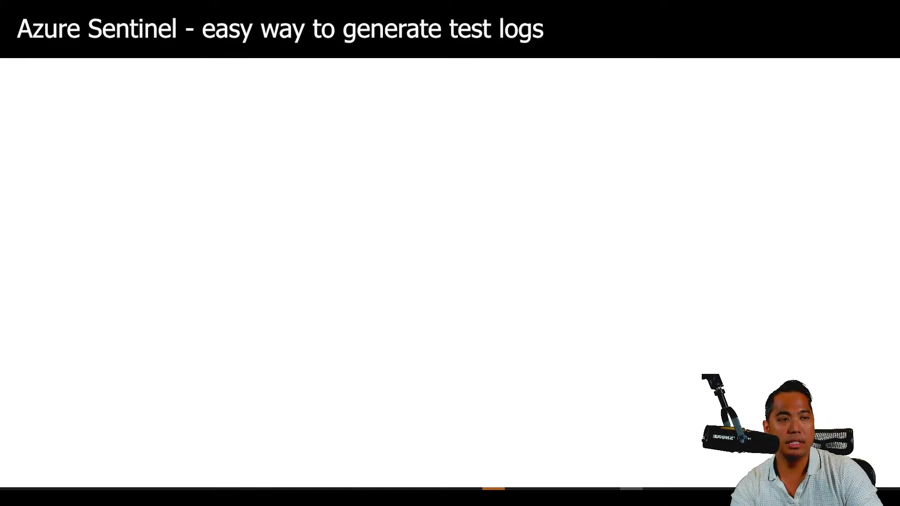
left_click(262, 9)
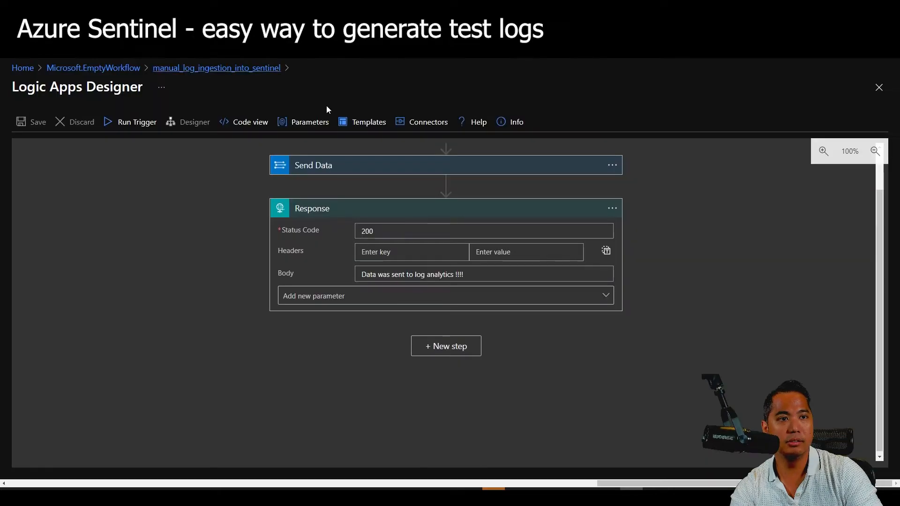
Fire the workflow by loading the trigger's copied HTTP GET URL in a new tab, then close it.
scroll(446, 234, "up", 2)
left_click(519, 170)
left_click(604, 195)
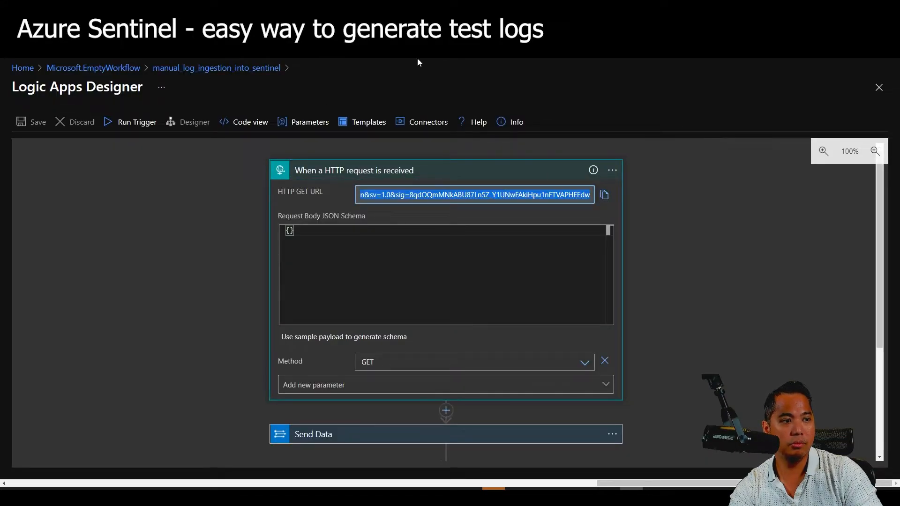
key("ctrl+t")
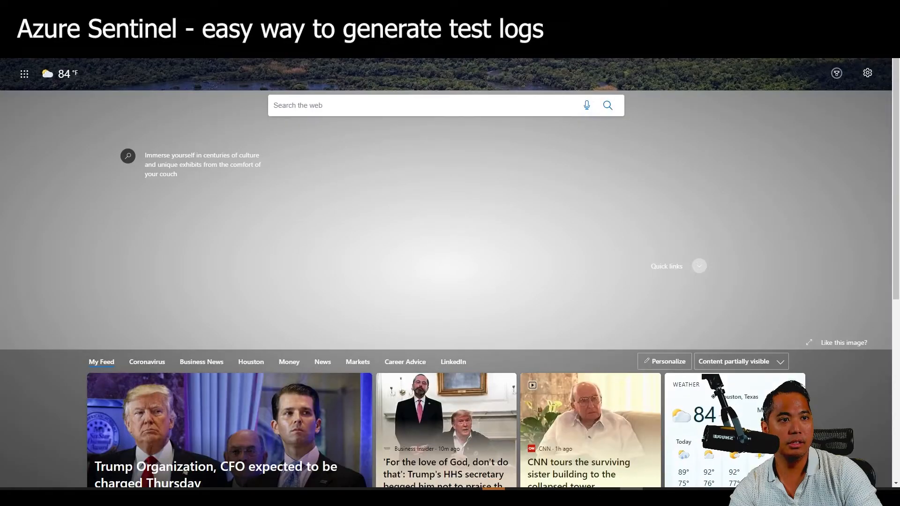
key("Return")
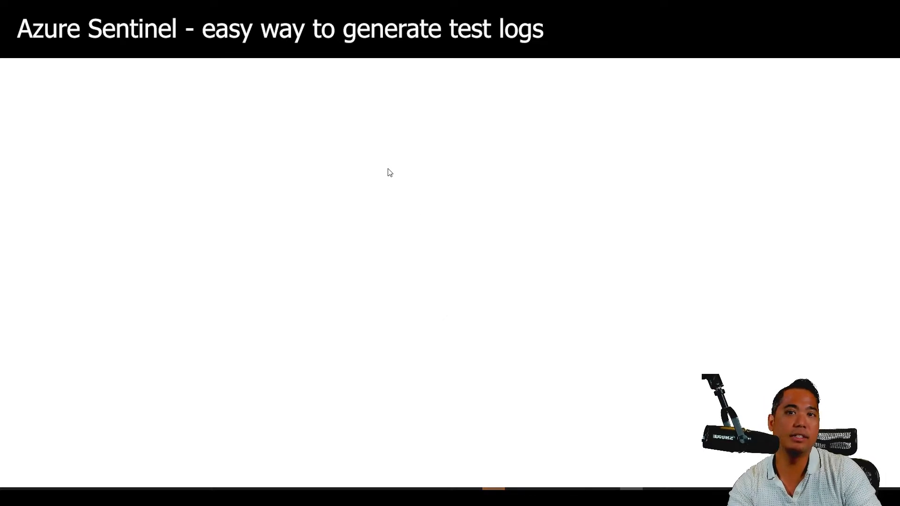
key("ctrl+w")
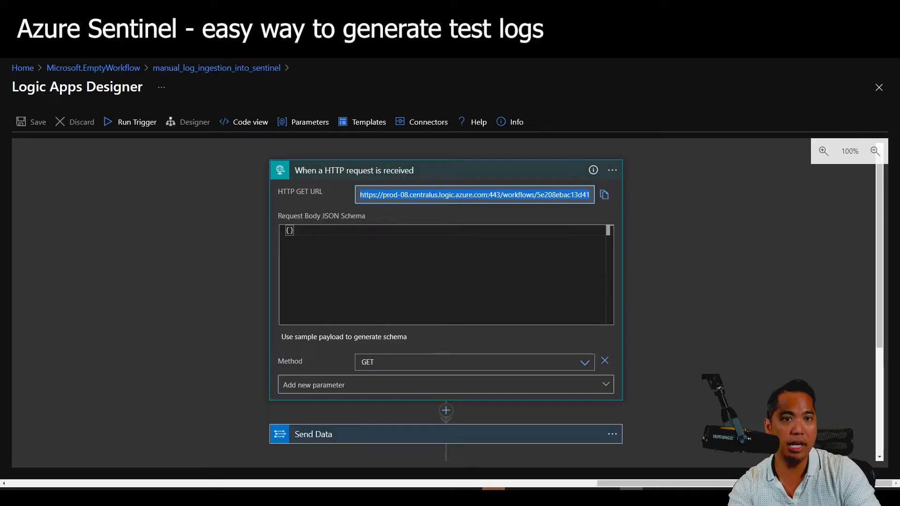
Reopen the workflow in the designer from the logic app overview.
left_click(243, 260)
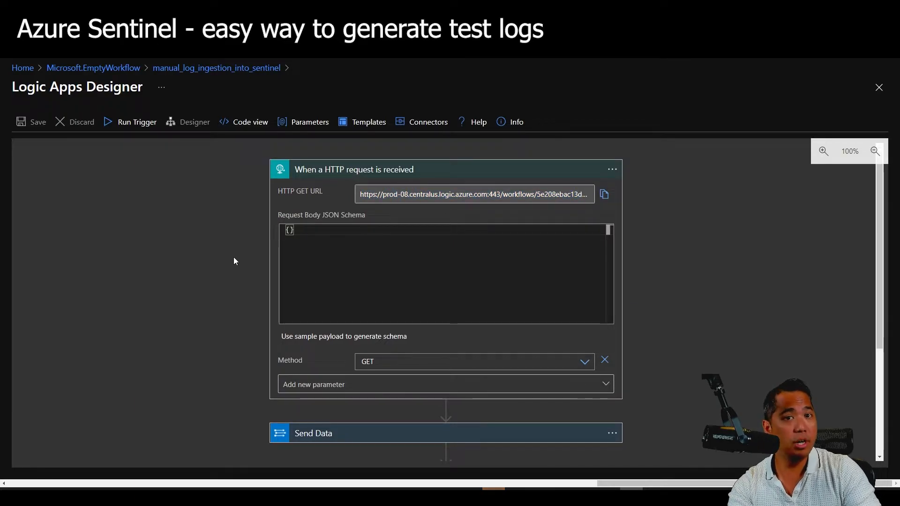
left_click(228, 71)
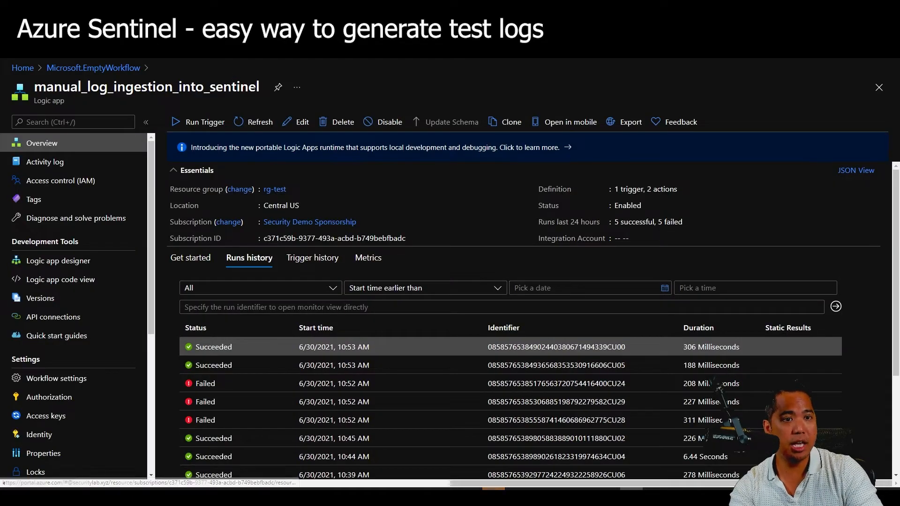
left_click(299, 128)
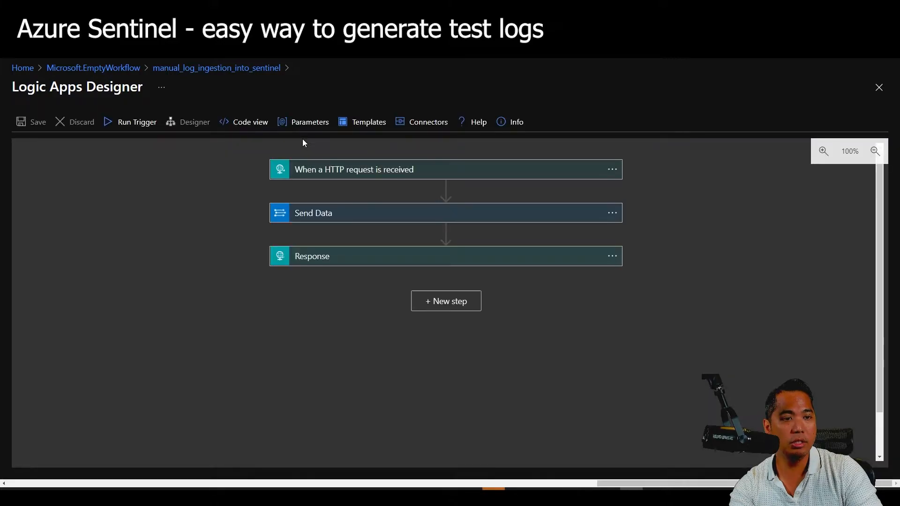
Change the HTTP request trigger's method back to POST.
left_click(368, 172)
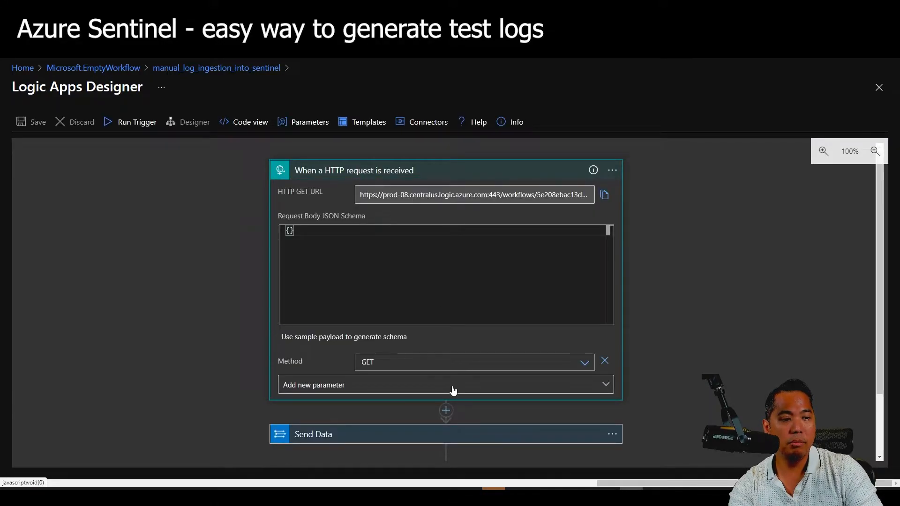
left_click(461, 363)
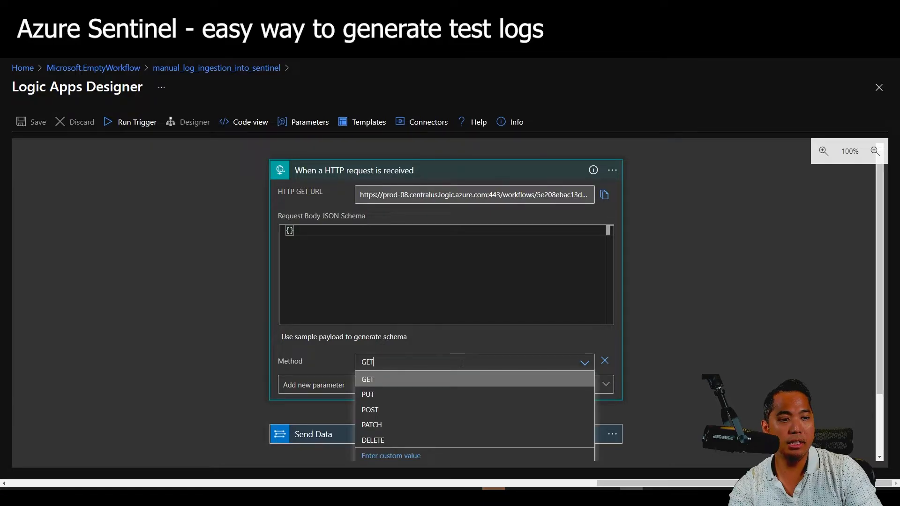
left_click(722, 334)
scroll(697, 346, "down", 1)
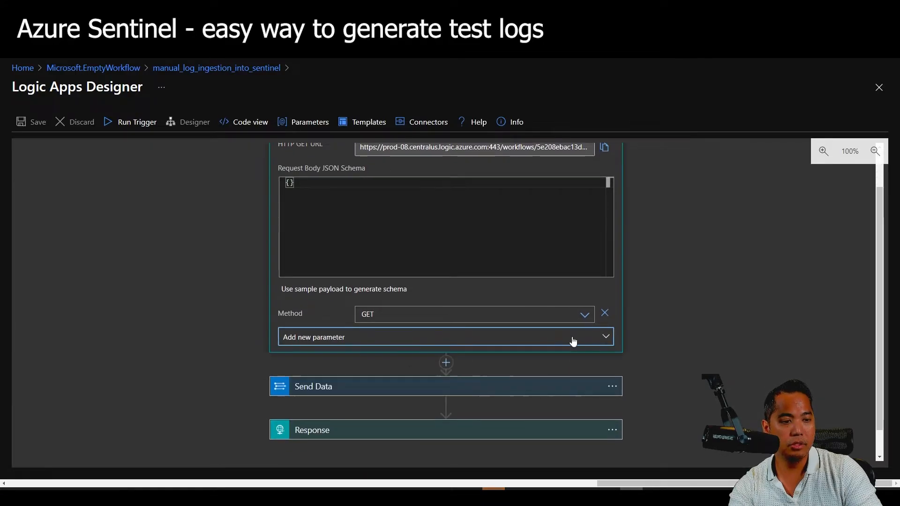
left_click(573, 341)
left_click(574, 341)
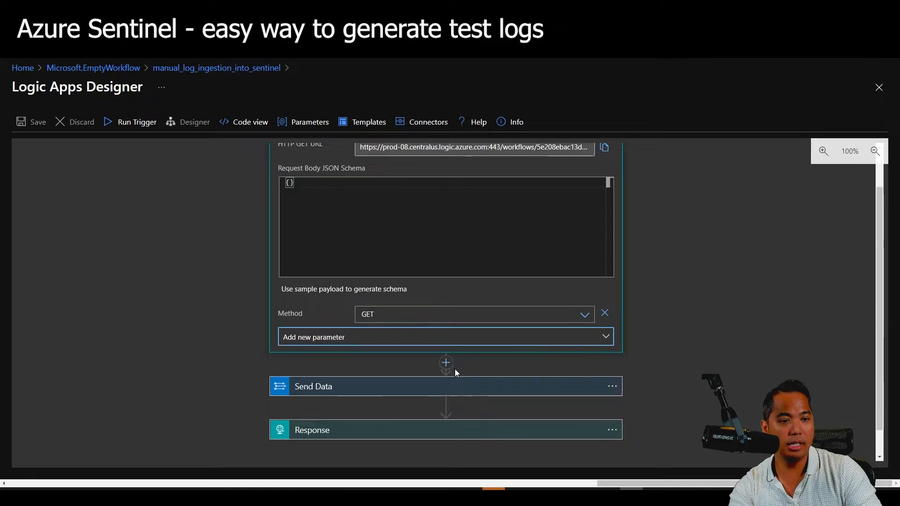
left_click(731, 296)
scroll(730, 298, "up", 1)
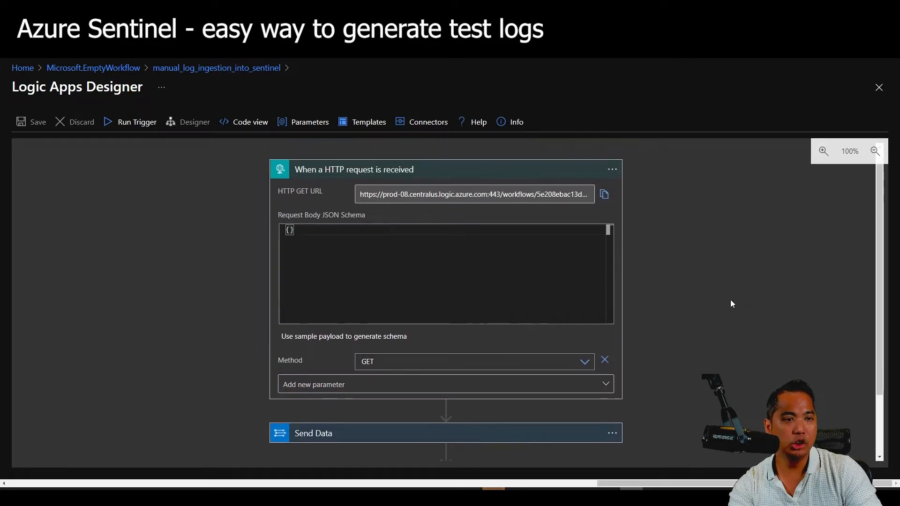
scroll(731, 303, "down", 1)
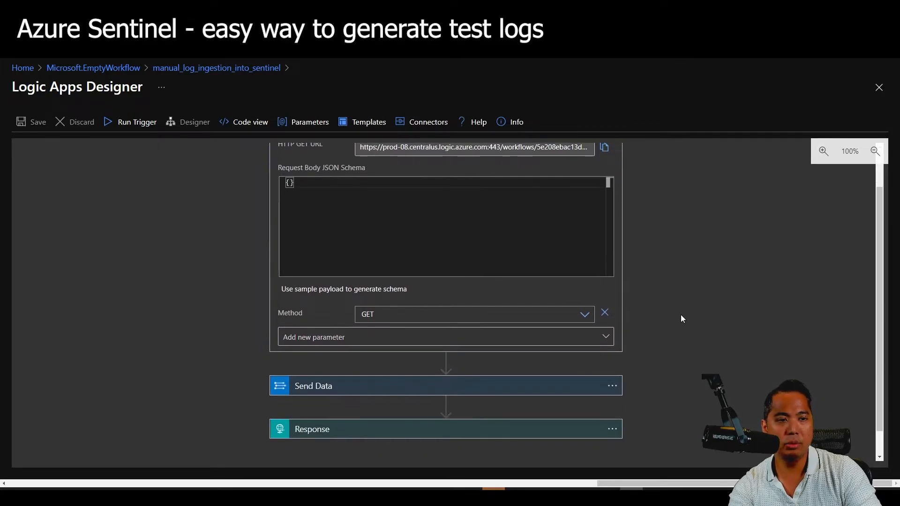
left_click(586, 316)
left_click(720, 311)
left_click(586, 315)
left_click(465, 362)
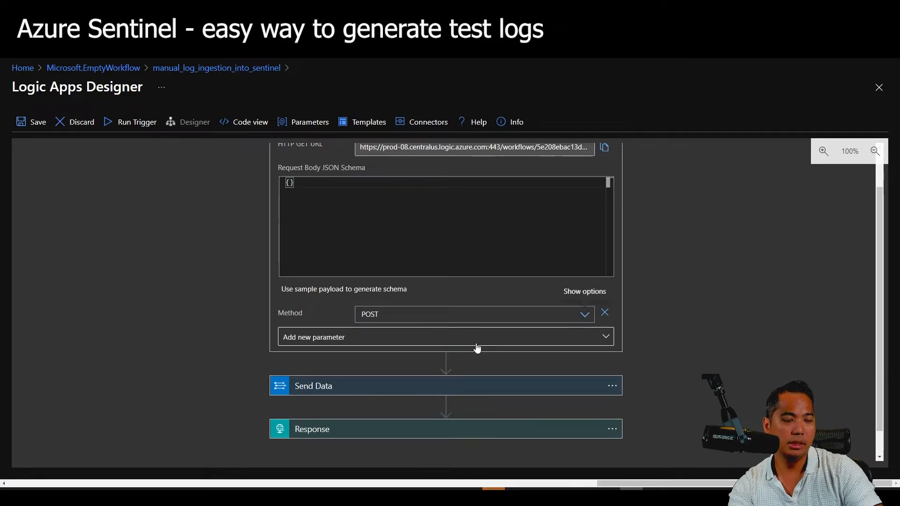
Replace Send Data's JSON request body with the trigger's dynamic Body and save the logic app.
left_click(413, 393)
scroll(505, 350, "down", 3)
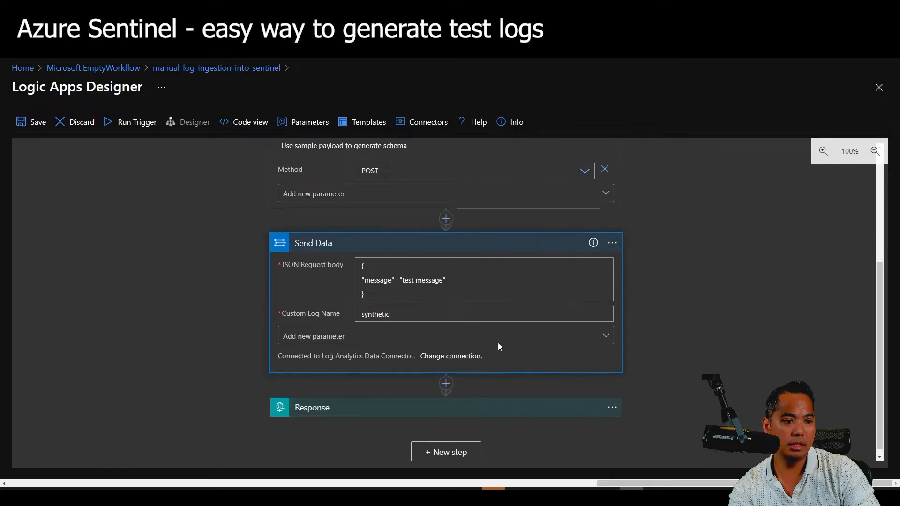
key("ctrl+a")
key("BackSpace")
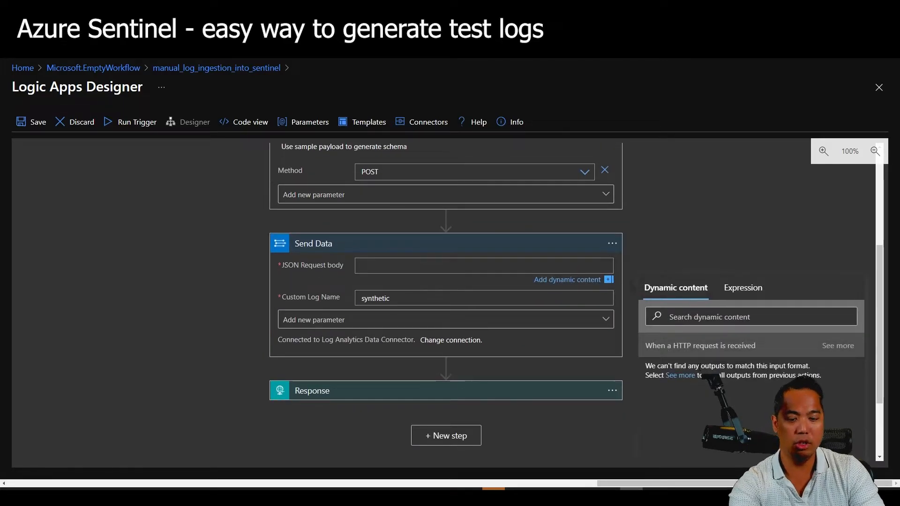
left_click(684, 380)
scroll(255, 285, "up", 2)
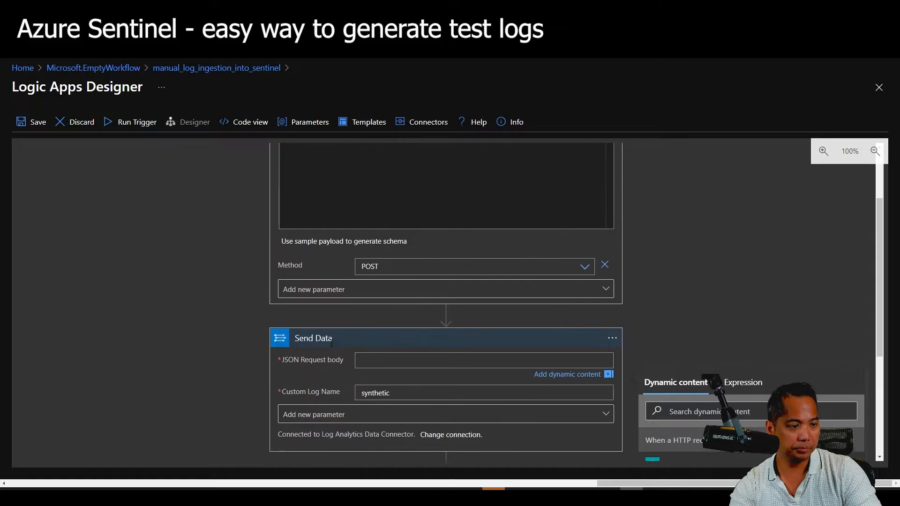
scroll(256, 285, "down", 2)
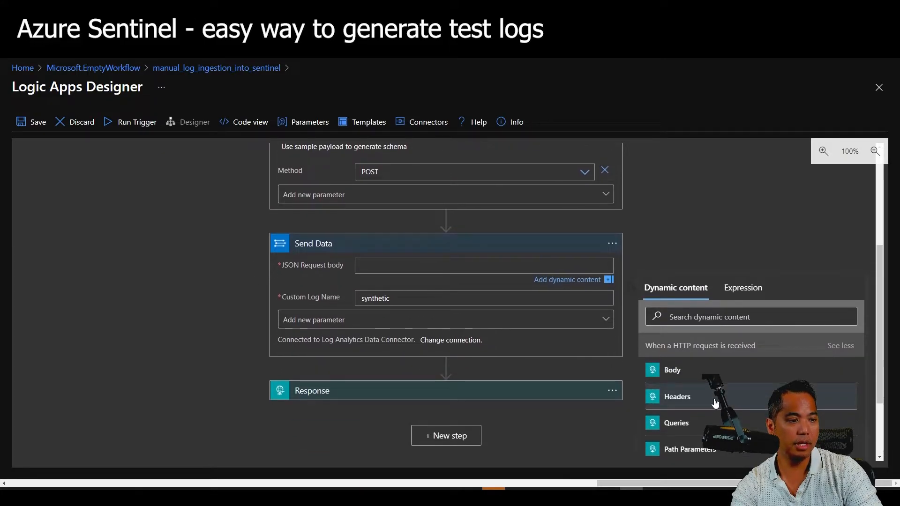
left_click(698, 374)
left_click(679, 218)
scroll(673, 231, "up", 4)
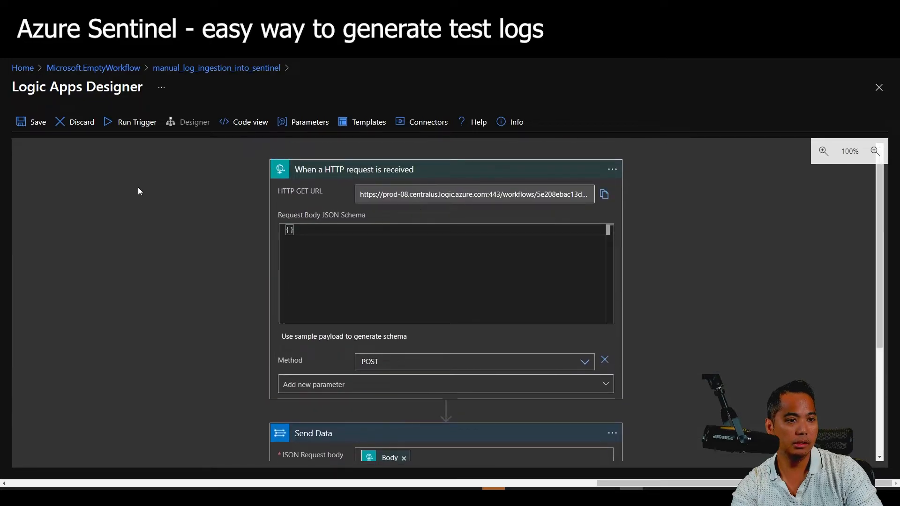
left_click(33, 123)
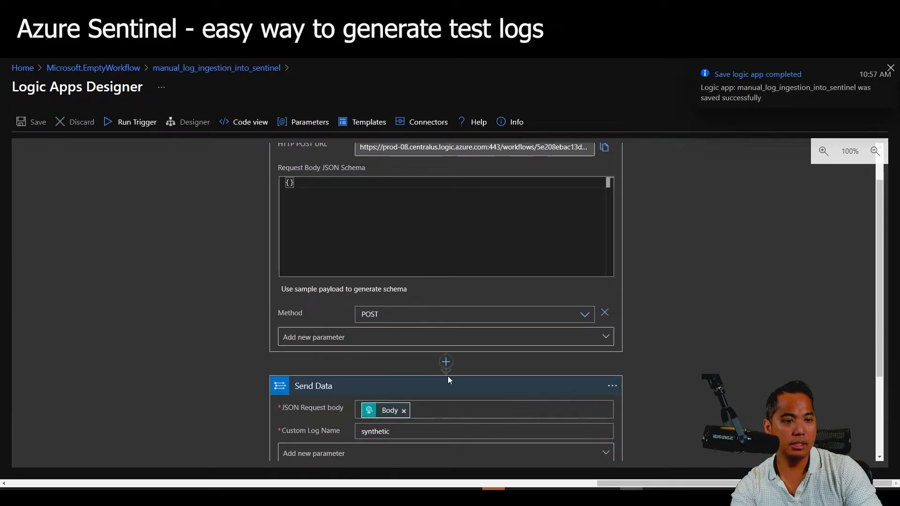
Insert a Data Operations Compose action after the HTTP trigger with request Headers as Inputs, and save.
left_click(446, 362)
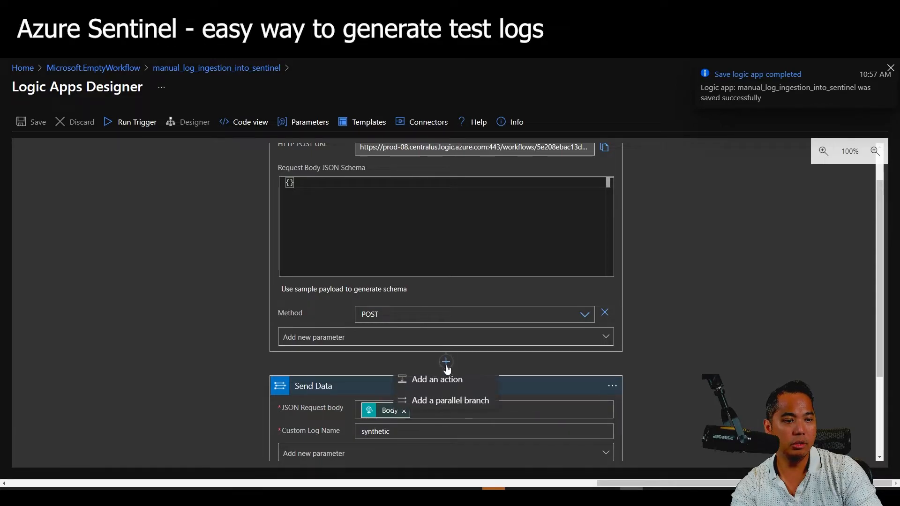
left_click(446, 385)
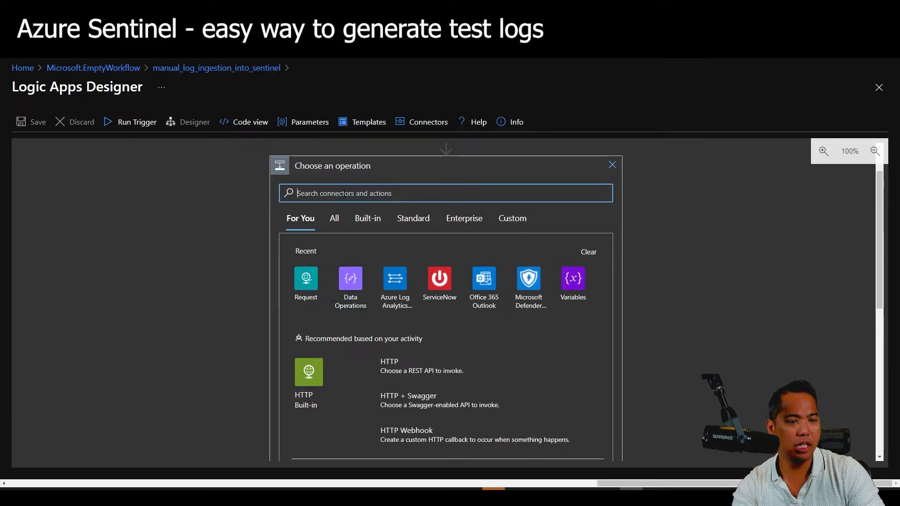
left_click(355, 278)
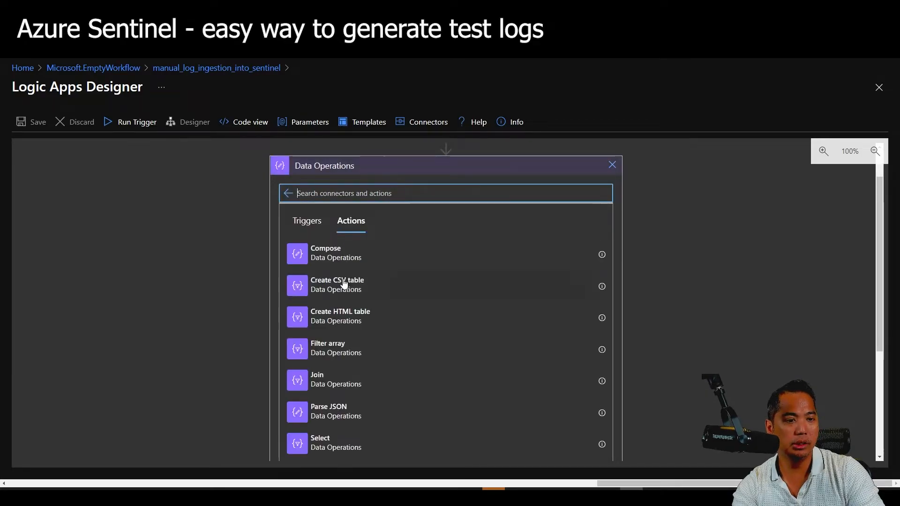
left_click(346, 256)
left_click(610, 235)
left_click(681, 368)
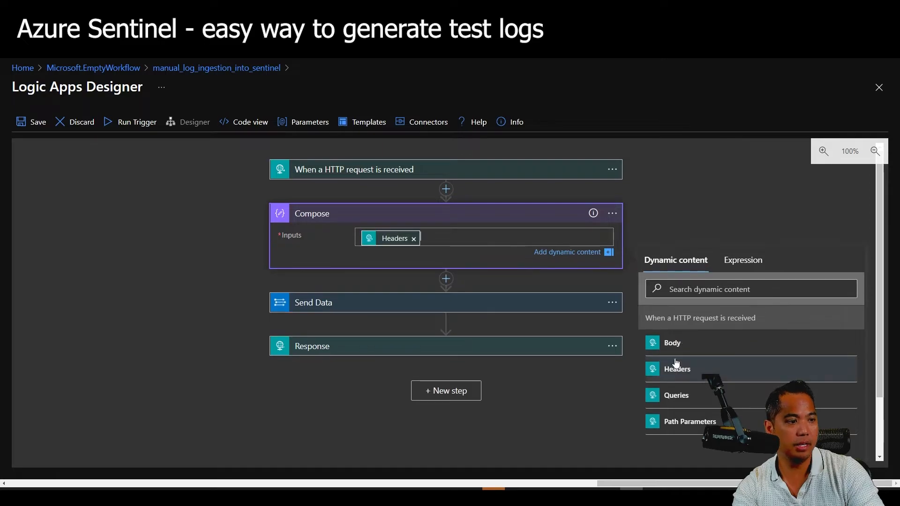
left_click(36, 124)
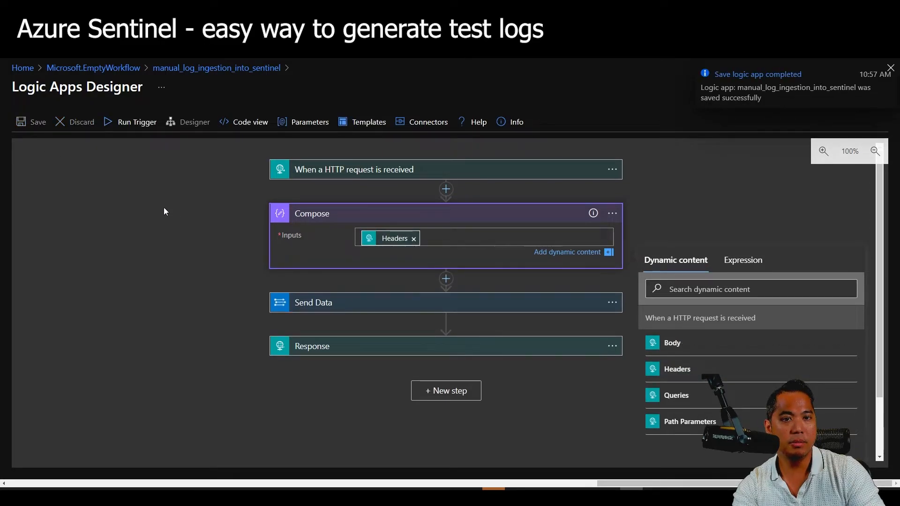
left_click(145, 123)
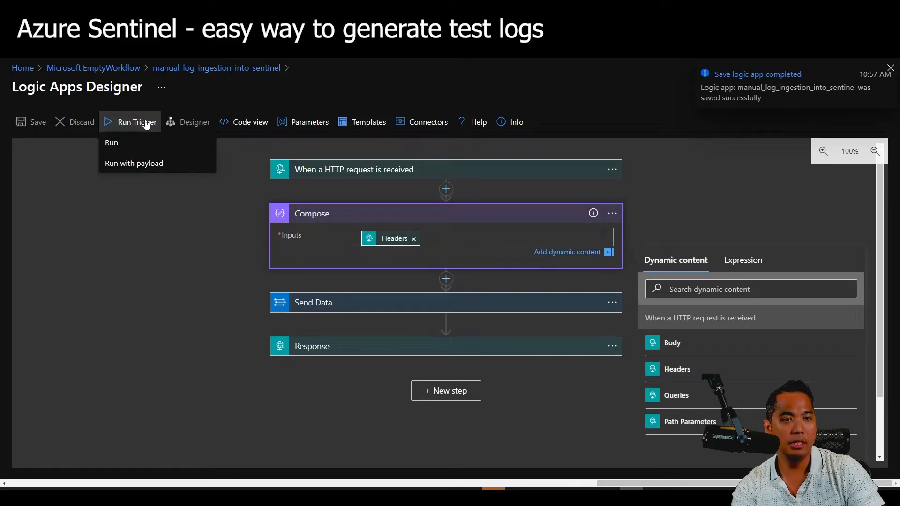
Start a Run with payload test and add an api-token request header.
left_click(140, 164)
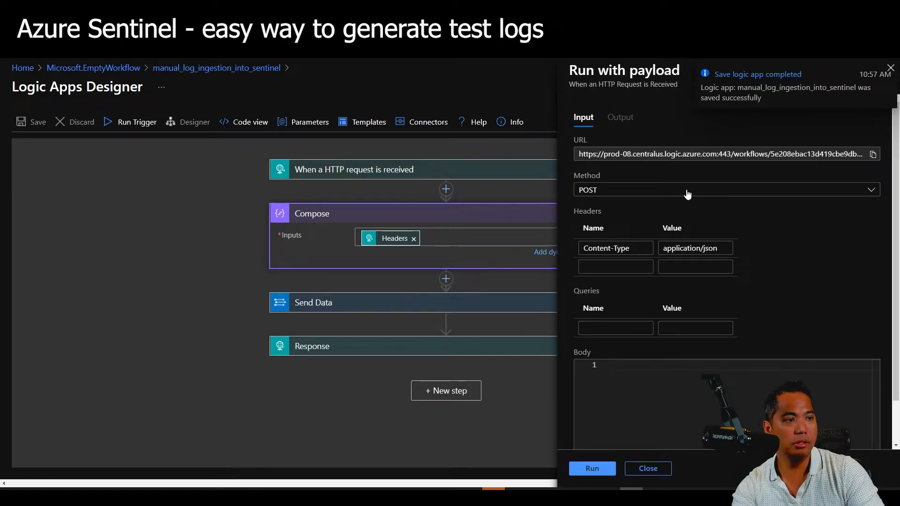
left_click(626, 266)
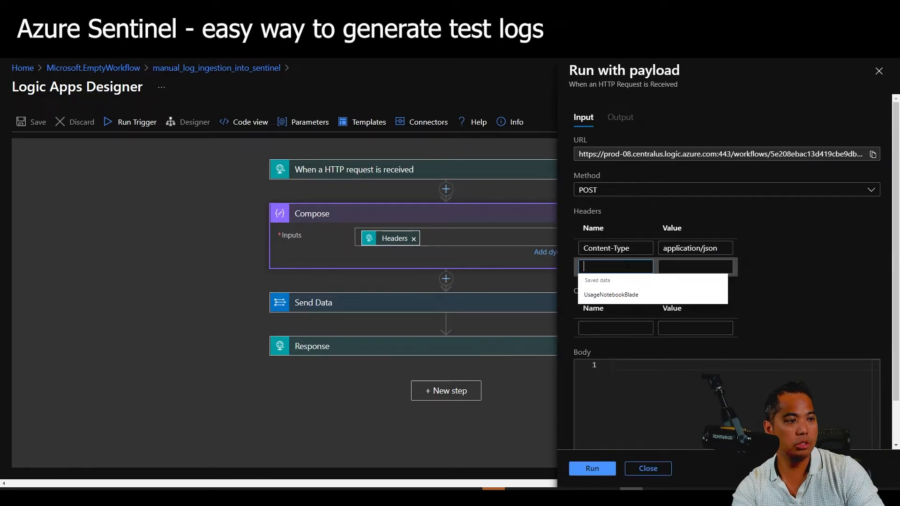
type("api-token")
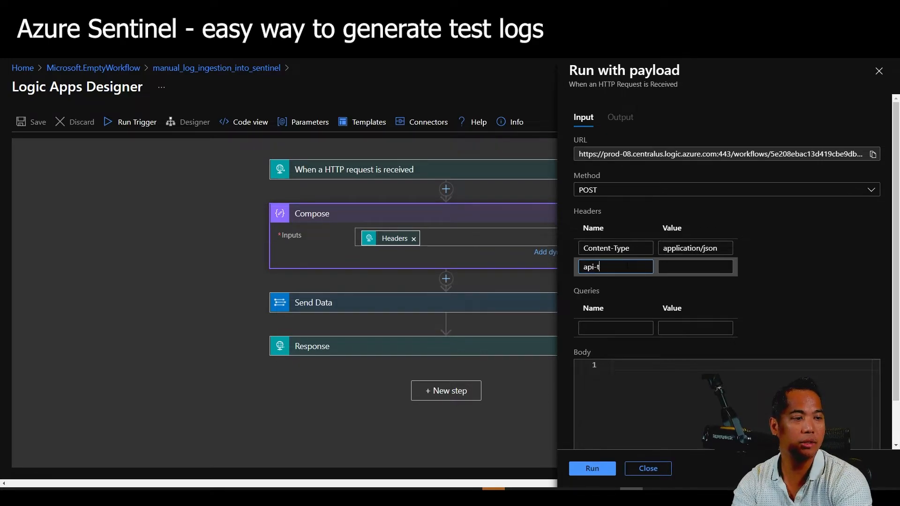
key("Tab")
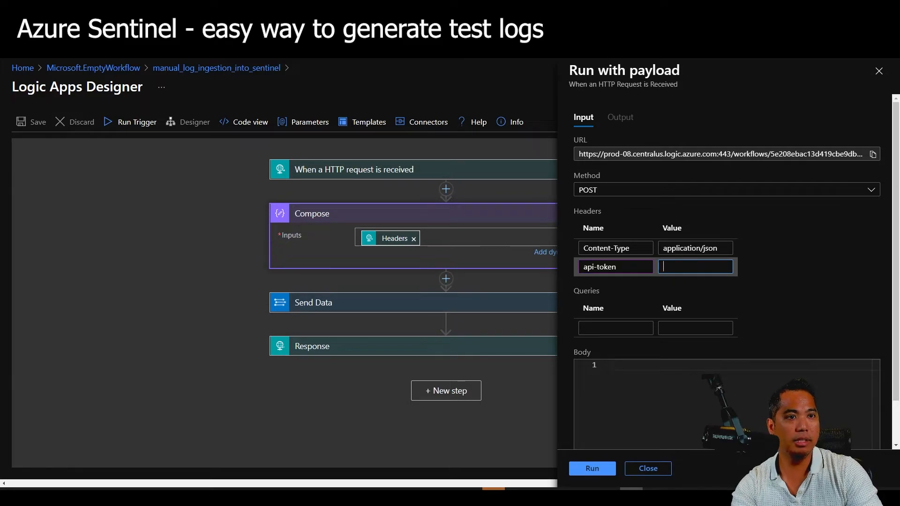
Generate a new key on the CodePen API Key Generator found via Google and select it.
key("ctrl+t")
type("www.google.")
key("Return")
type("api token generator")
key("Return")
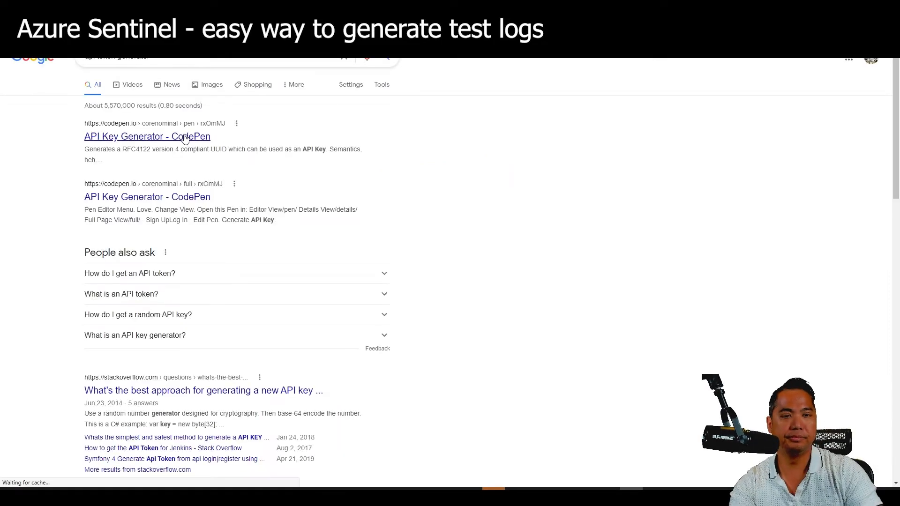
left_click(186, 137)
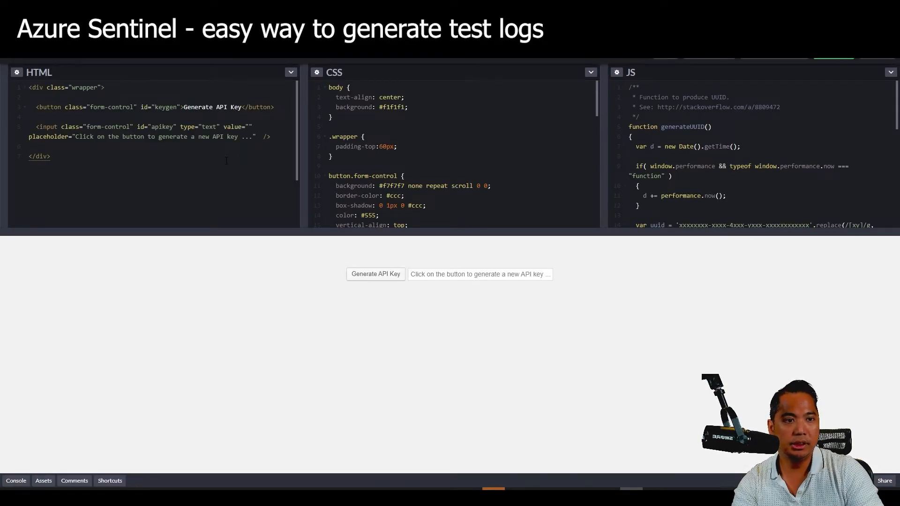
left_click(374, 280)
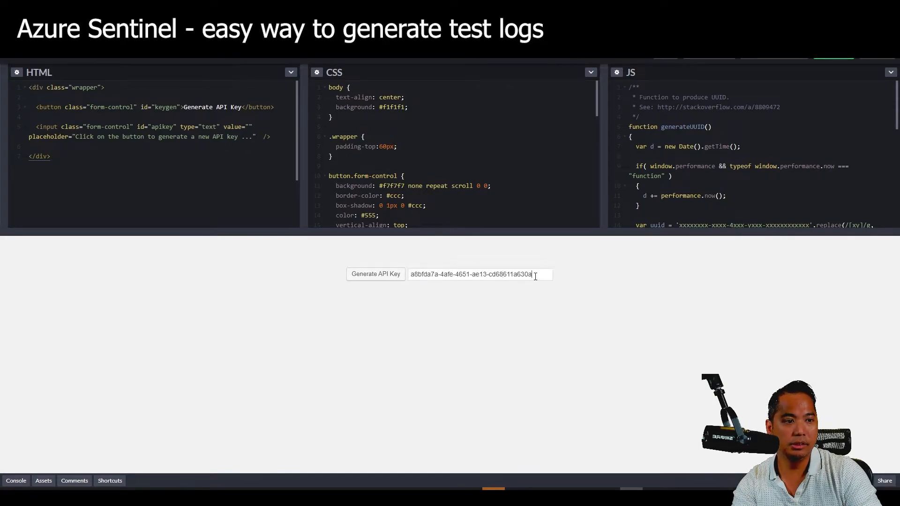
left_click_drag(535, 277, 401, 279)
key("ctrl+c")
left_click(201, 8)
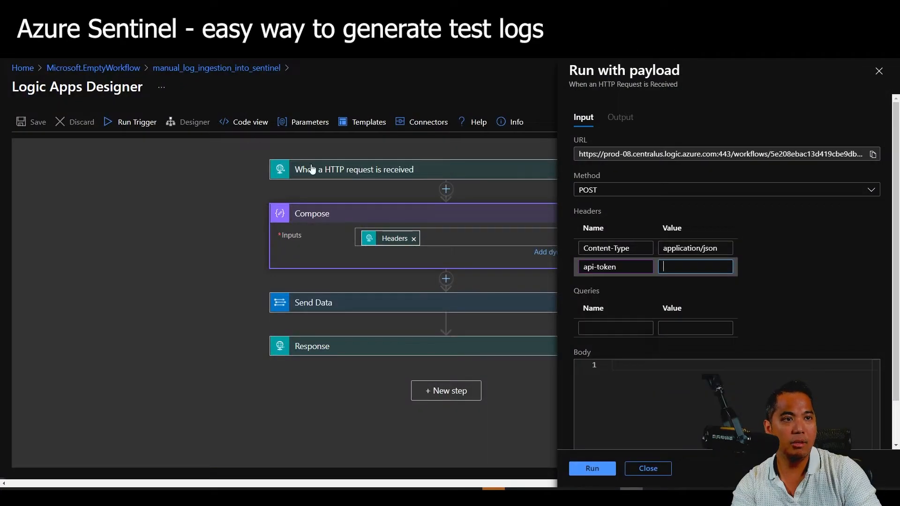
Send the test run with the pasted key as api-token value, then close it and return to the overview.
key("ctrl+v")
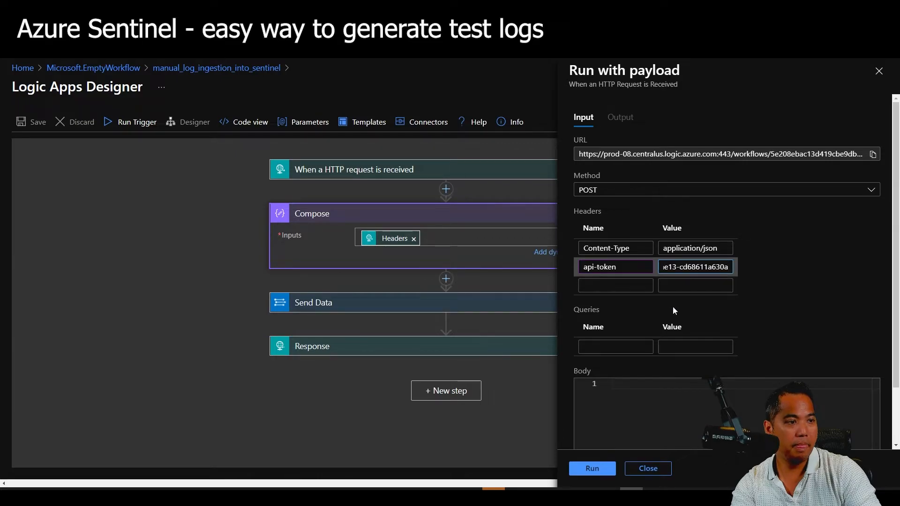
left_click(605, 471)
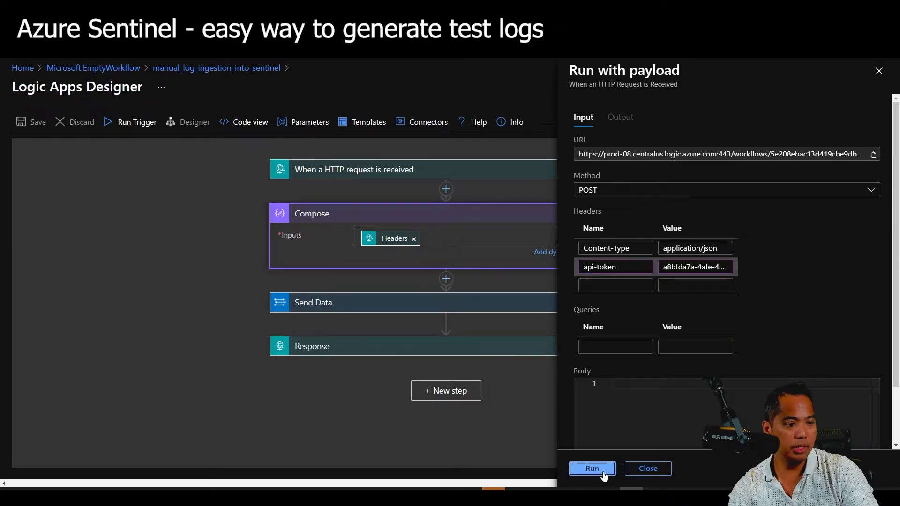
left_click(663, 476)
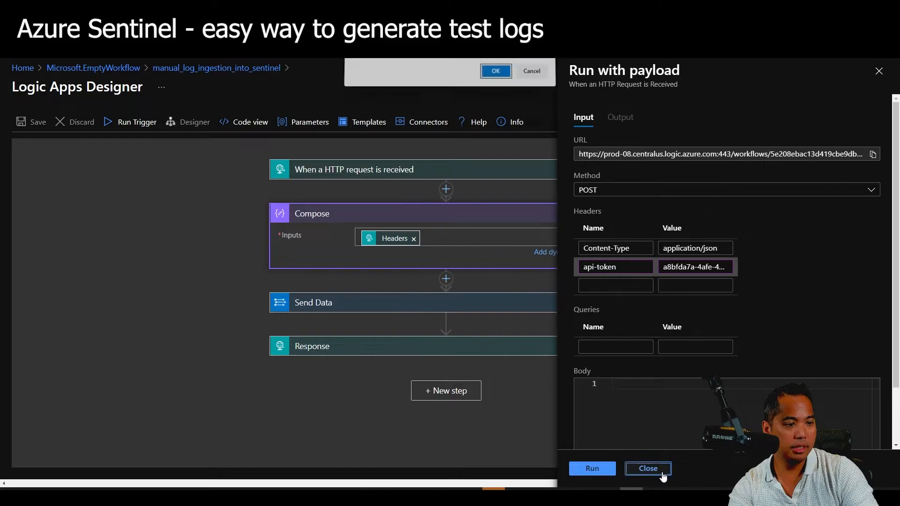
left_click(500, 78)
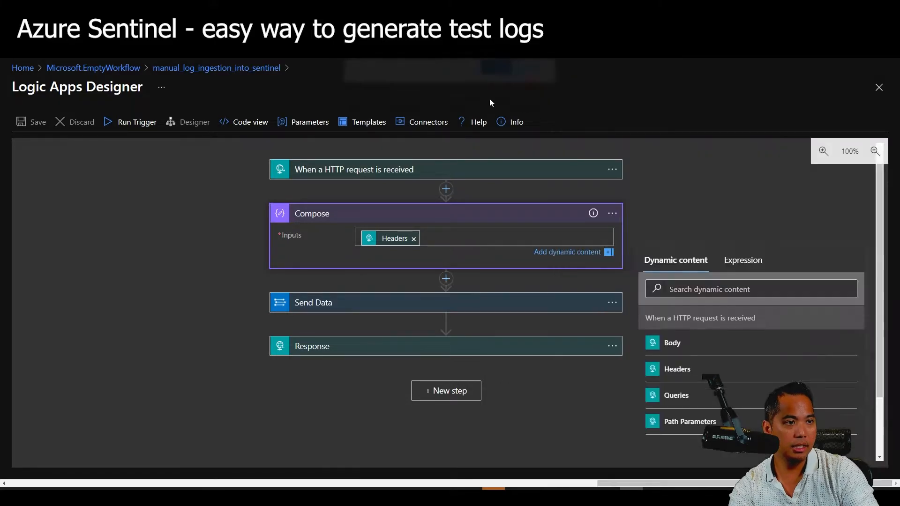
left_click(211, 242)
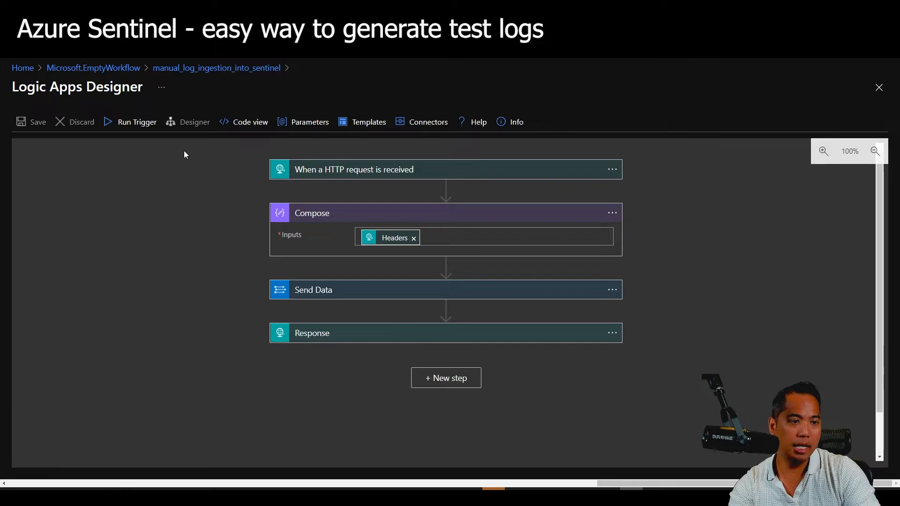
left_click(187, 68)
Open the newest failed 10:58 run and check Compose's raw output for the api-token header.
left_click(245, 124)
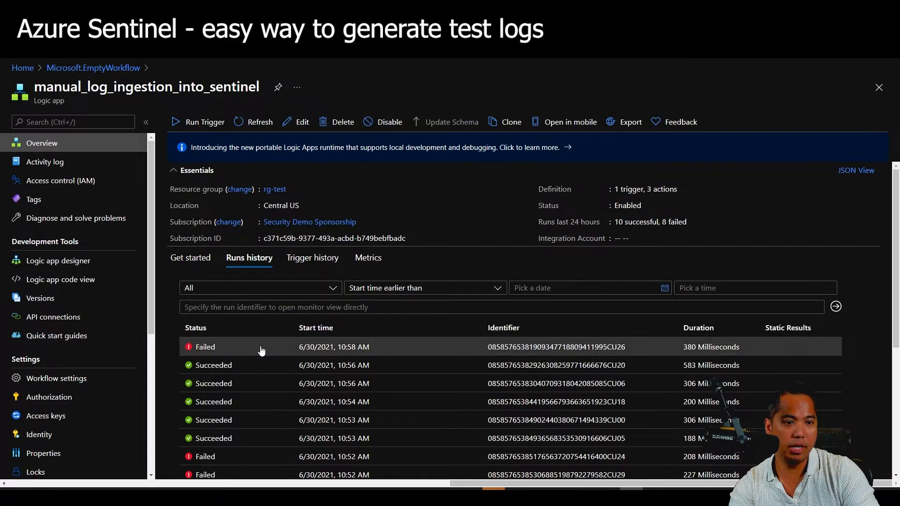
left_click(261, 348)
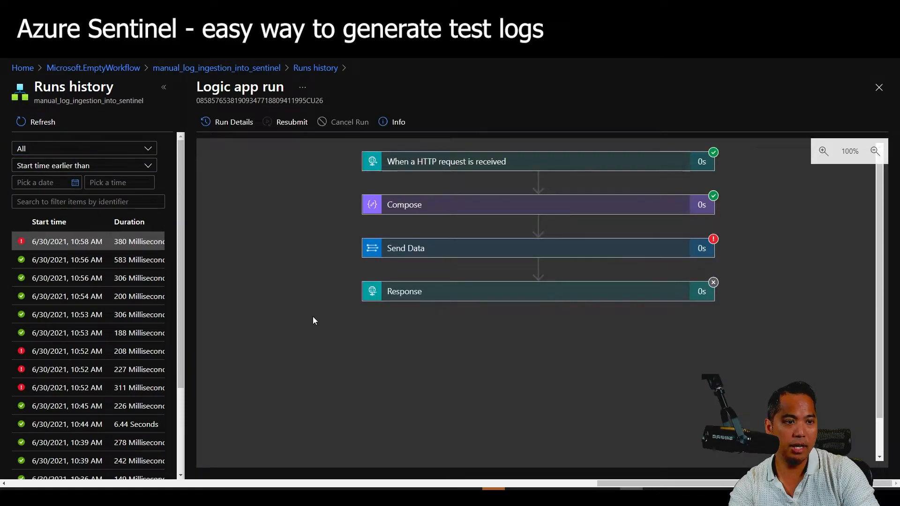
left_click(465, 204)
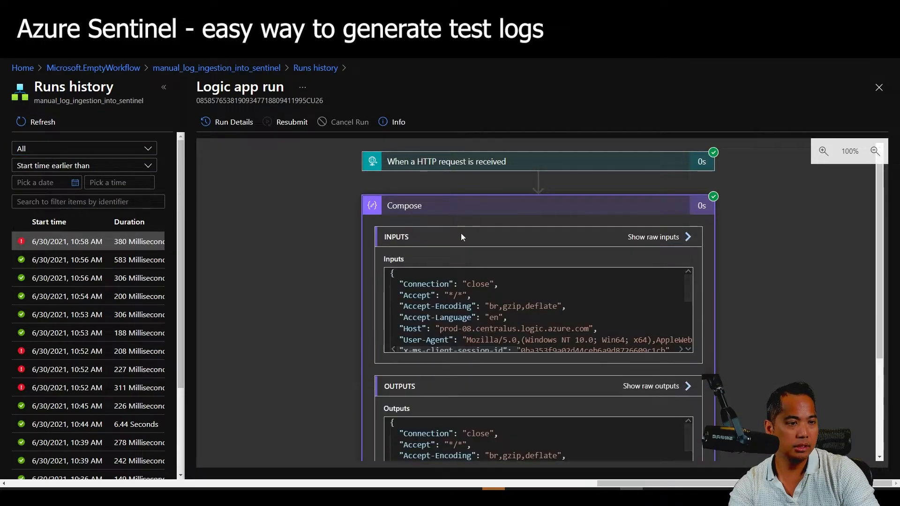
scroll(333, 283, "down", 2)
left_click(654, 291)
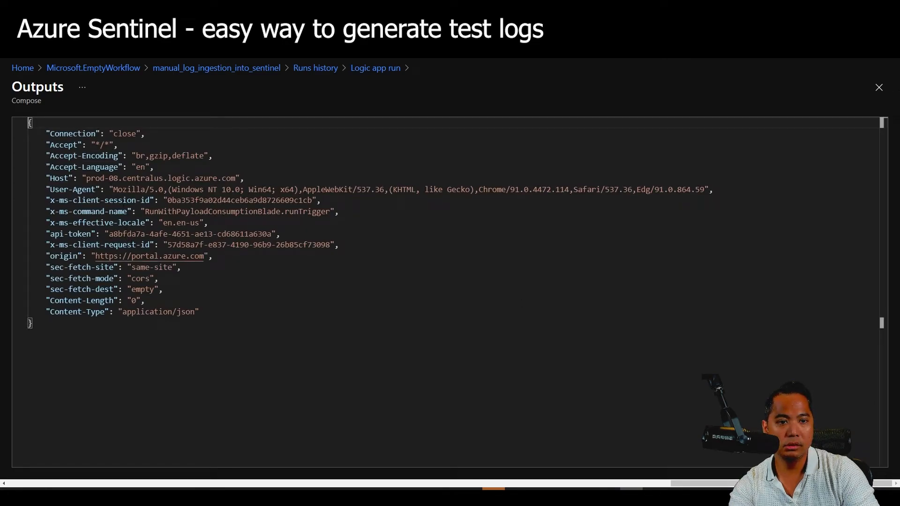
left_click_drag(280, 234, 127, 234)
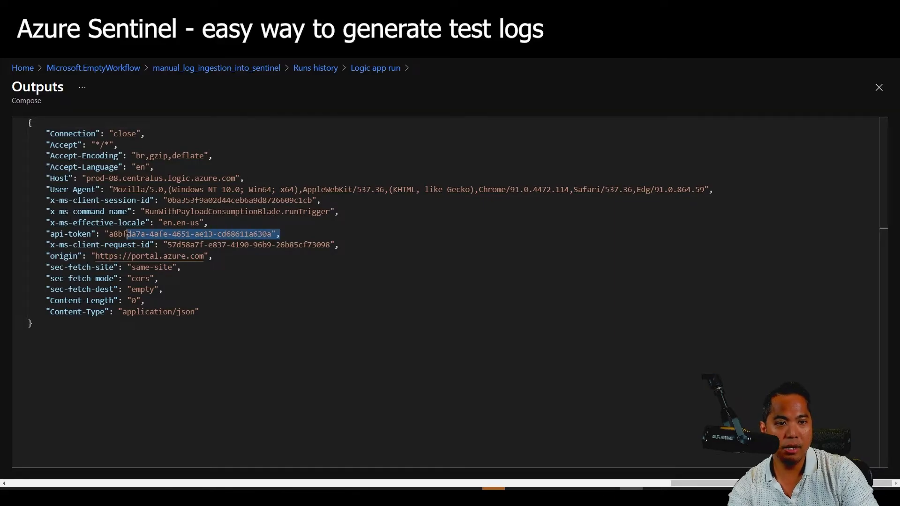
left_click(281, 212)
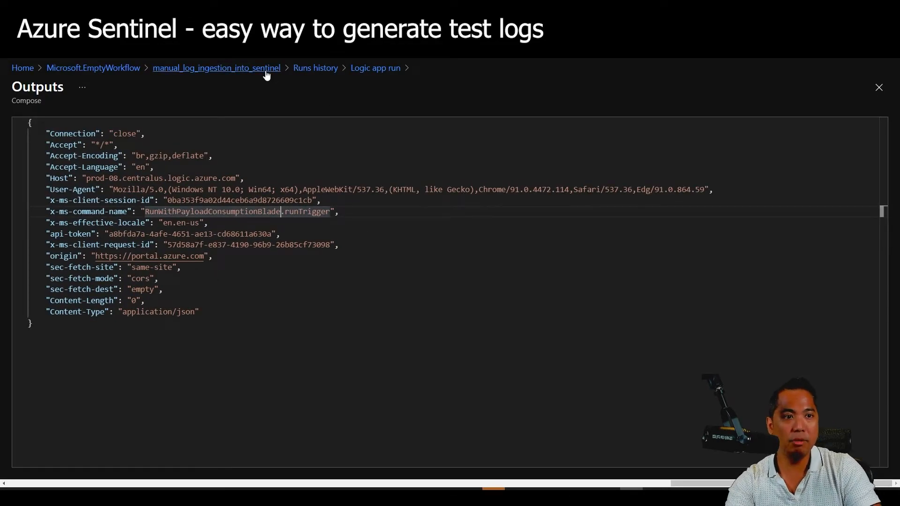
left_click(321, 69)
left_click(214, 69)
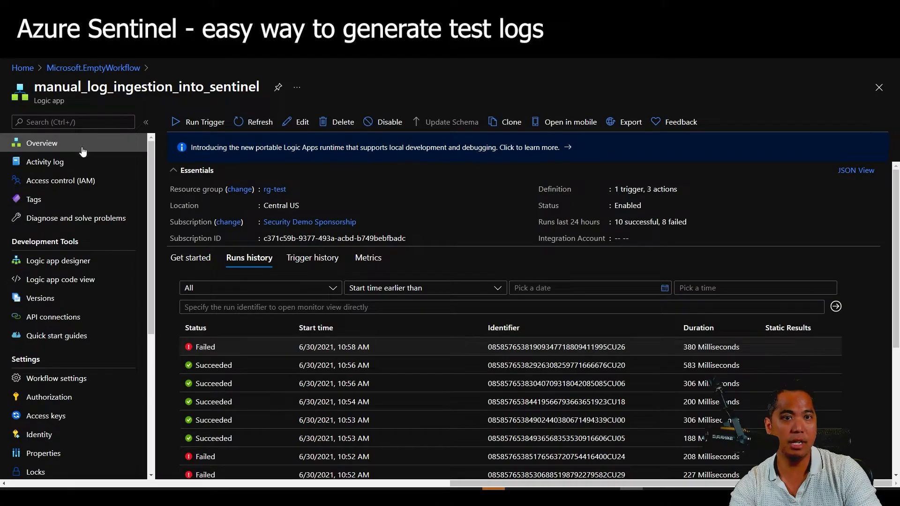
Rename the Compose step to 'Header info'.
left_click(302, 122)
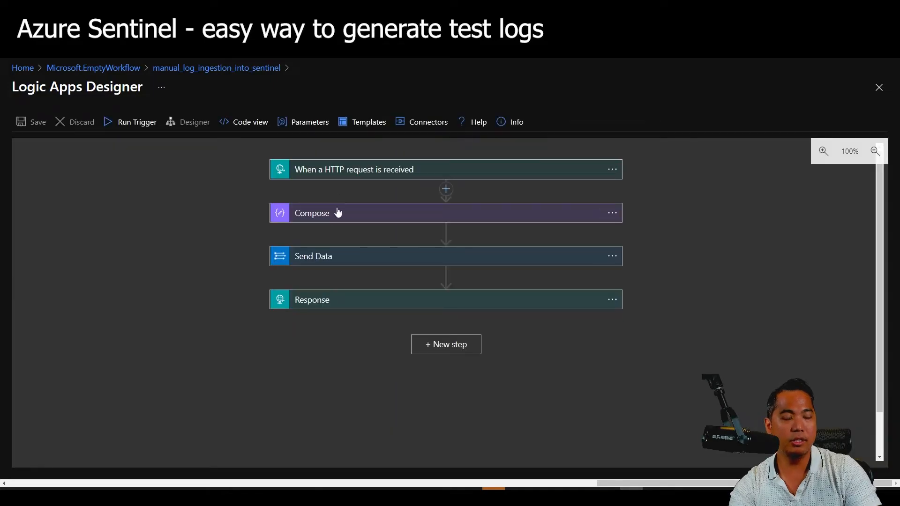
left_click(382, 214)
left_click(362, 216)
left_click(614, 214)
left_click(650, 219)
type("Header info")
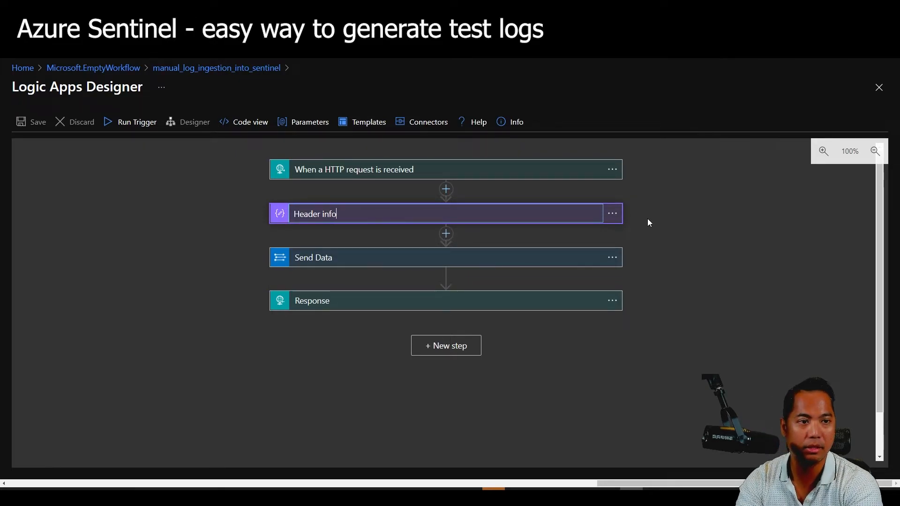
key("Return")
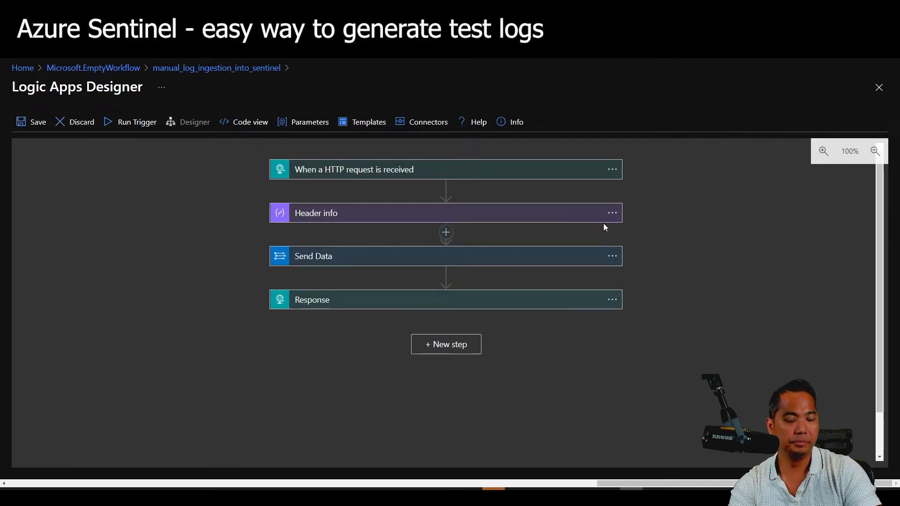
Delete the Header info step from the workflow.
left_click(612, 213)
left_click(677, 342)
left_click(470, 313)
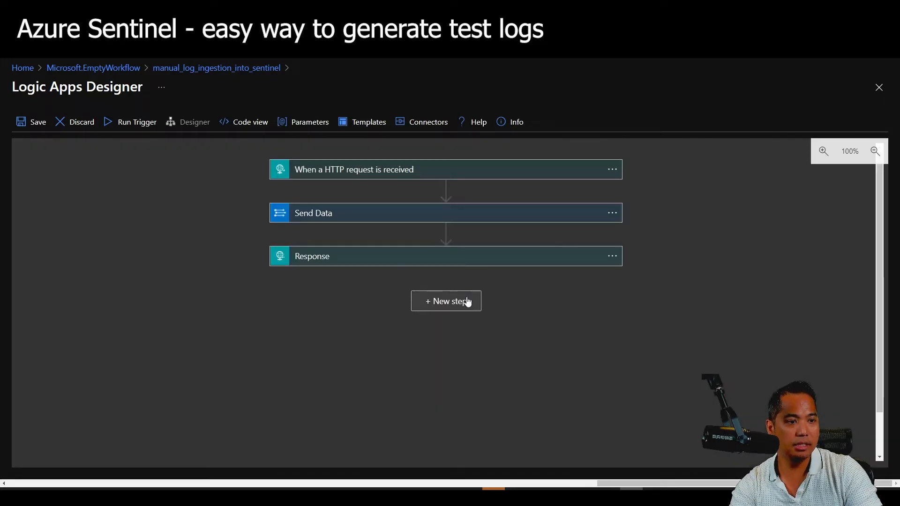
Insert a new action right after the HTTP trigger and search operations for 'parse json'.
left_click(446, 190)
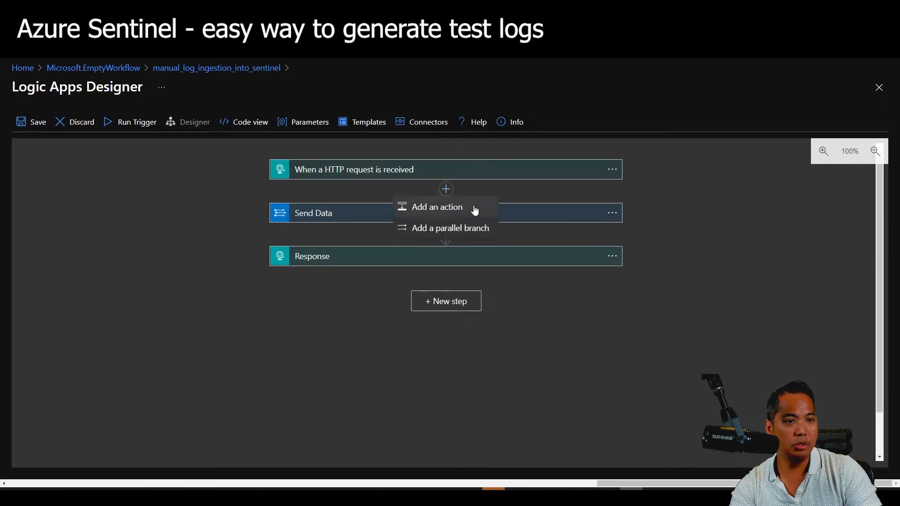
left_click(475, 209)
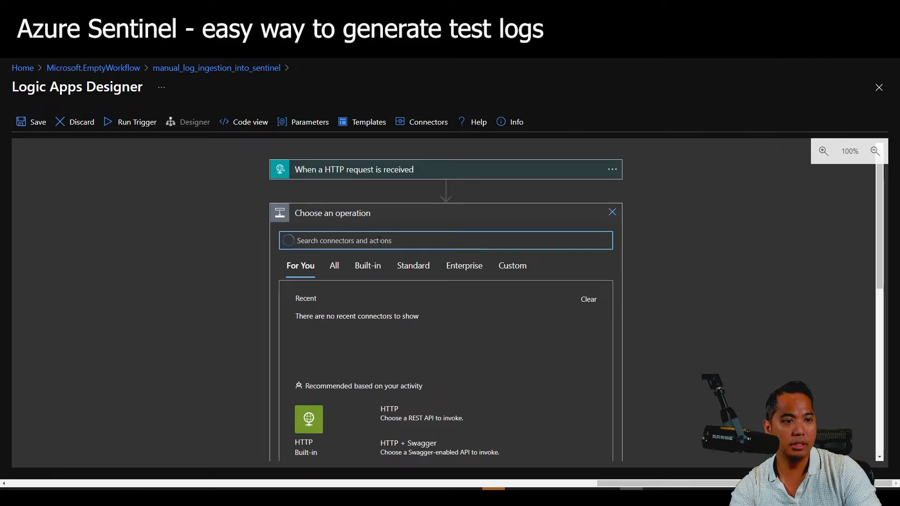
type("parse")
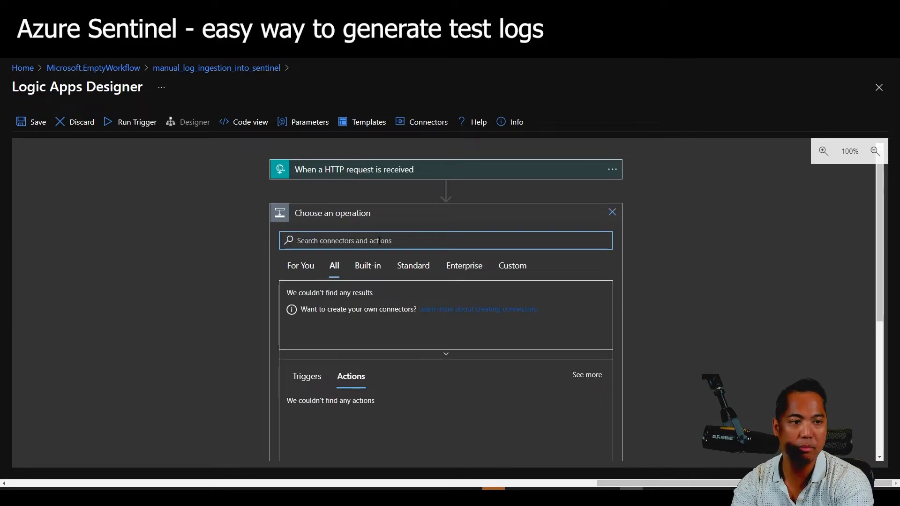
type(" json")
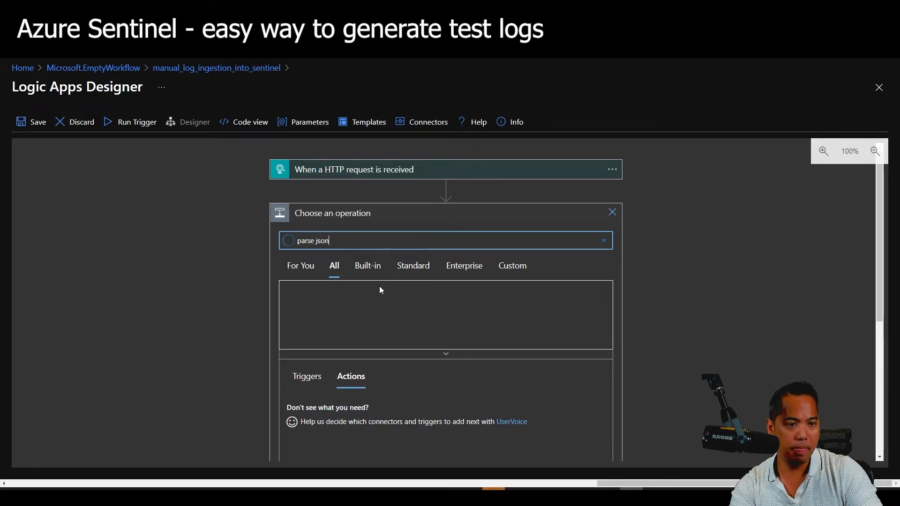
Add a Data Operations Parse JSON action whose Content is the request's Headers.
left_click(304, 307)
scroll(444, 331, "down", 3)
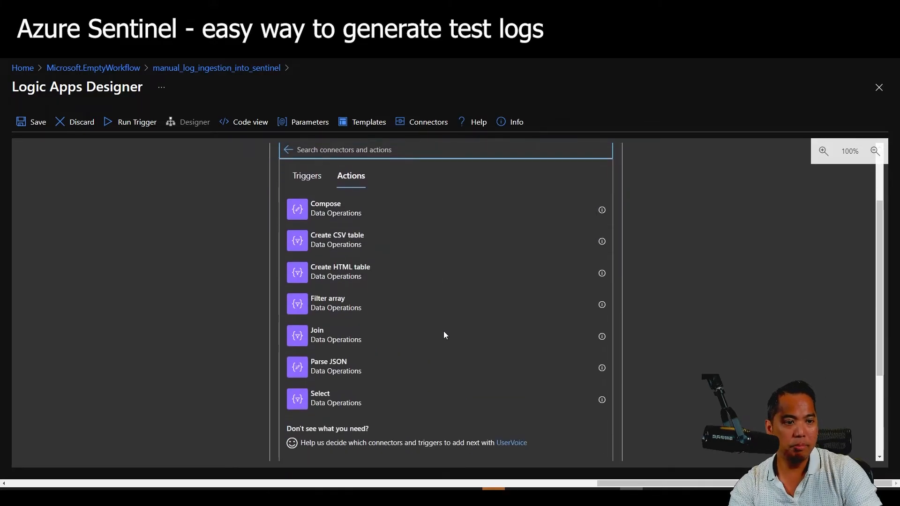
left_click(414, 317)
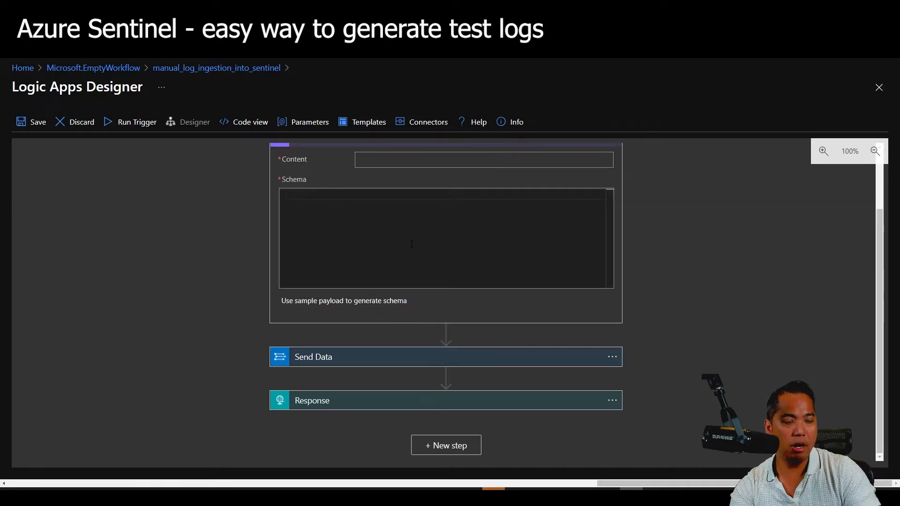
scroll(422, 262, "up", 2)
scroll(428, 223, "up", 1)
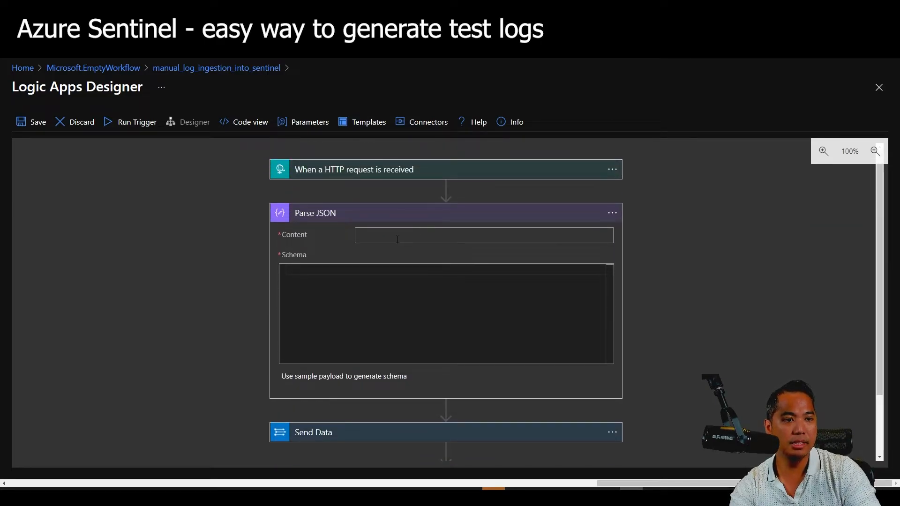
left_click(405, 236)
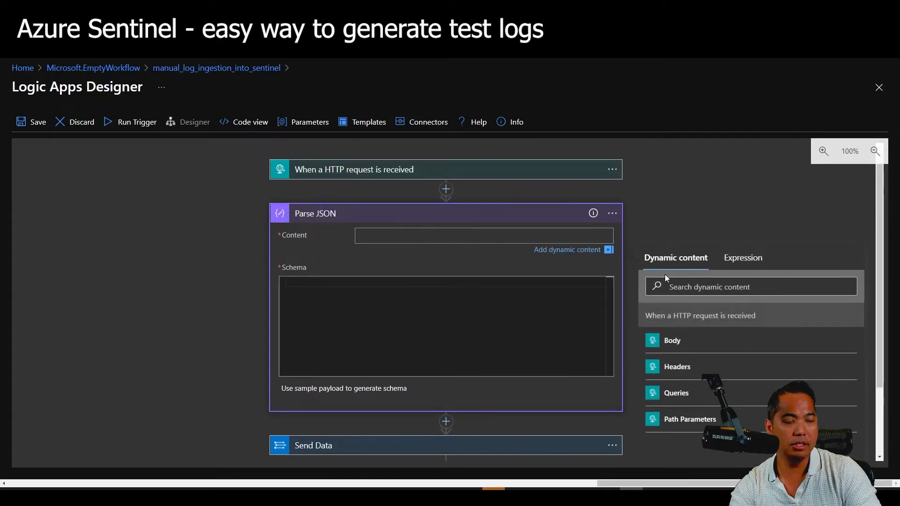
left_click(712, 368)
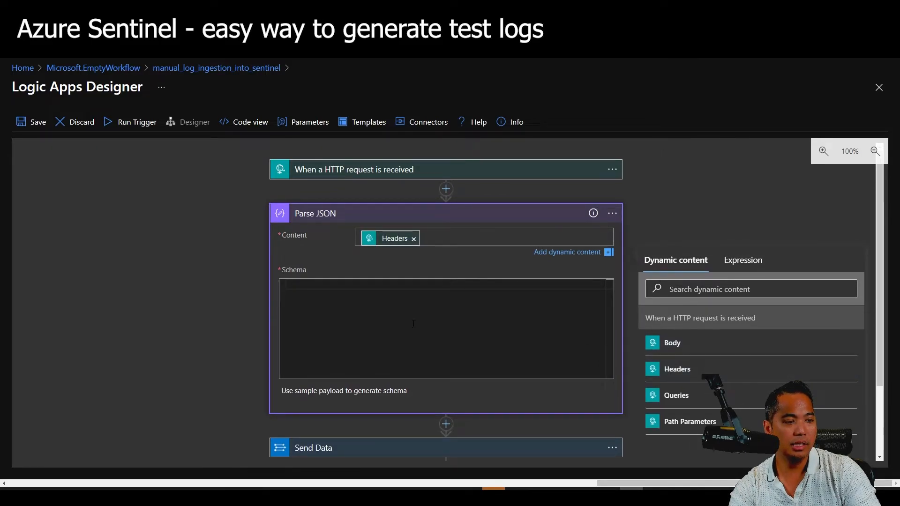
left_click(262, 137)
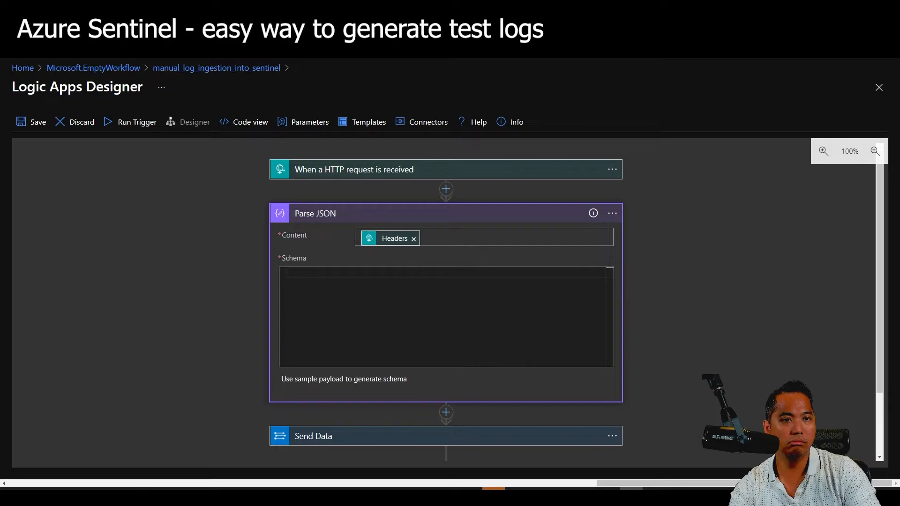
right_click(187, 70)
In a new tab, open the latest failed run and show the HTTP trigger's raw outputs.
left_click(214, 74)
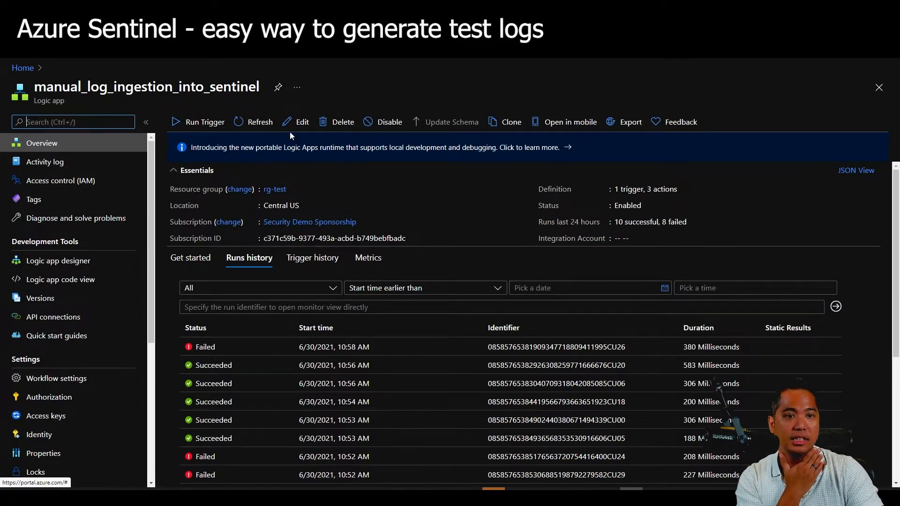
left_click(251, 349)
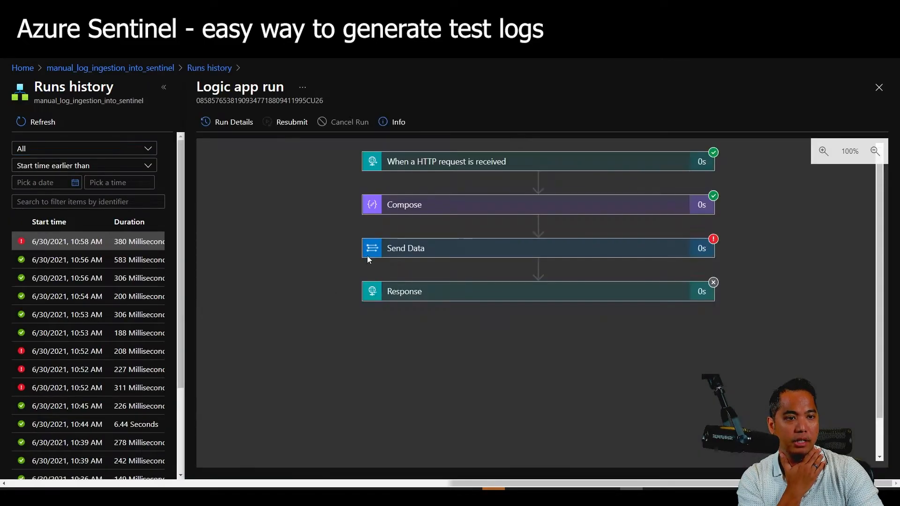
left_click(492, 163)
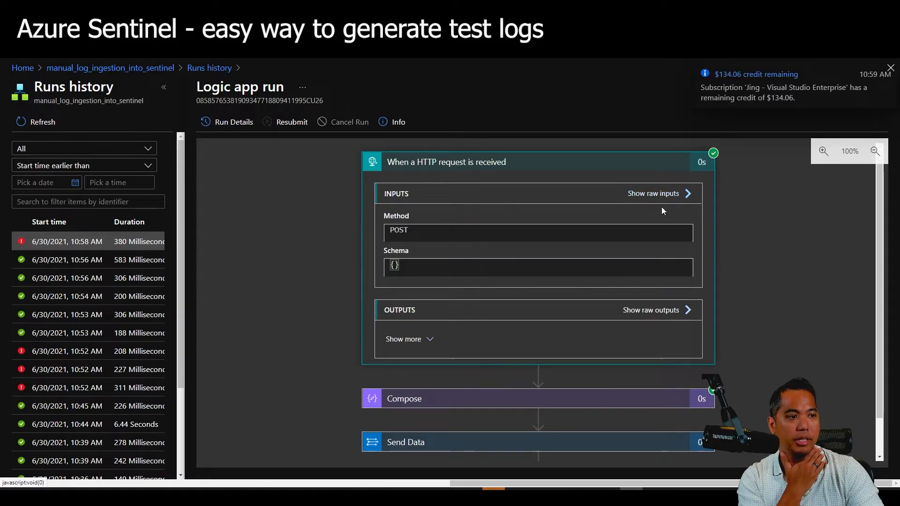
left_click(653, 310)
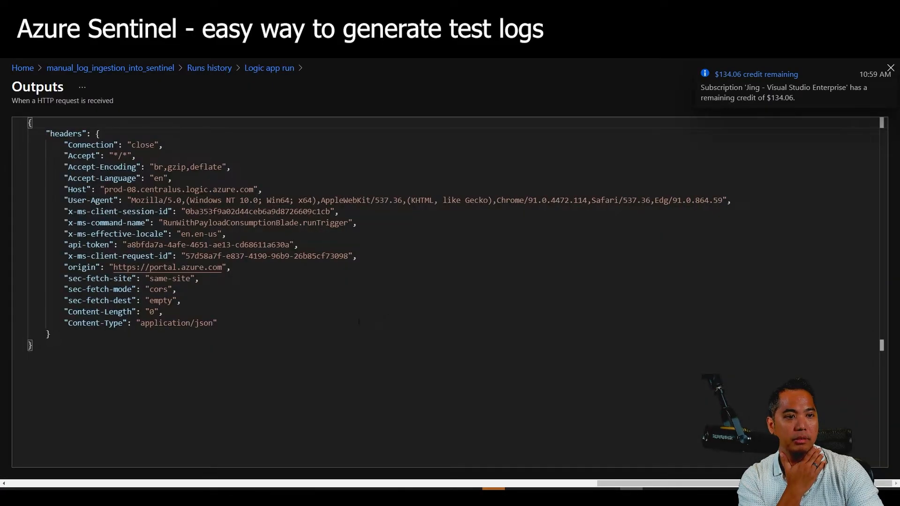
Select the whole headers JSON object in the raw outputs.
left_click(92, 133)
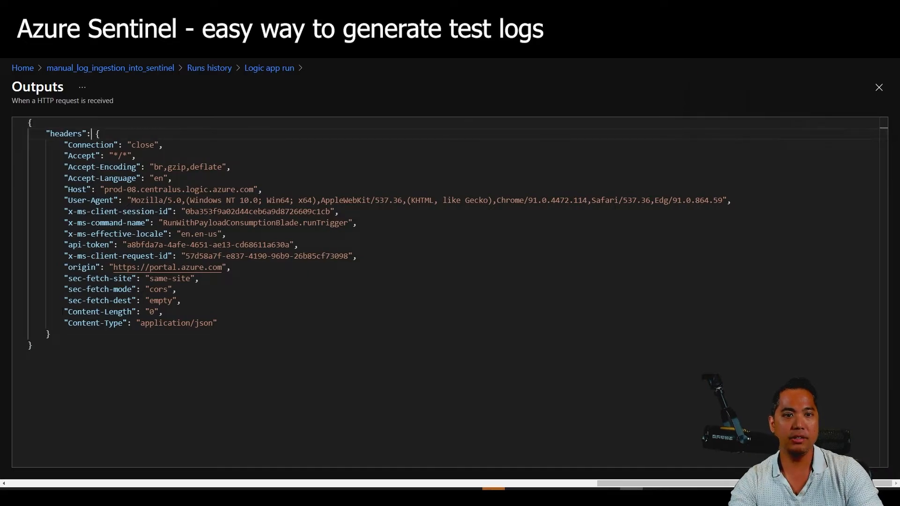
left_click_drag(51, 334, 6, 128)
left_click(133, 212)
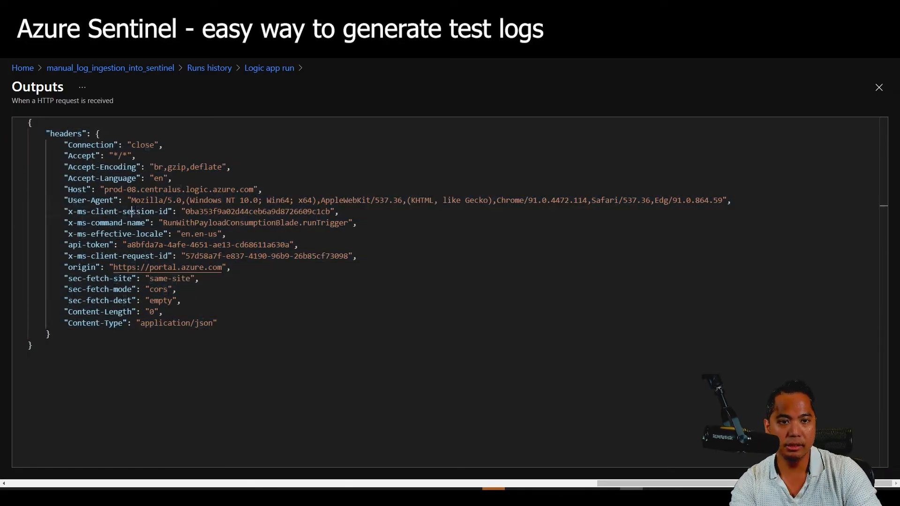
left_click_drag(51, 333, 20, 136)
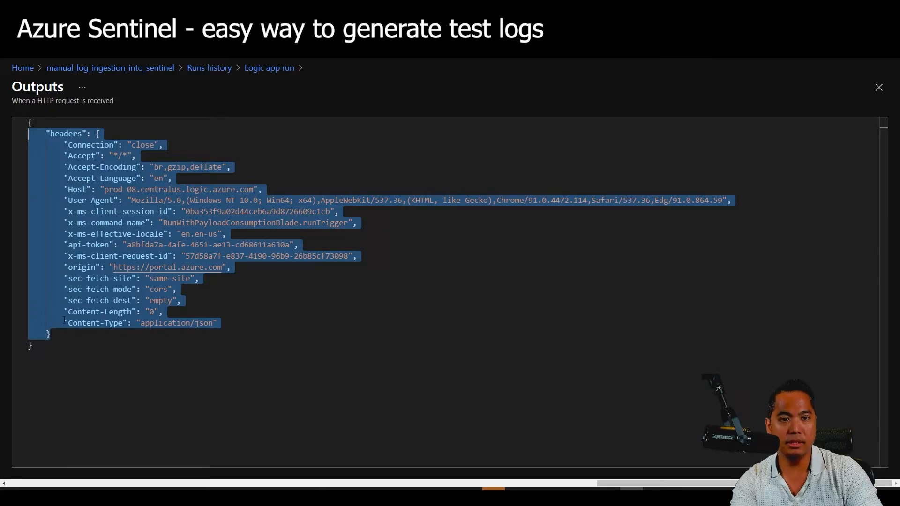
left_click(65, 350)
left_click_drag(65, 349, 25, 119)
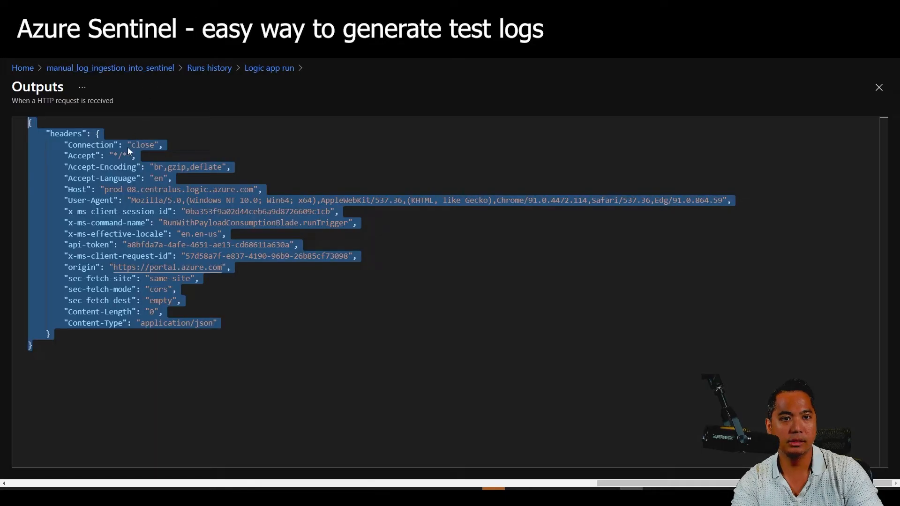
left_click_drag(97, 133, 56, 333)
left_click(97, 134)
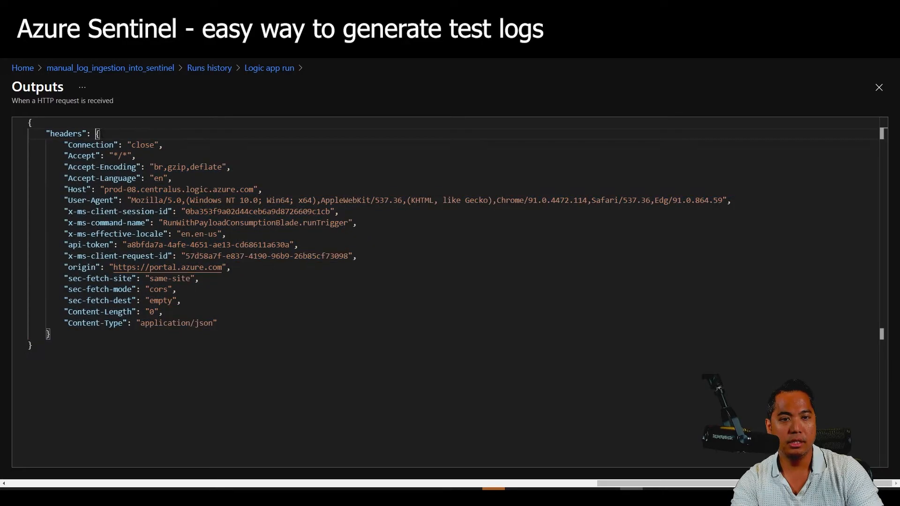
left_click_drag(97, 134, 50, 334)
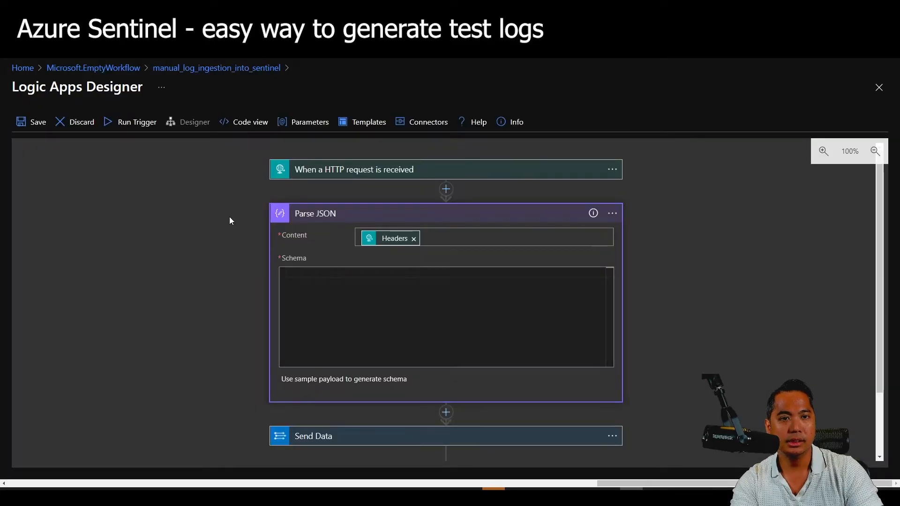
Paste the copied headers JSON into the Parse JSON sample payload dialog.
left_click(374, 312)
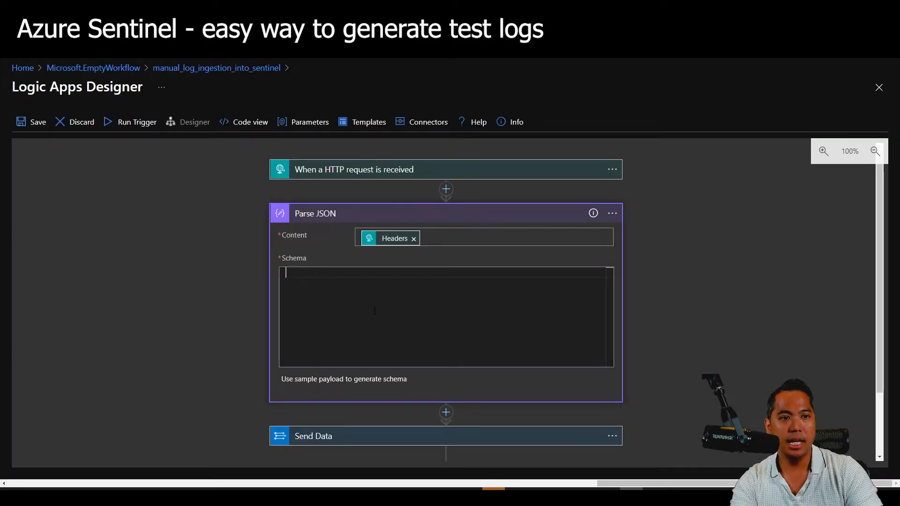
key("ctrl+v")
key("ctrl+z")
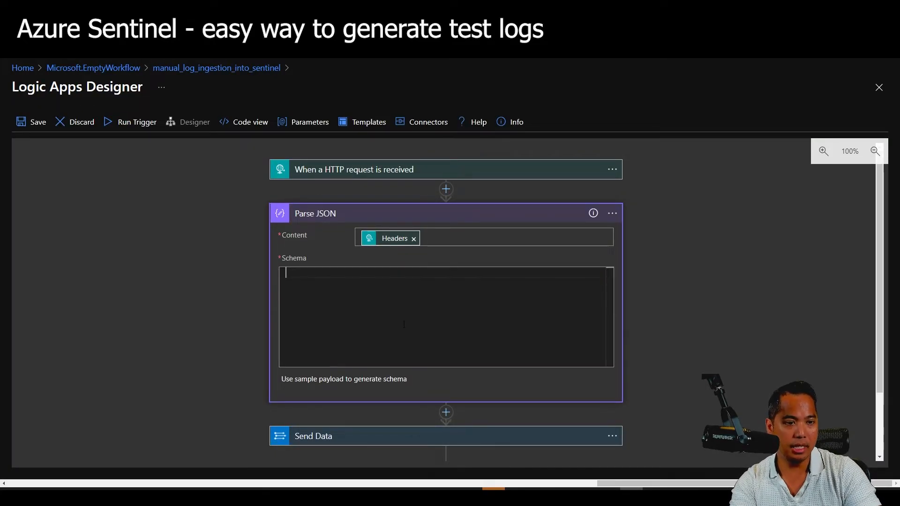
left_click(384, 381)
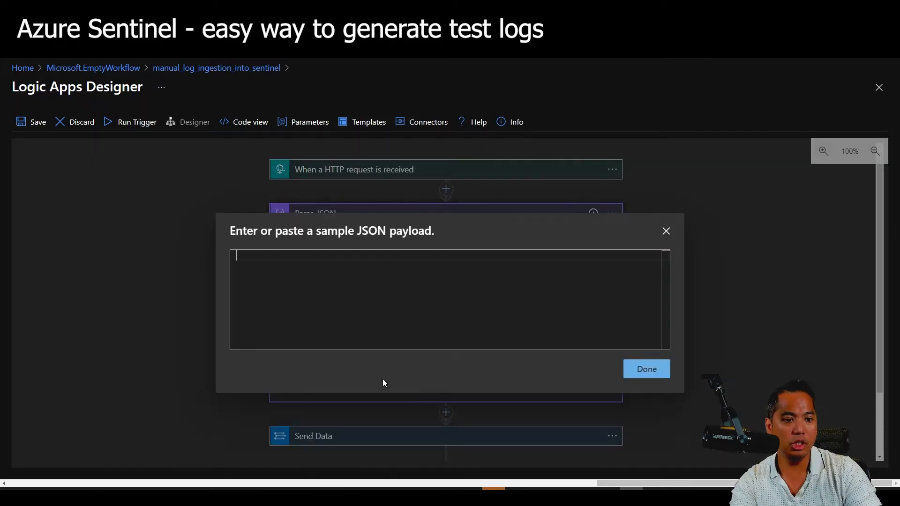
key("ctrl+v")
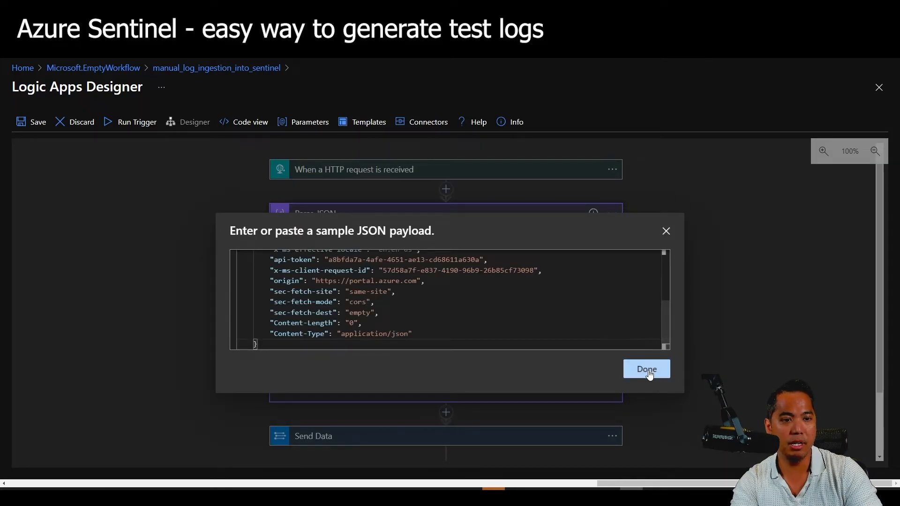
key("ctrl+Home")
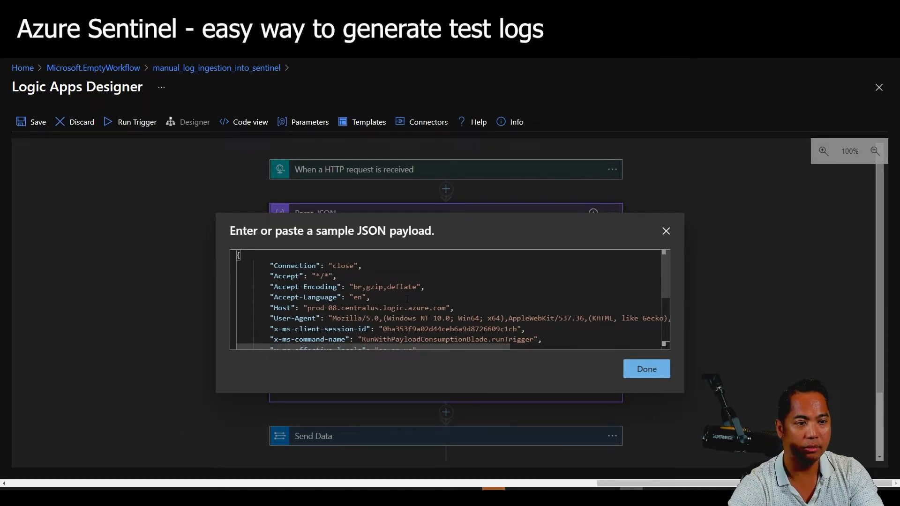
Delete the unneeded header lines at the top of the sample payload.
scroll(406, 299, "down", 2)
left_click(428, 282)
scroll(429, 283, "up", 2)
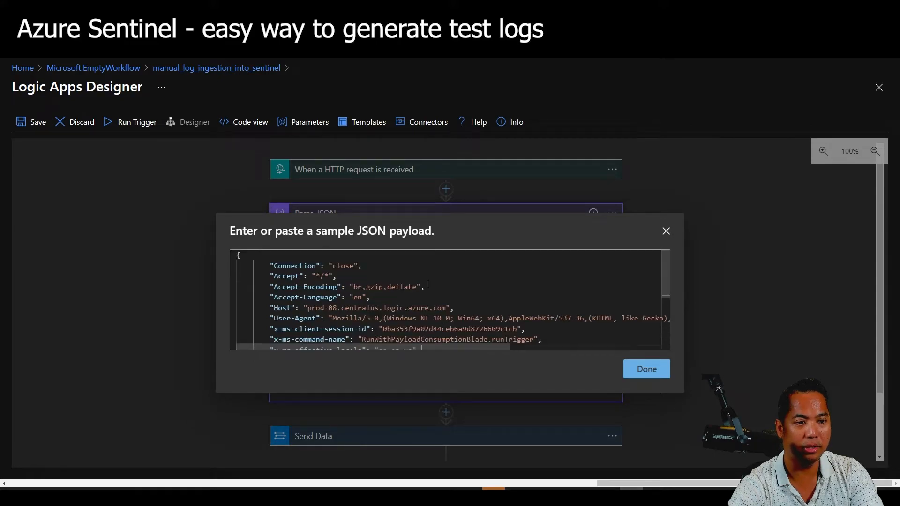
left_click(248, 266, "shift")
key("BackSpace")
key("BackSpace")
key("BackSpace")
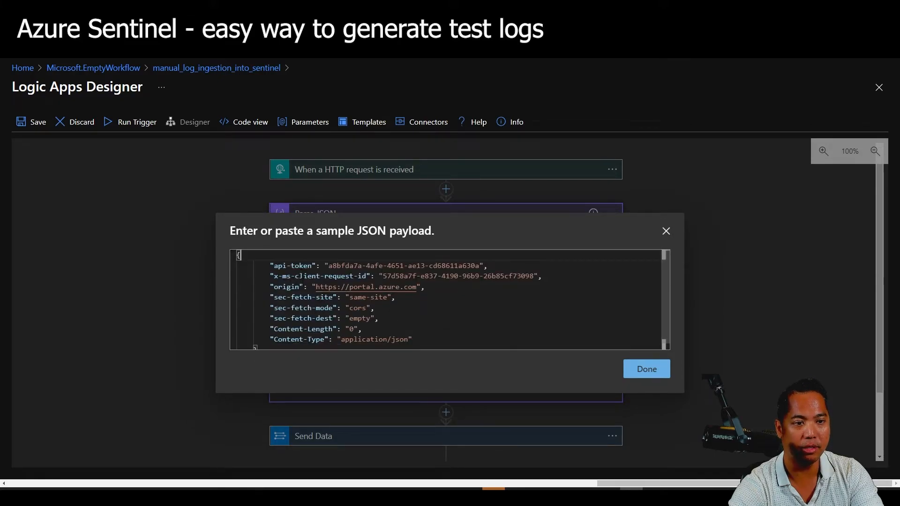
Delete the header lines between api-token and Content-Type.
left_click_drag(416, 339, 240, 302)
left_click(394, 326)
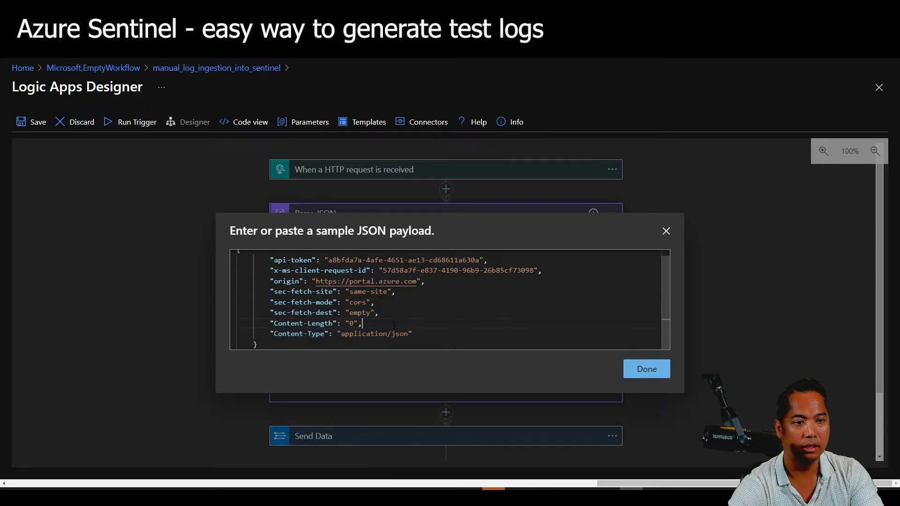
left_click_drag(420, 334, 230, 314)
left_click_drag(215, 284, 210, 270)
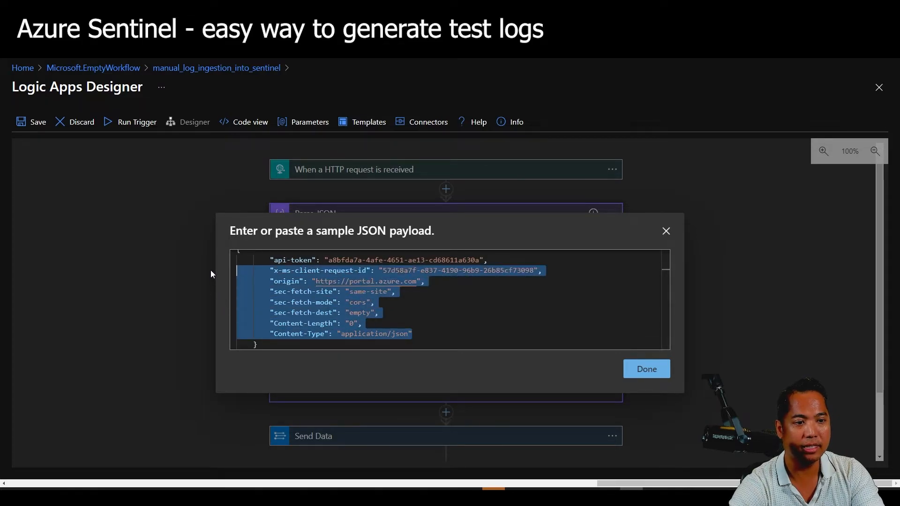
left_click(357, 303)
left_click_drag(362, 323, 269, 303)
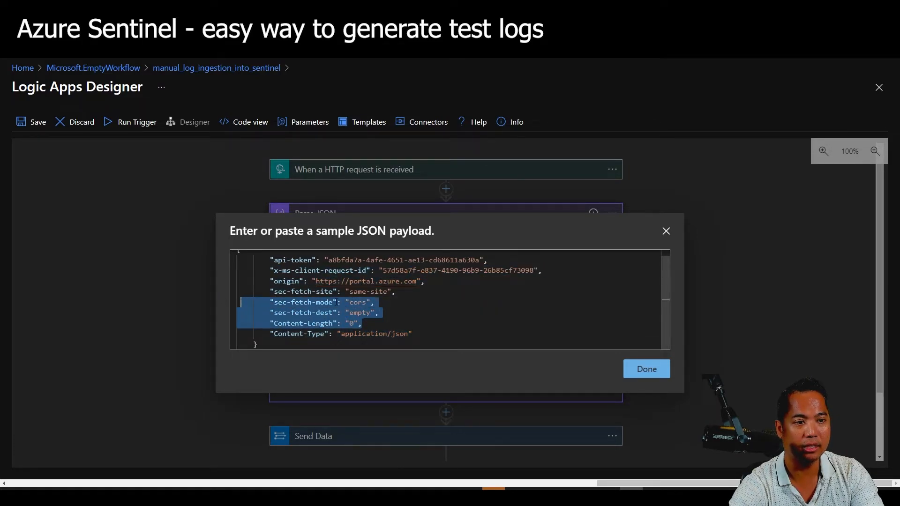
left_click(339, 303)
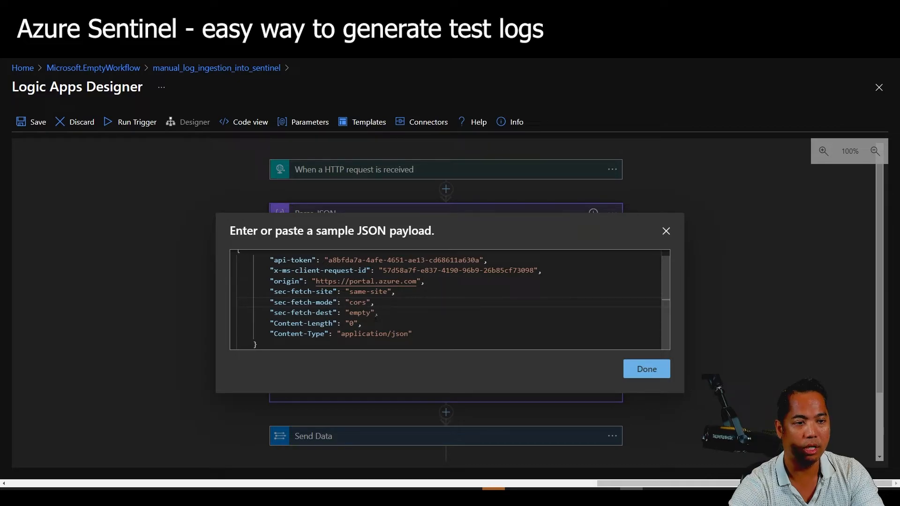
left_click_drag(362, 324, 214, 270)
key("BackSpace")
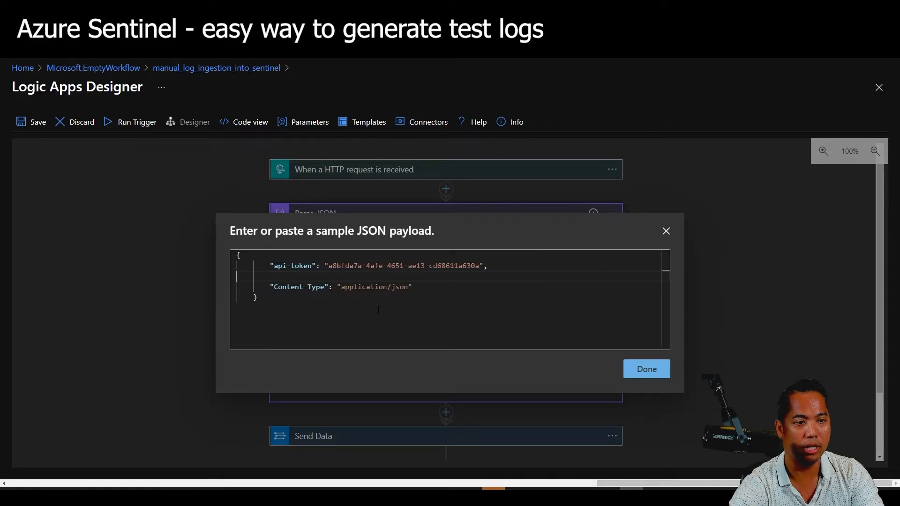
Remove the Content-Type line, realign the closing brace, and generate the schema.
left_click_drag(421, 288, 221, 282)
key("BackSpace")
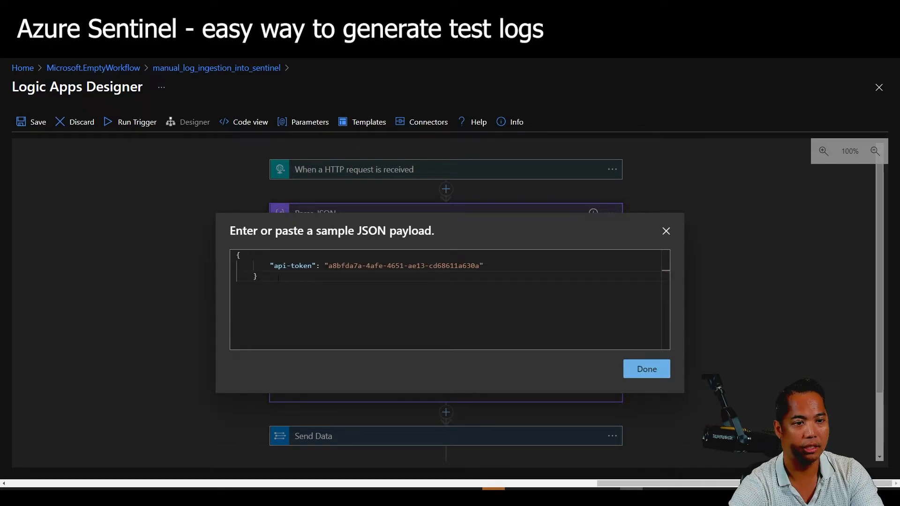
key("BackSpace")
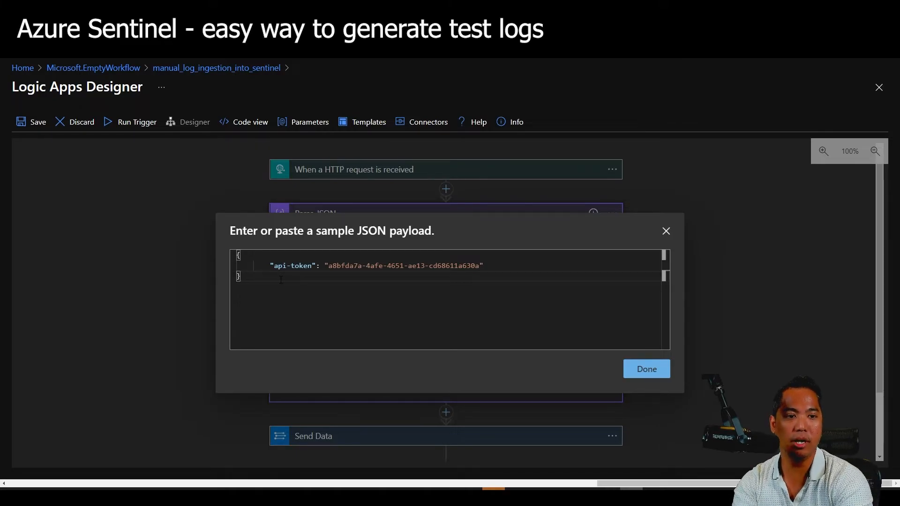
left_click(642, 369)
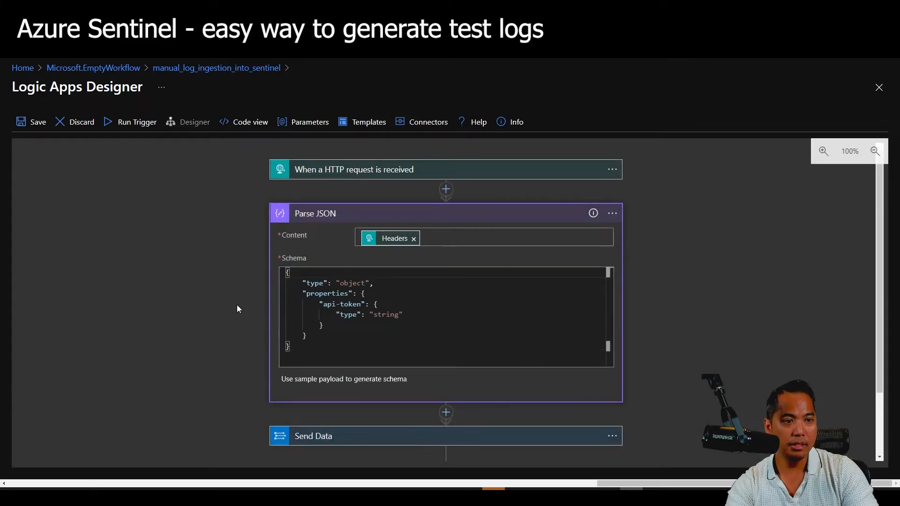
Save the logic app, then rename the Parse JSON step to 'API Token'.
left_click(28, 122)
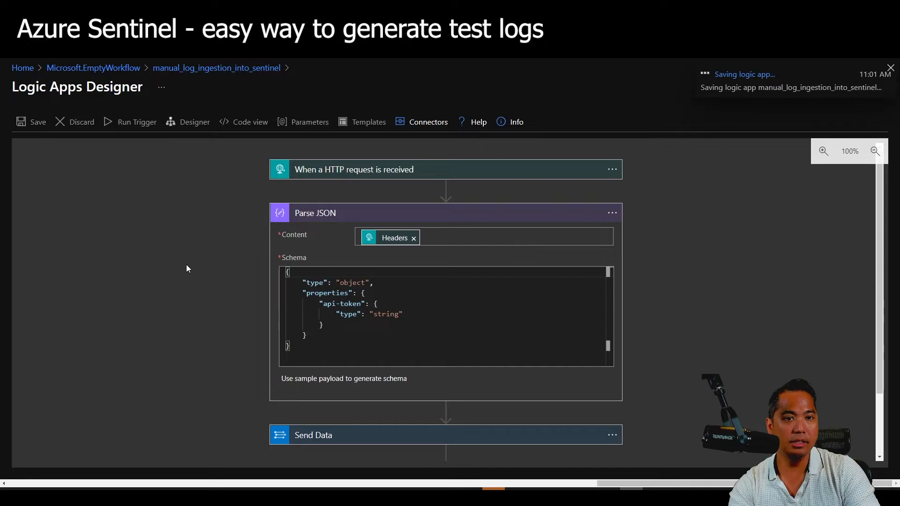
left_click(345, 212)
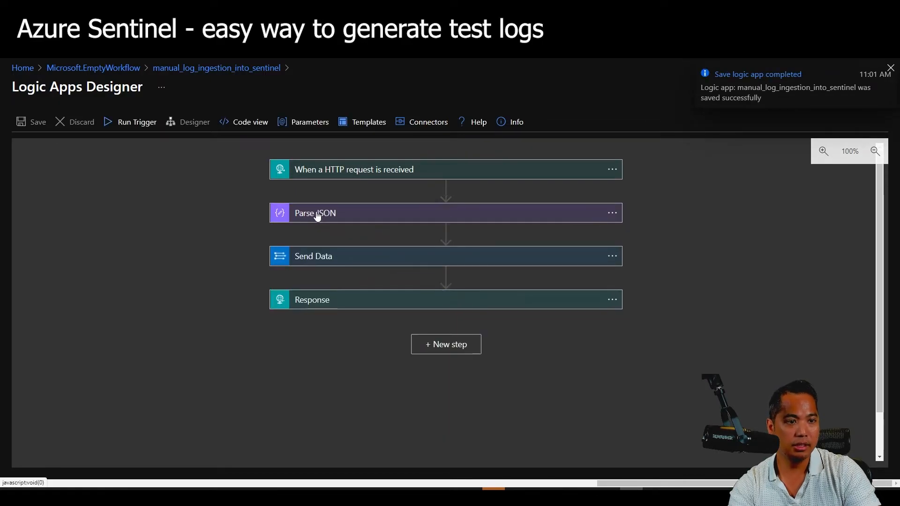
left_click(612, 214)
left_click(649, 213)
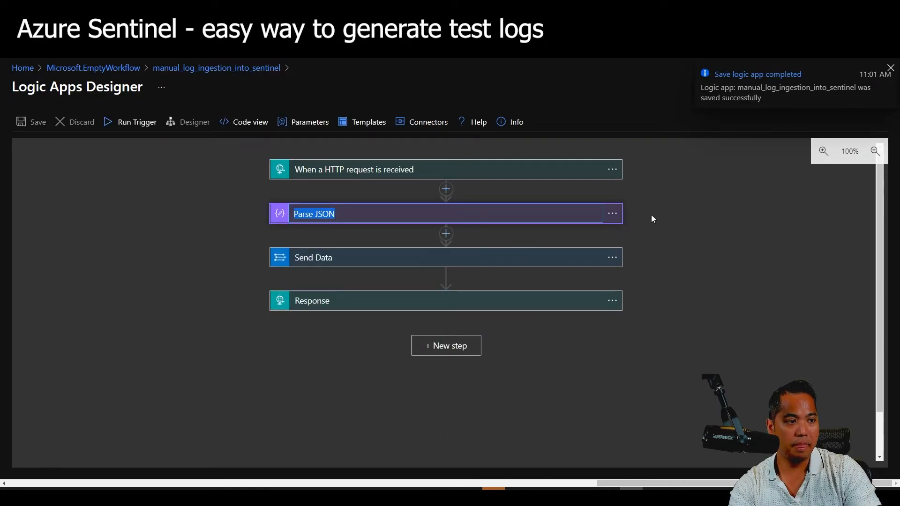
type("API Token")
key("Return")
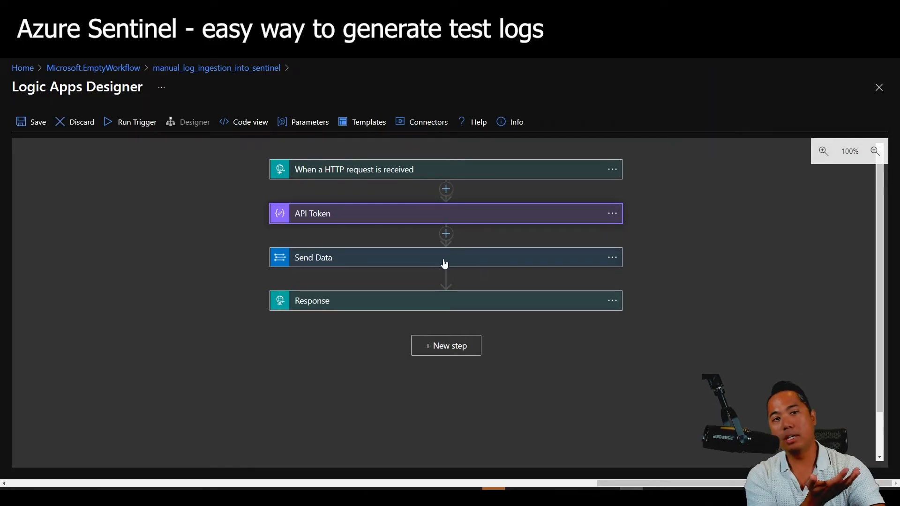
Insert a Control > Condition action between API Token and Send Data.
left_click(359, 259)
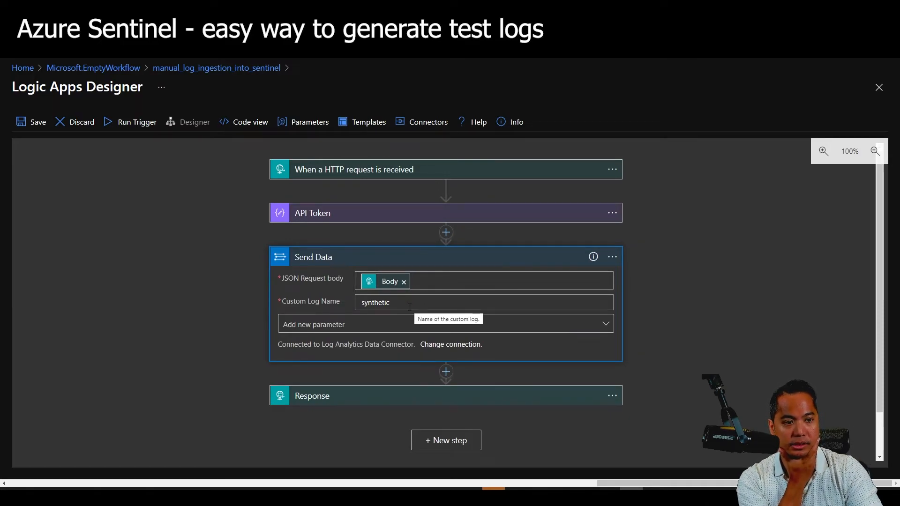
left_click(446, 233)
left_click(452, 252)
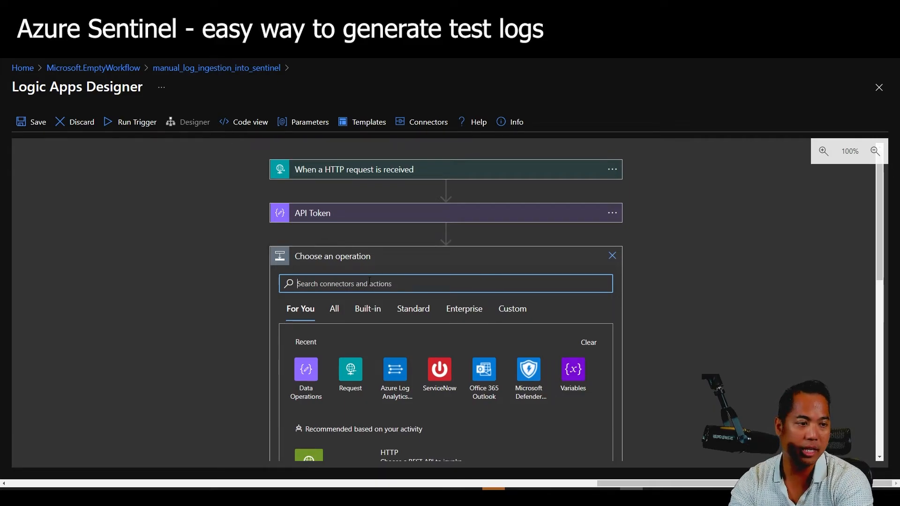
type("condition")
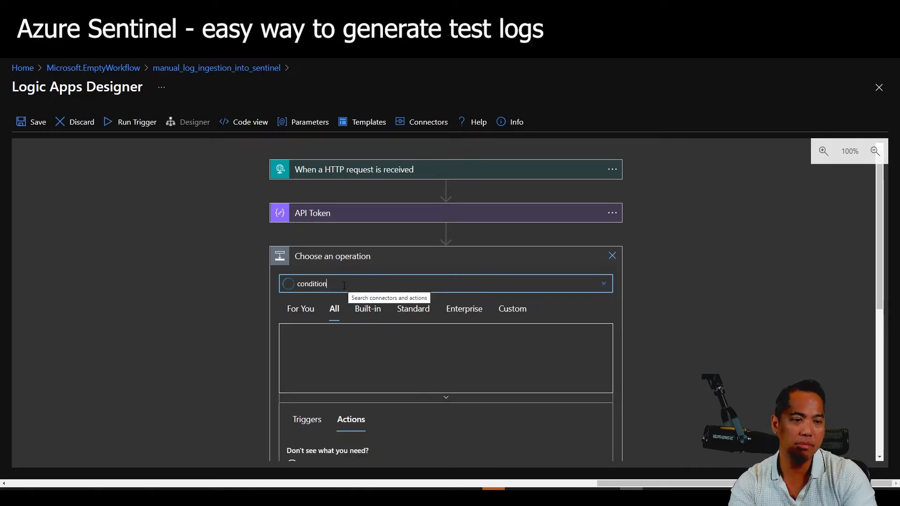
double_click(378, 282)
type("control")
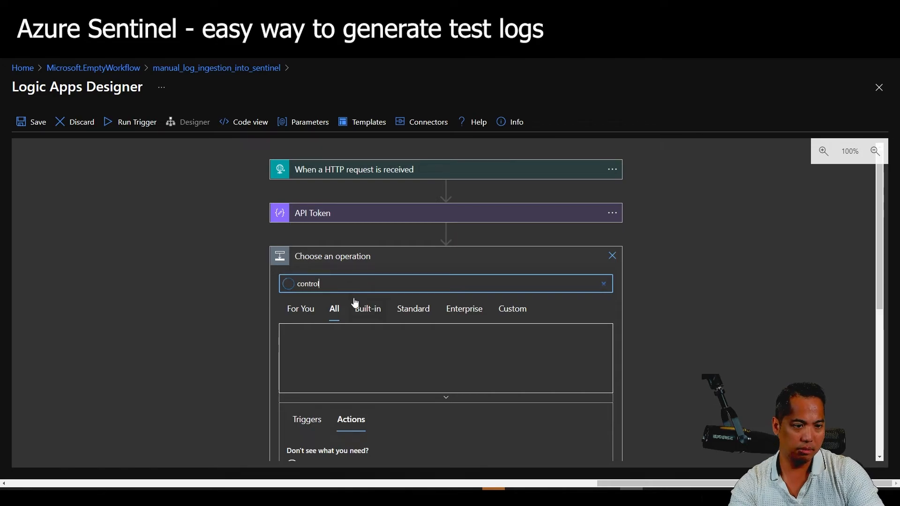
left_click(293, 345)
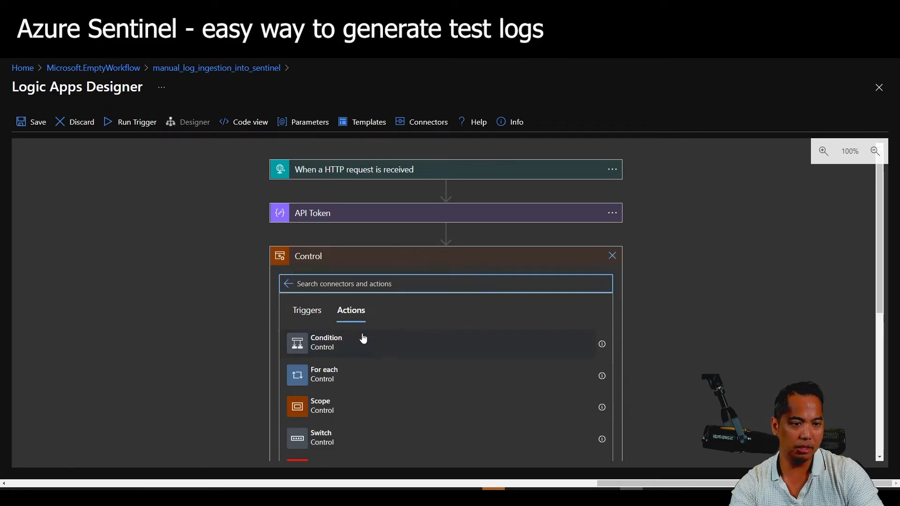
scroll(371, 338, "down", 1)
left_click(402, 308)
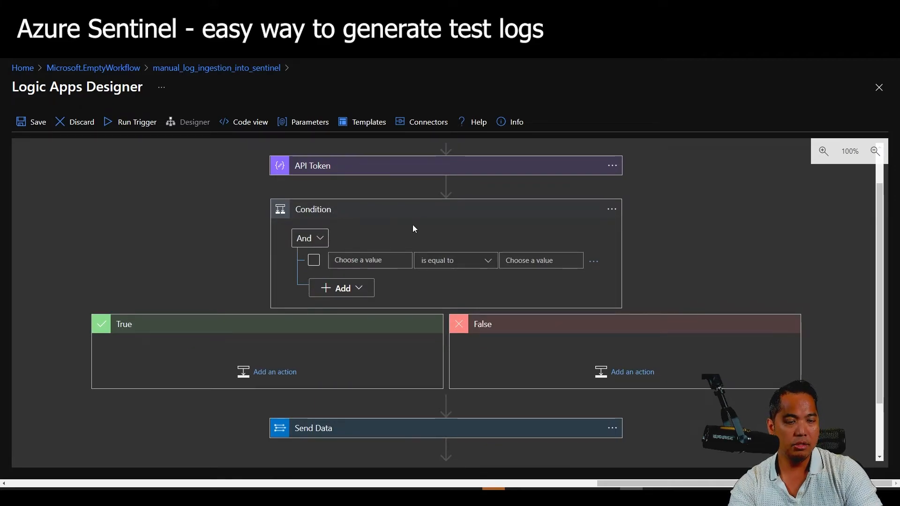
Rename the Condition step to 'Does API Token Match?'.
left_click(613, 209)
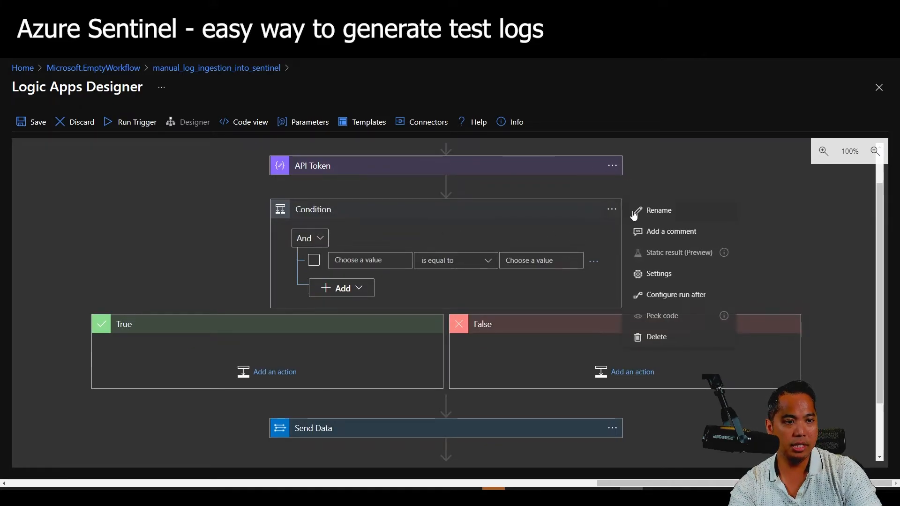
left_click(641, 210)
type("D")
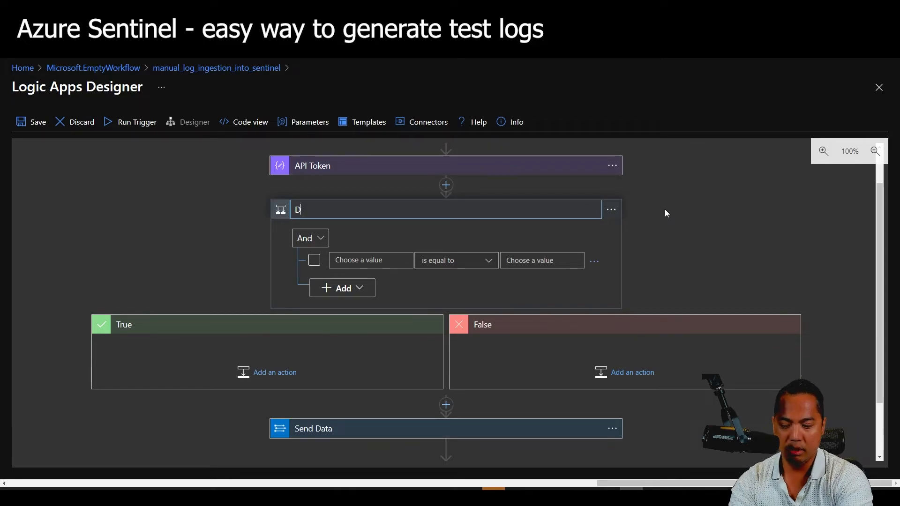
type("oes API Token M")
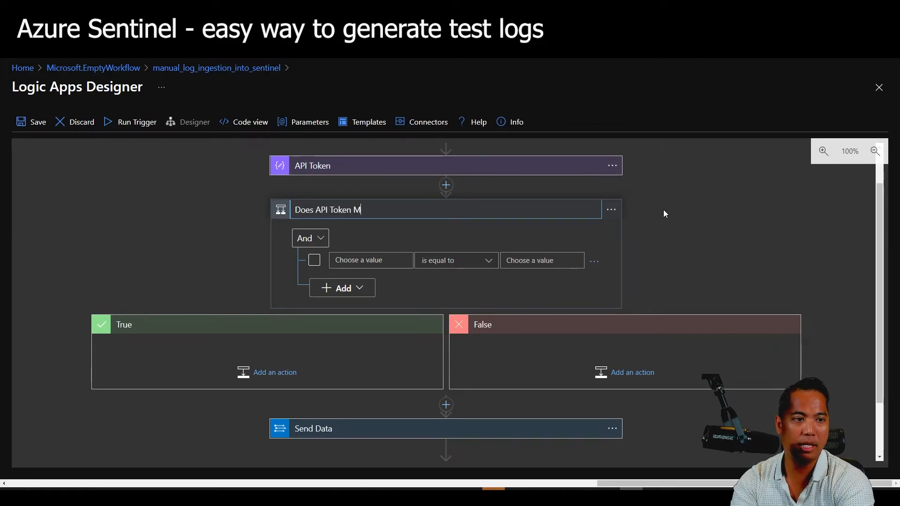
type("atch?")
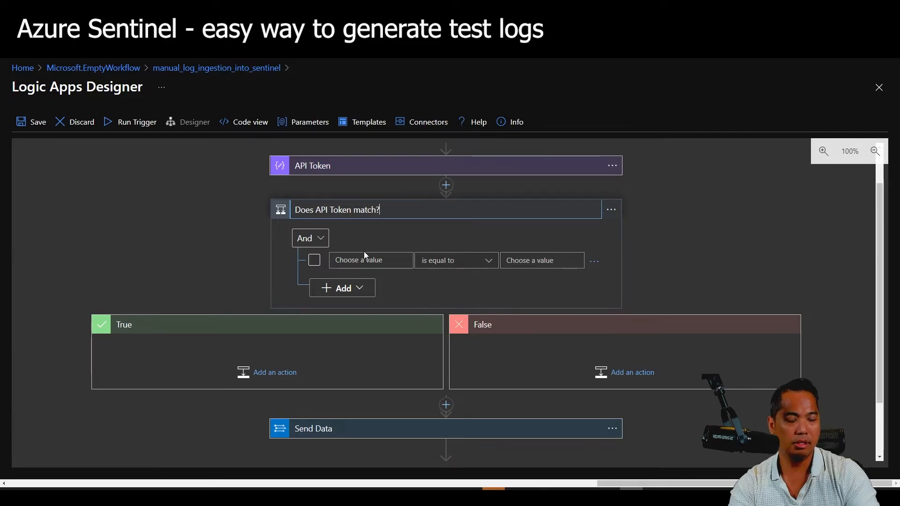
Make the condition check that api-token contains the copied API key, then save.
left_click(365, 259)
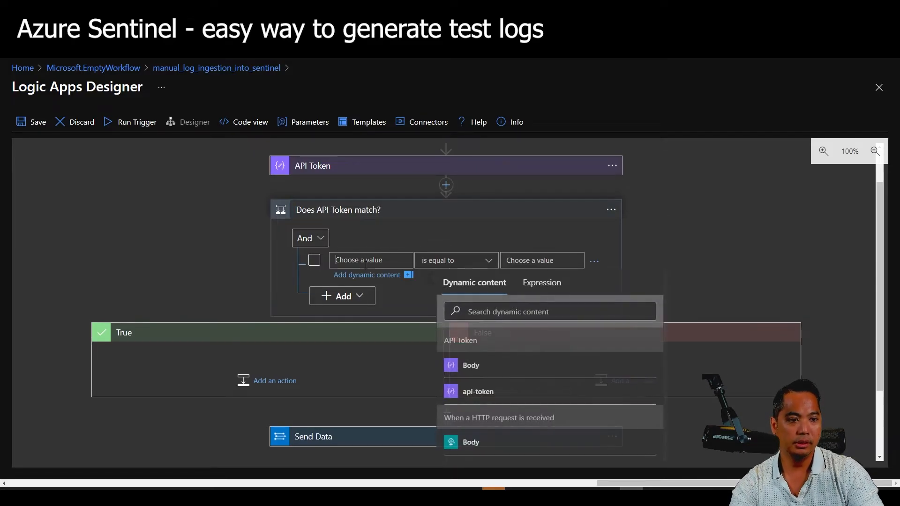
left_click(492, 395)
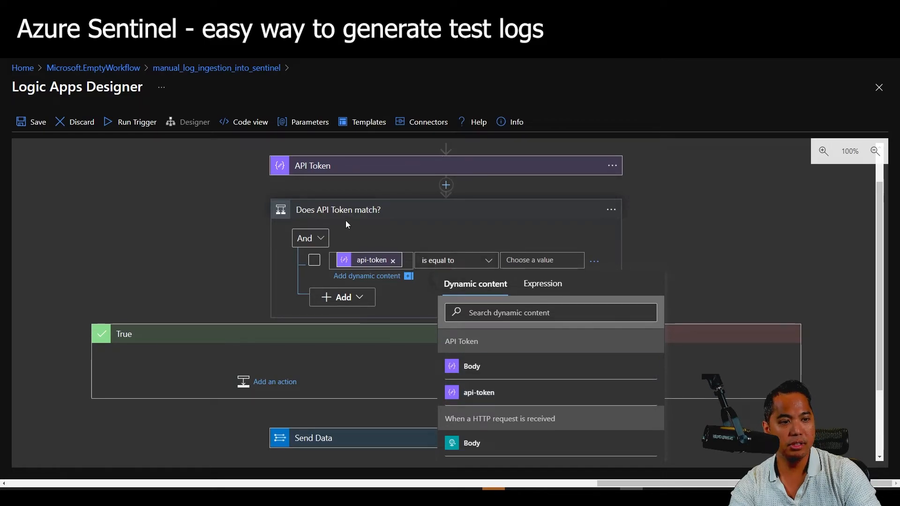
left_click(543, 261)
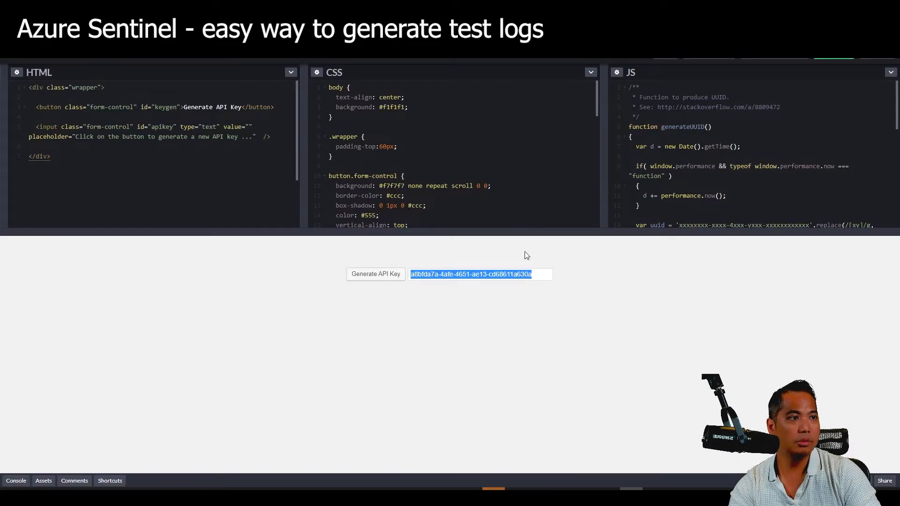
right_click(509, 278)
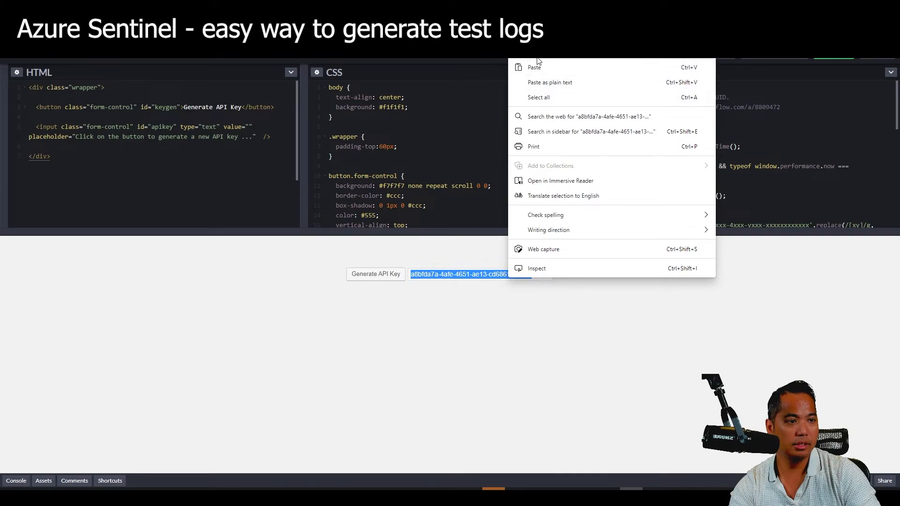
left_click(516, 61)
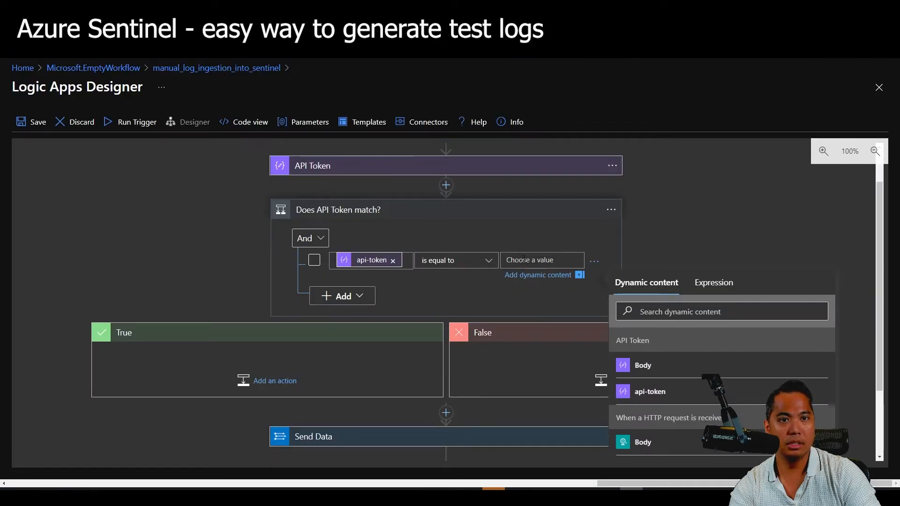
key("ctrl+v")
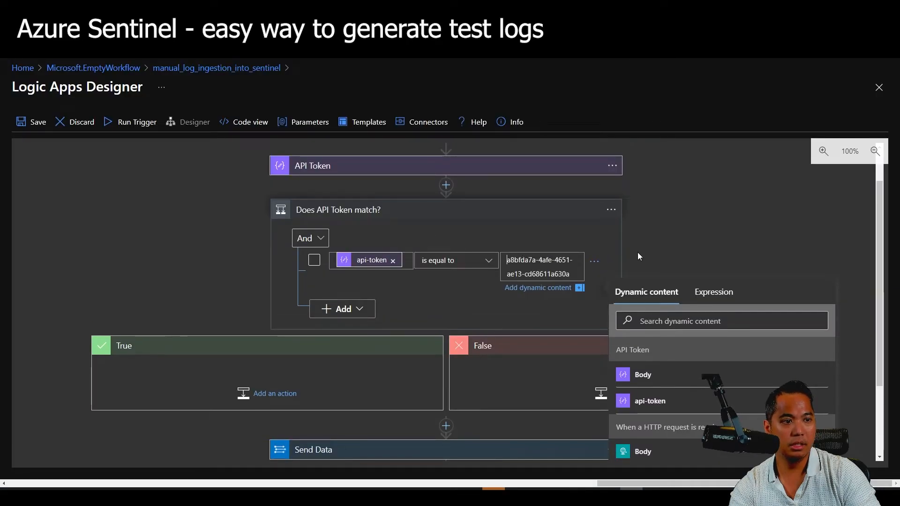
left_click(708, 249)
left_click(34, 123)
left_click(611, 210)
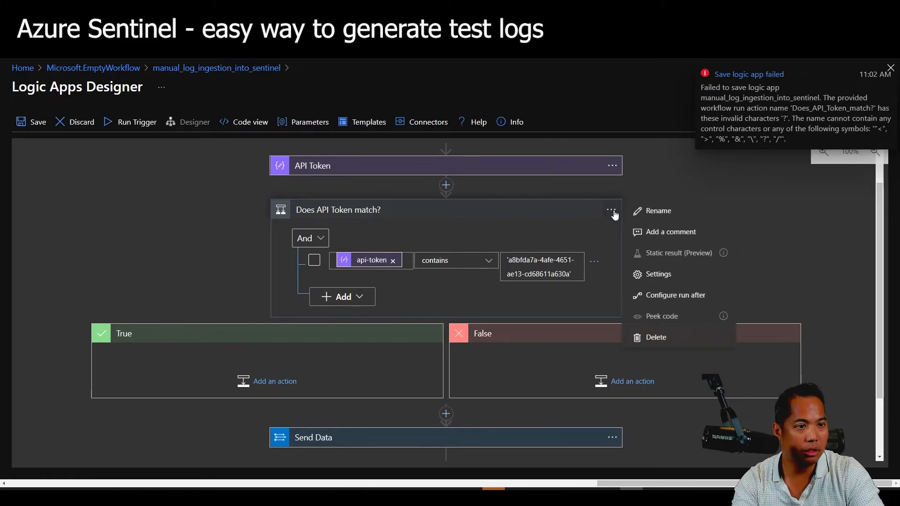
Remove the trailing question mark from the condition's title.
left_click(638, 208)
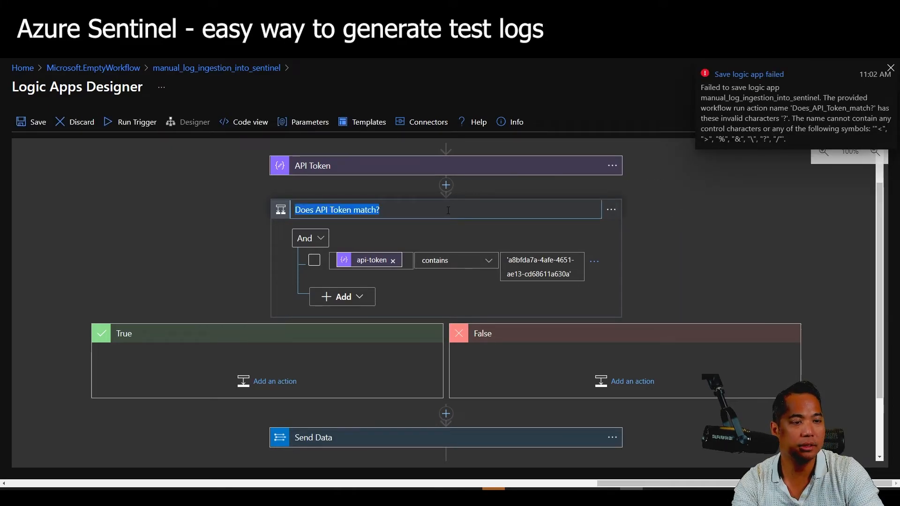
left_click(467, 211)
key("BackSpace")
left_click(718, 224)
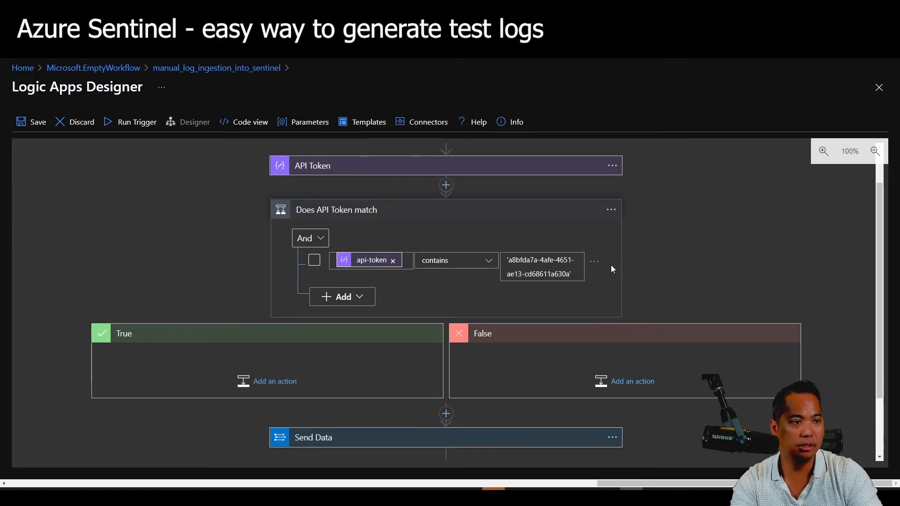
Strip the quotes around the token value and save the logic app.
left_click(508, 263)
key("BackSpace")
left_click(567, 273)
key("Delete")
left_click(193, 207)
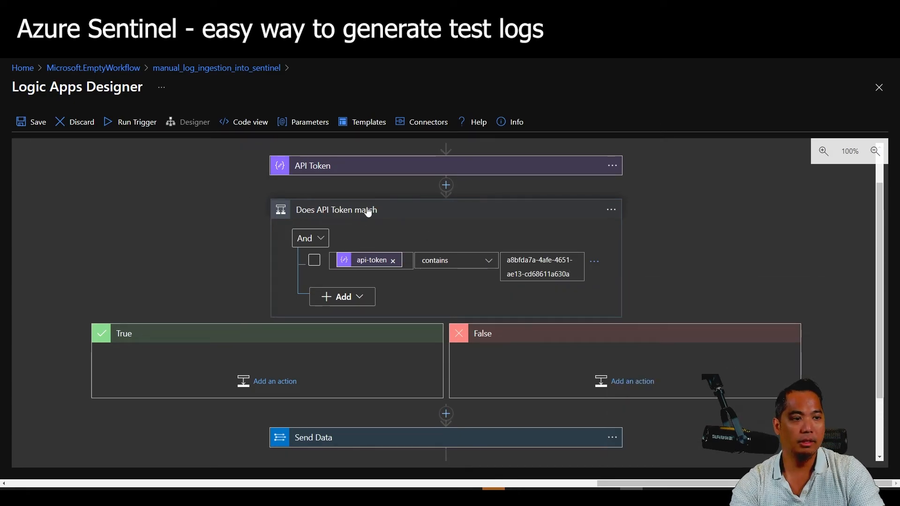
left_click(31, 122)
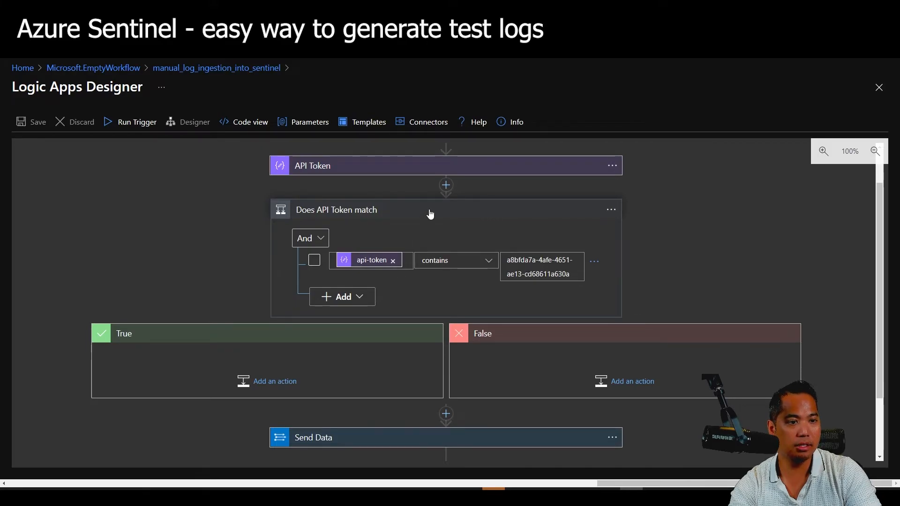
triple_click(536, 272)
left_click(417, 213)
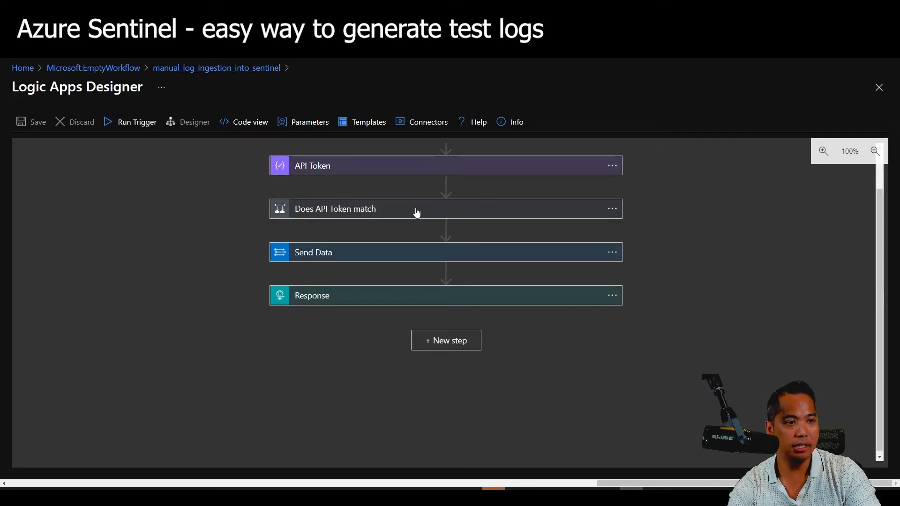
Drag the Send Data step into the condition's True branch.
left_click(416, 213)
scroll(641, 320, "down", 2)
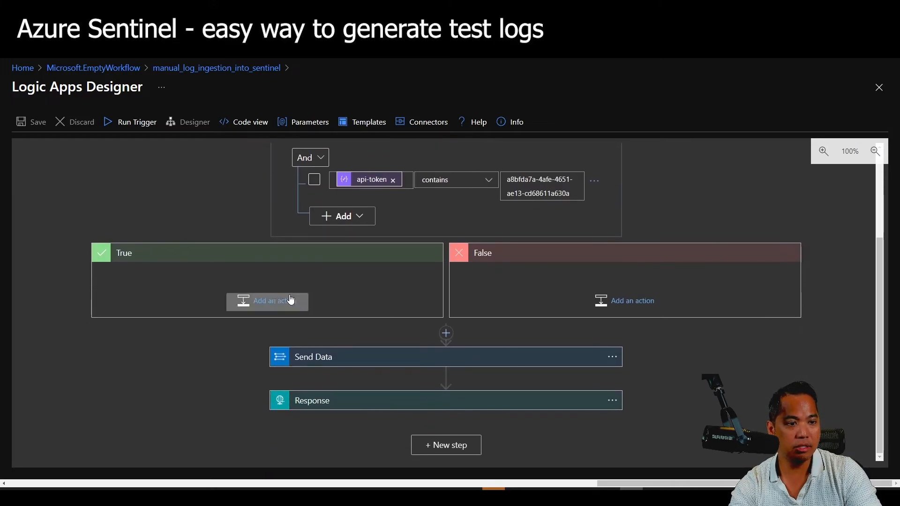
left_click_drag(359, 360, 212, 283)
Delete the standalone Response step and confirm.
left_click_drag(375, 404, 225, 329)
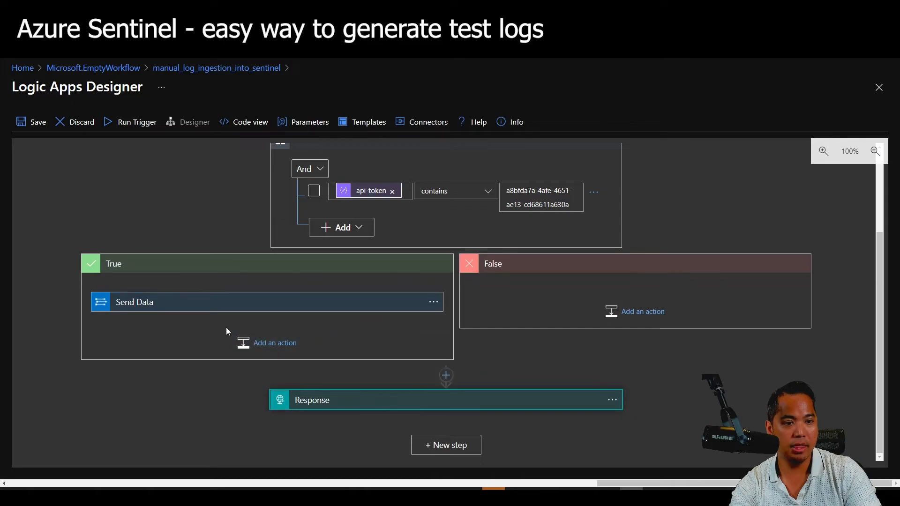
left_click_drag(330, 402, 151, 325)
left_click(316, 405)
key("Delete")
left_click(457, 324)
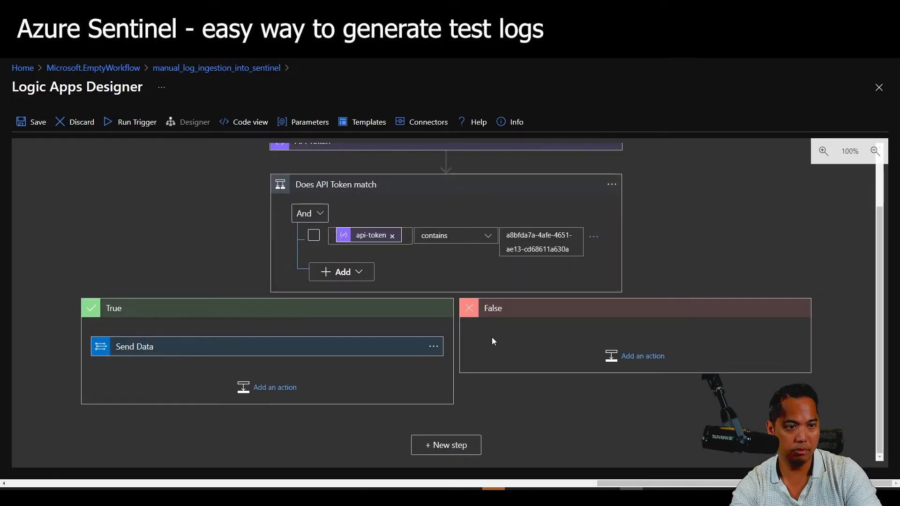
Add a Response with body 'Data was sent to log analytics!!!' after Send Data, then save.
left_click(266, 390)
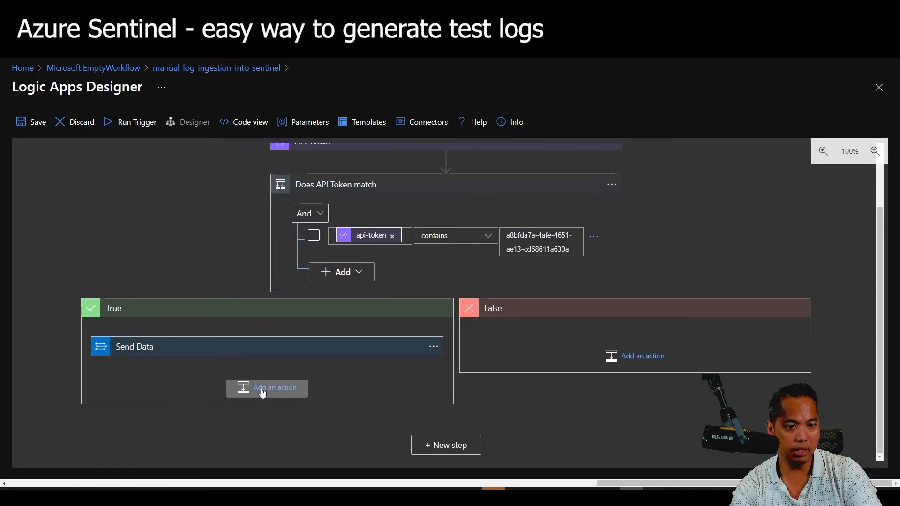
left_click(216, 361)
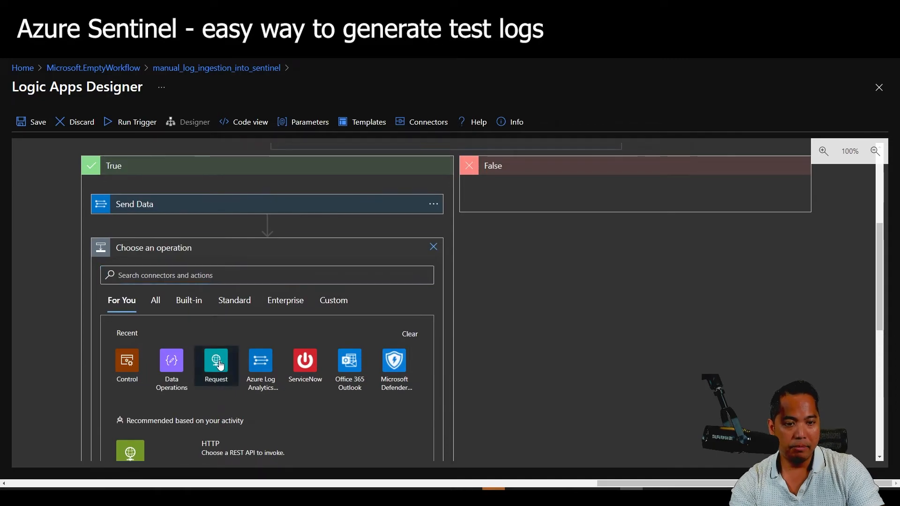
left_click(140, 337)
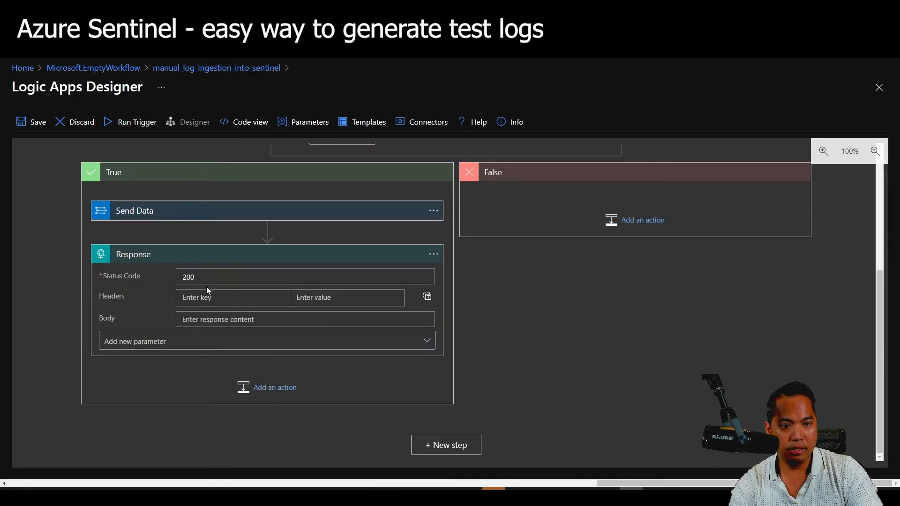
left_click(215, 319)
type("Da")
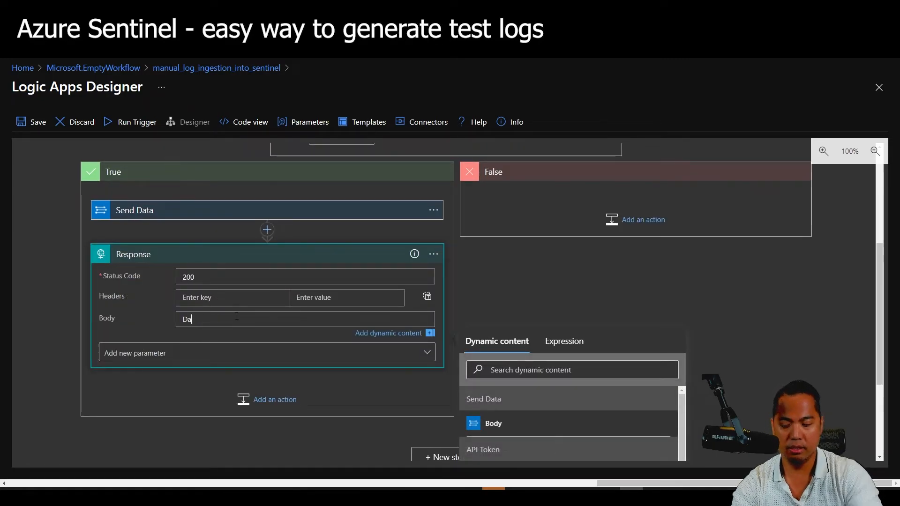
type("ta was sent to log analytics!!!")
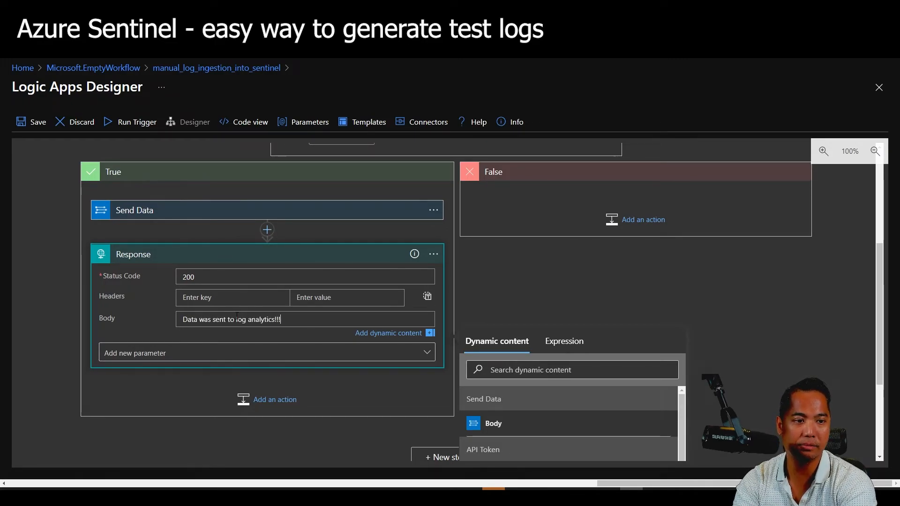
left_click(581, 286)
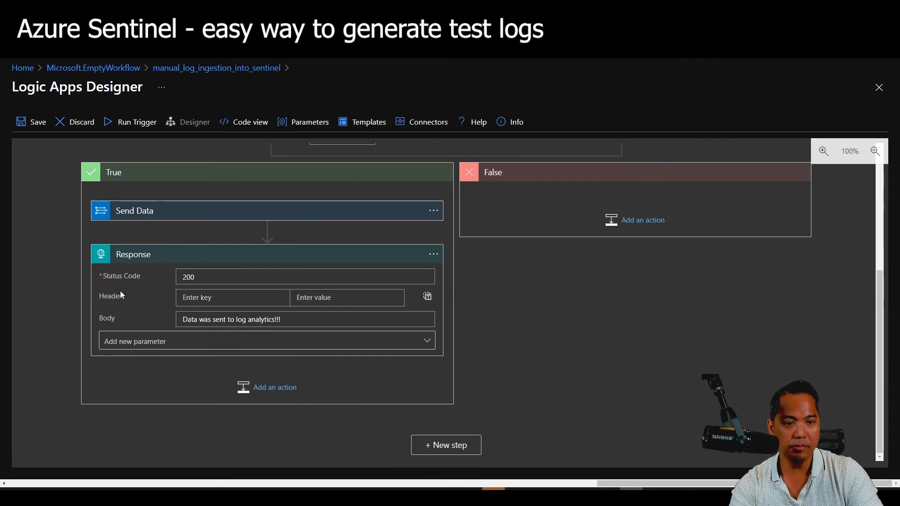
left_click(31, 131)
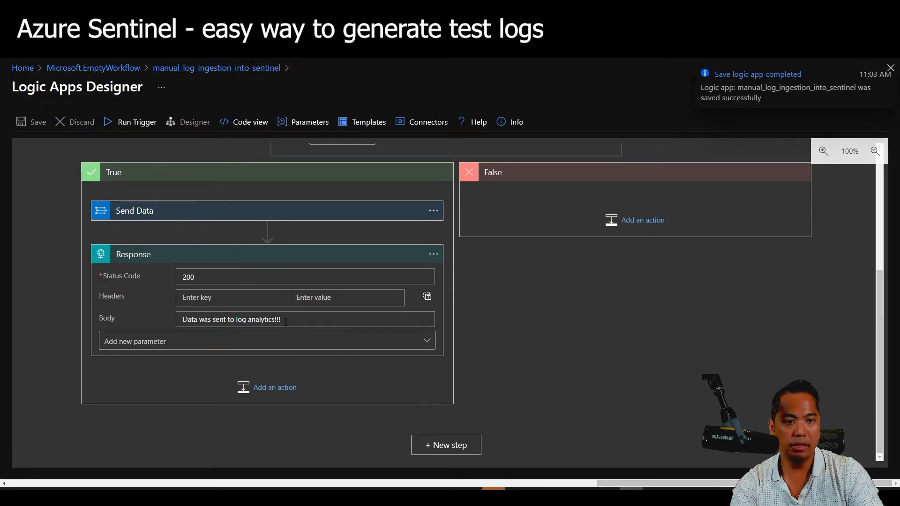
scroll(595, 348, "up", 5)
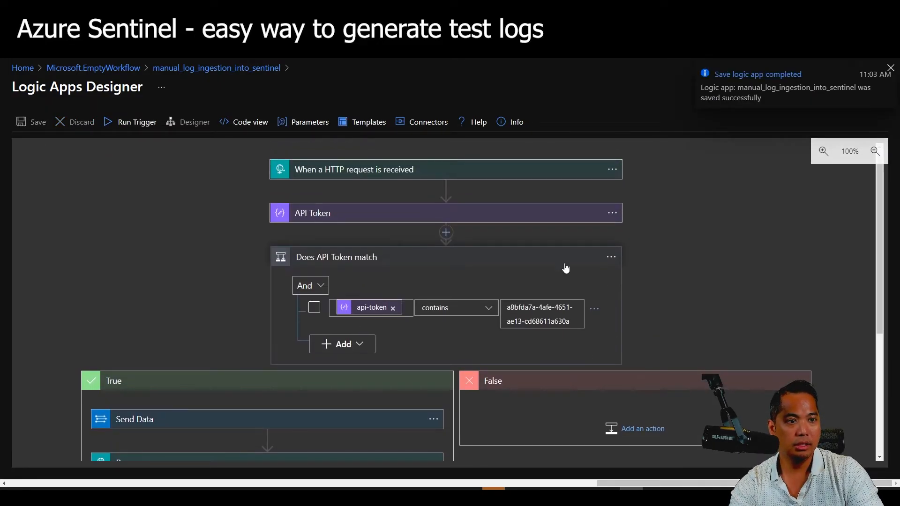
left_click(553, 266)
left_click(492, 259)
scroll(707, 288, "down", 3)
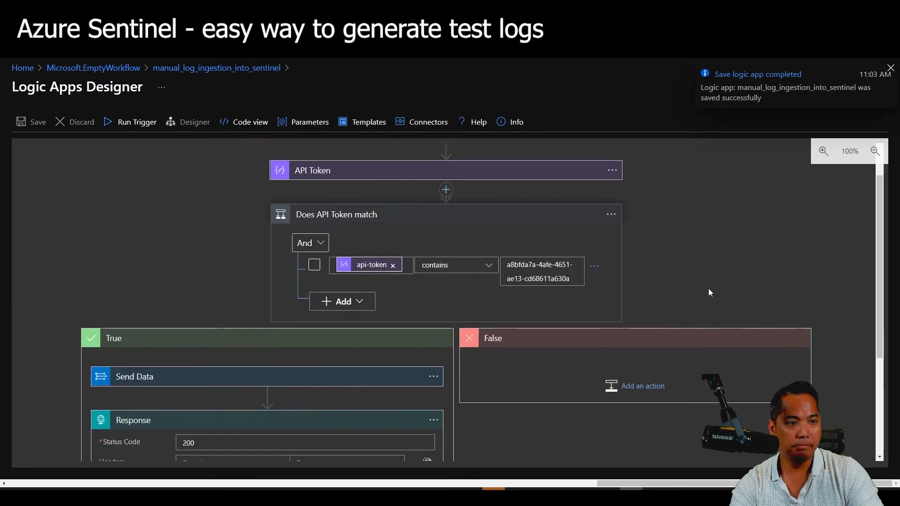
Add a Response action to the False branch with body 'Request is not authenticated!'.
left_click(639, 335)
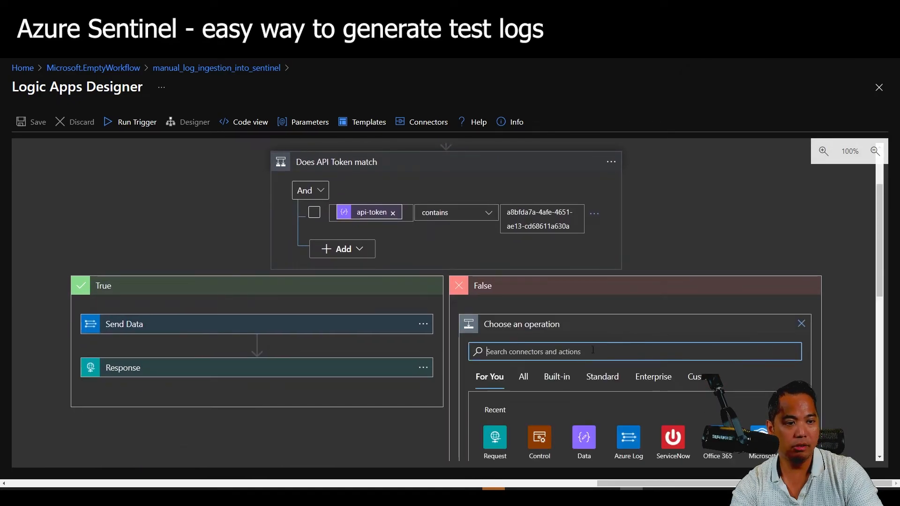
scroll(565, 384, "down", 1)
left_click(495, 389)
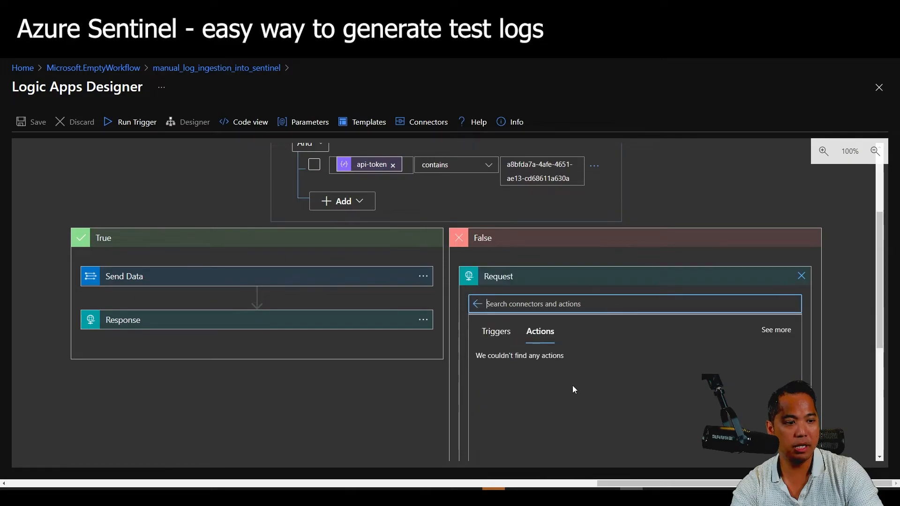
left_click(546, 371)
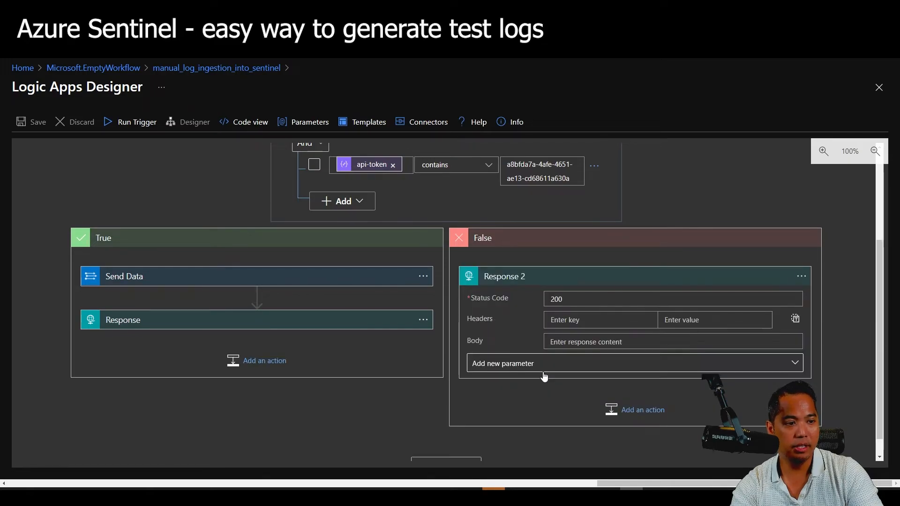
left_click(596, 342)
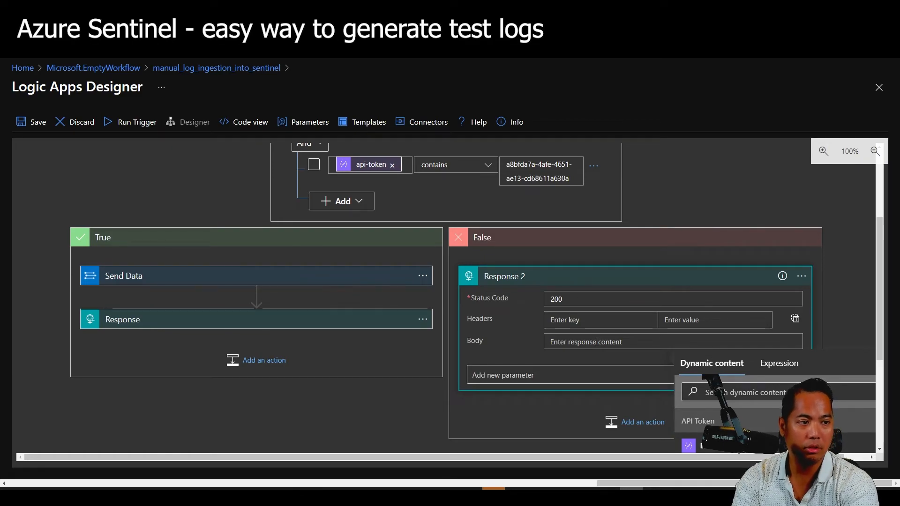
type("Request ")
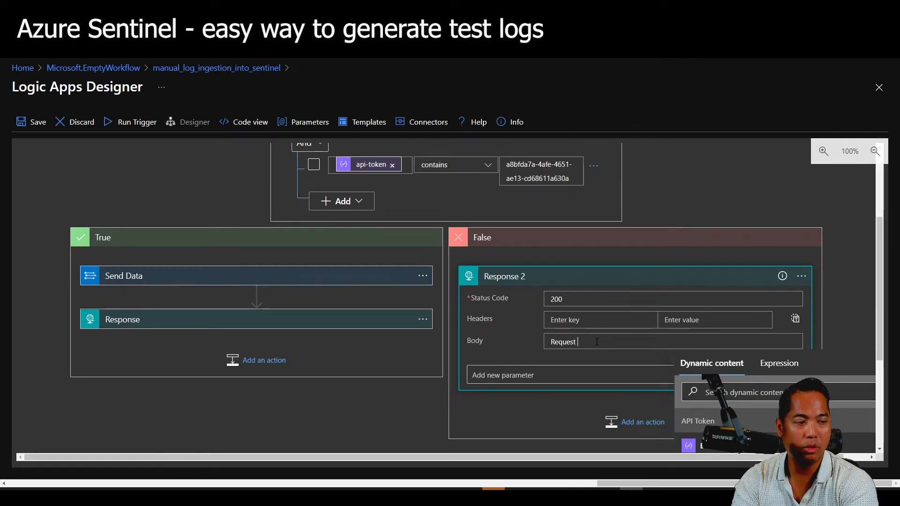
type("is not authenticated!")
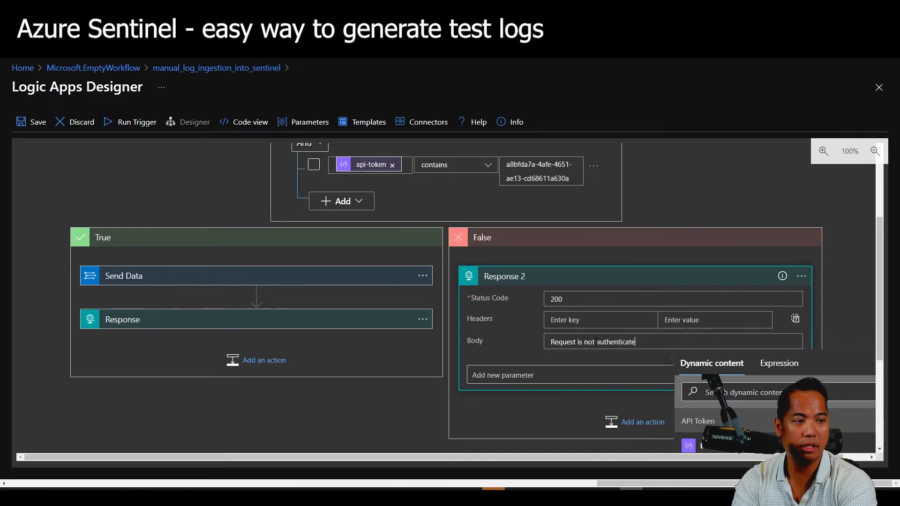
left_click(839, 291)
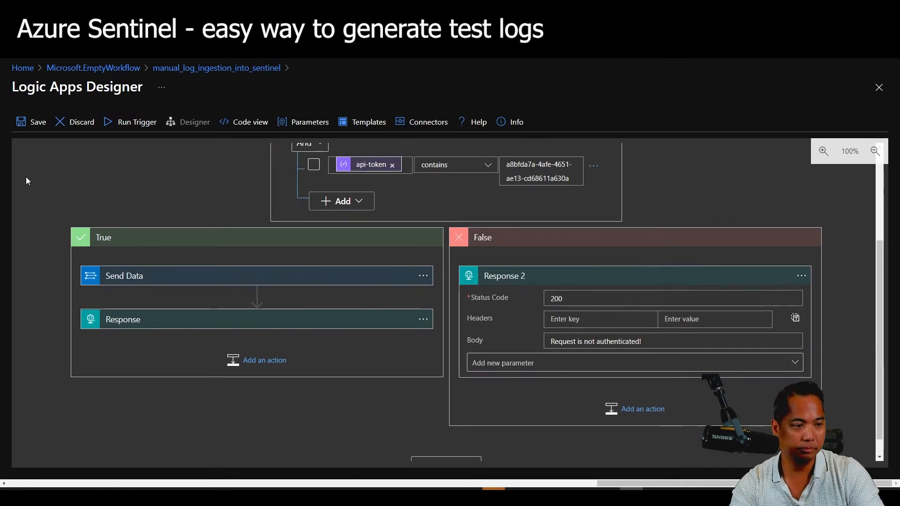
Save the logic app and collapse both the False and True branches.
left_click(25, 122)
scroll(557, 366, "down", 1)
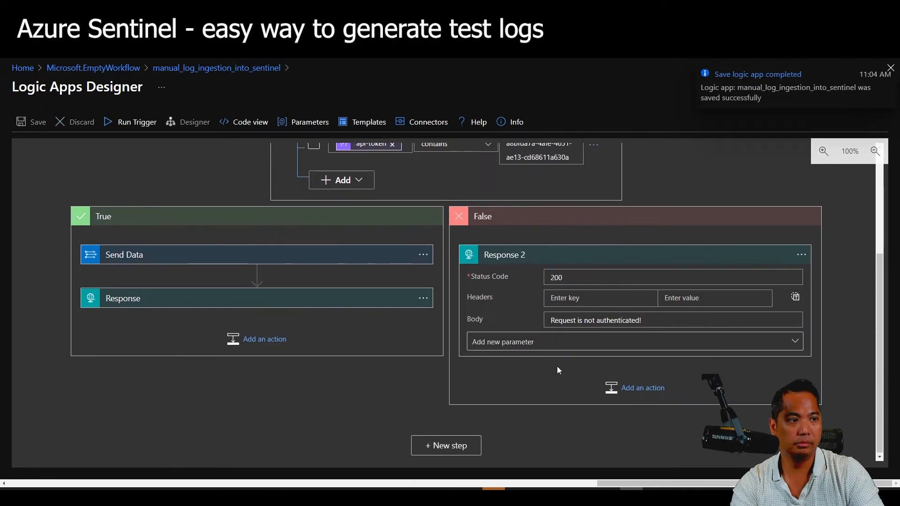
scroll(533, 388, "up", 2)
left_click(570, 315)
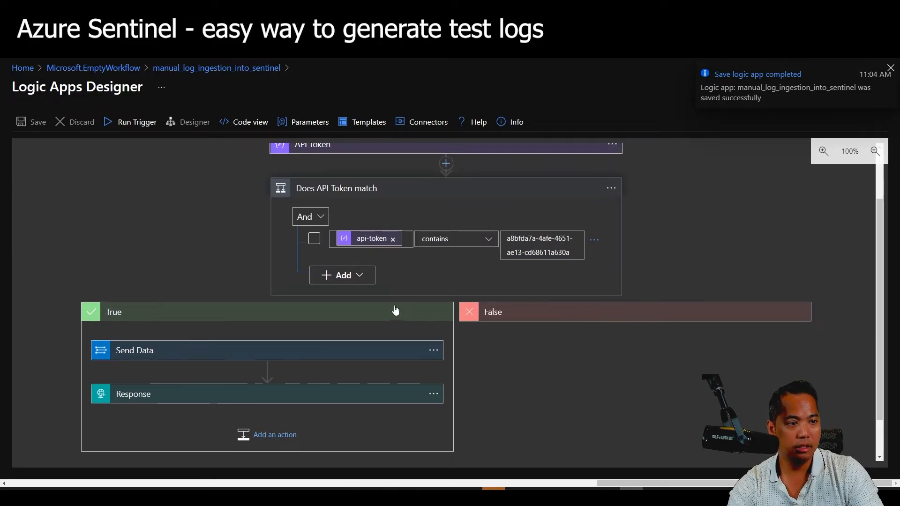
left_click(396, 312)
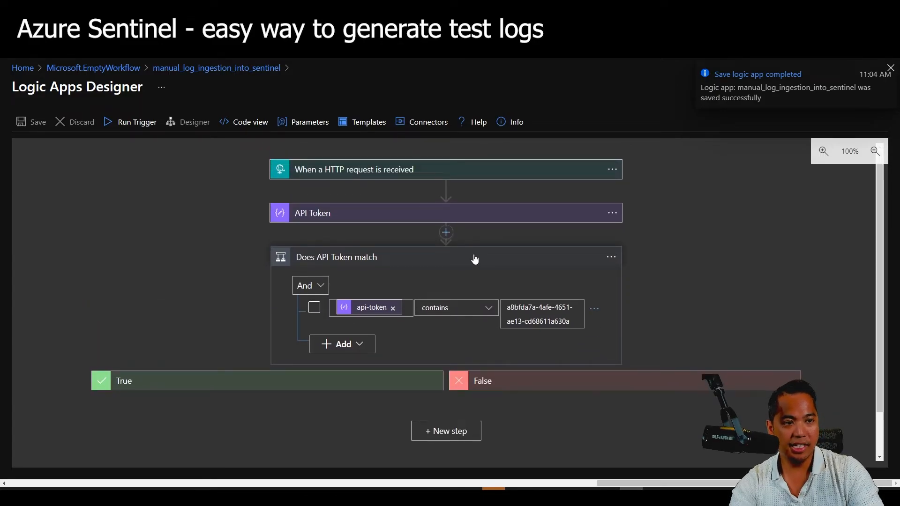
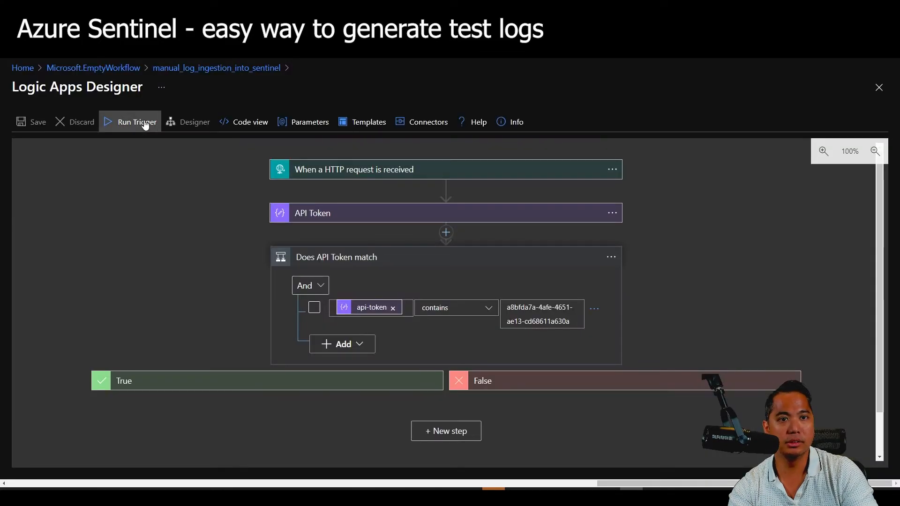
left_click(143, 122)
left_click(137, 163)
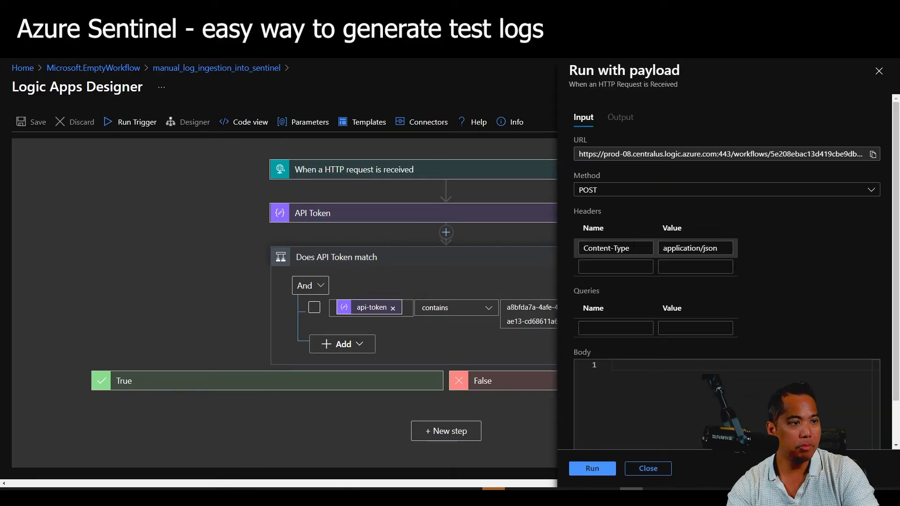
left_click(616, 267)
type("api-")
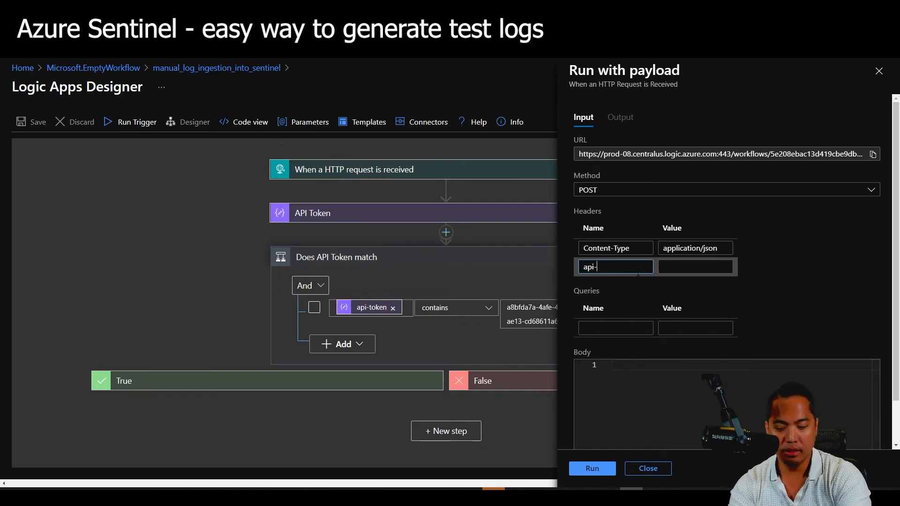
type("token")
key("Tab")
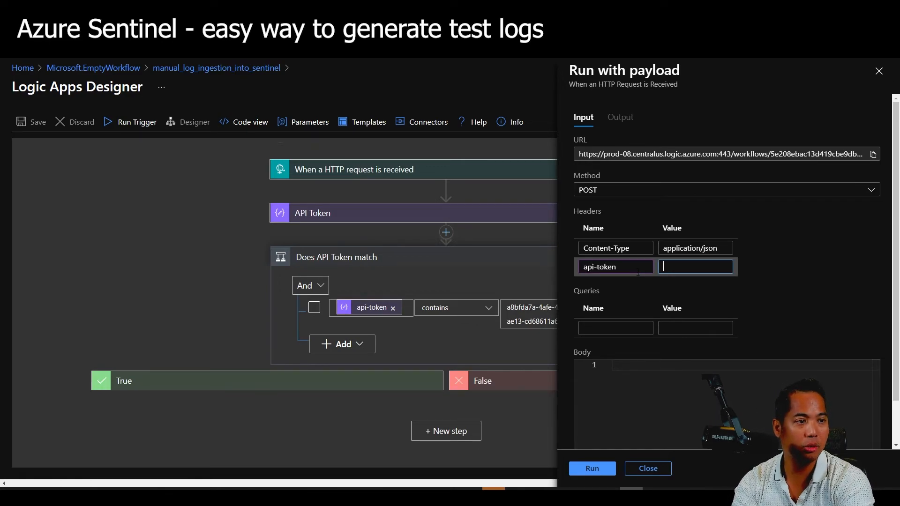
type("badtoken")
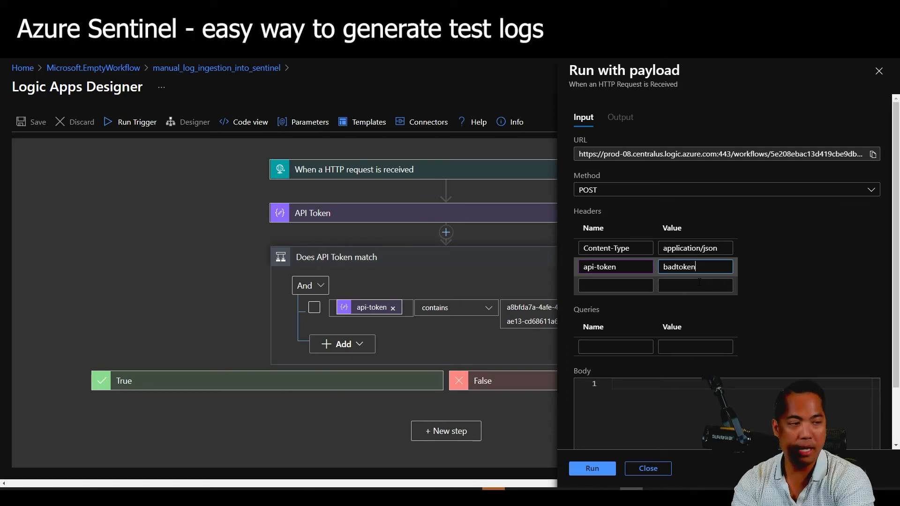
Enter a JSON body with a message field and run it, getting 'Request is not authenticated!'.
left_click(699, 411)
type("{")
key("Return")
type("\"message\"")
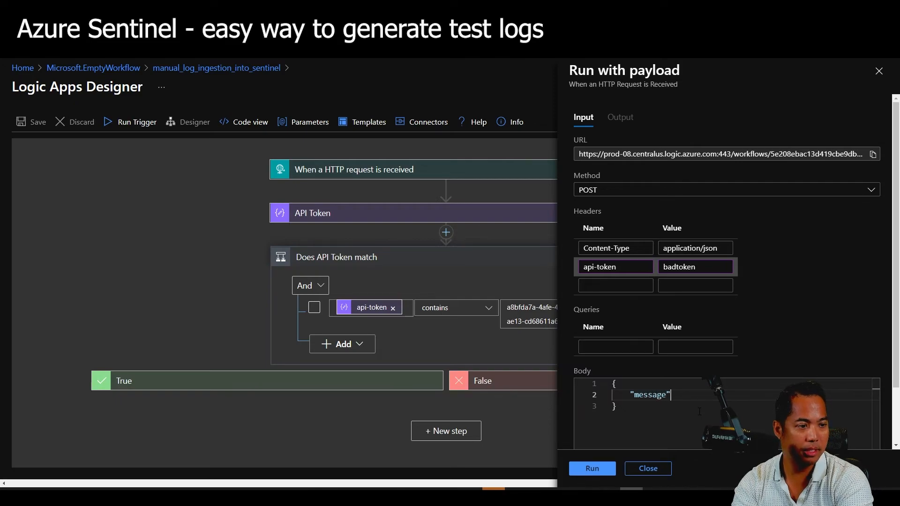
type(" : \"")
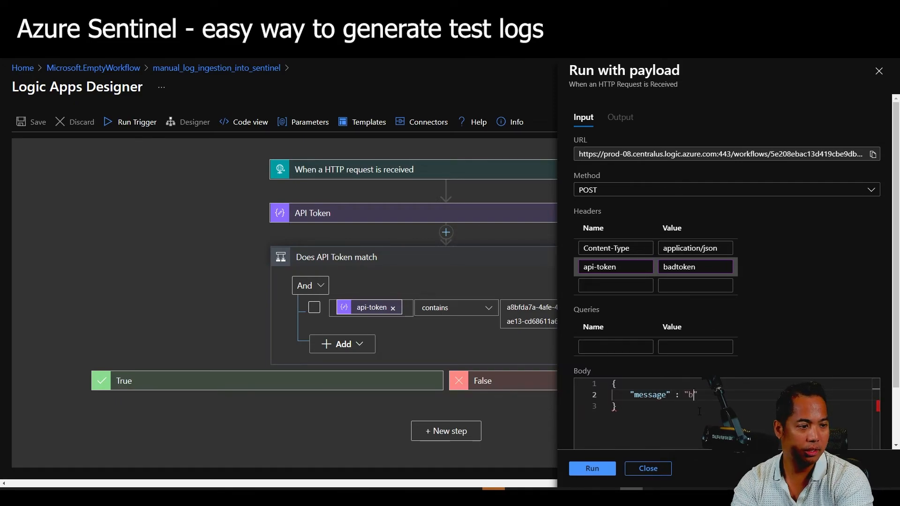
left_click(592, 468)
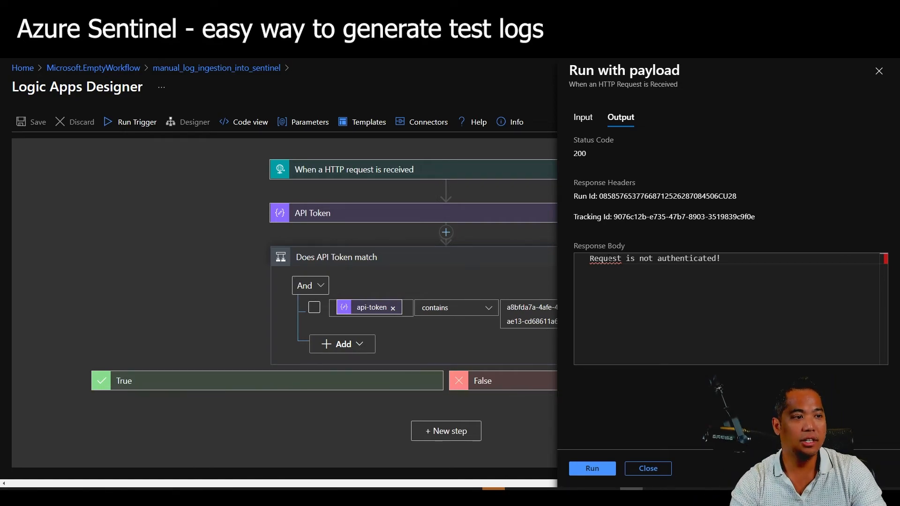
mouse_move(604, 259)
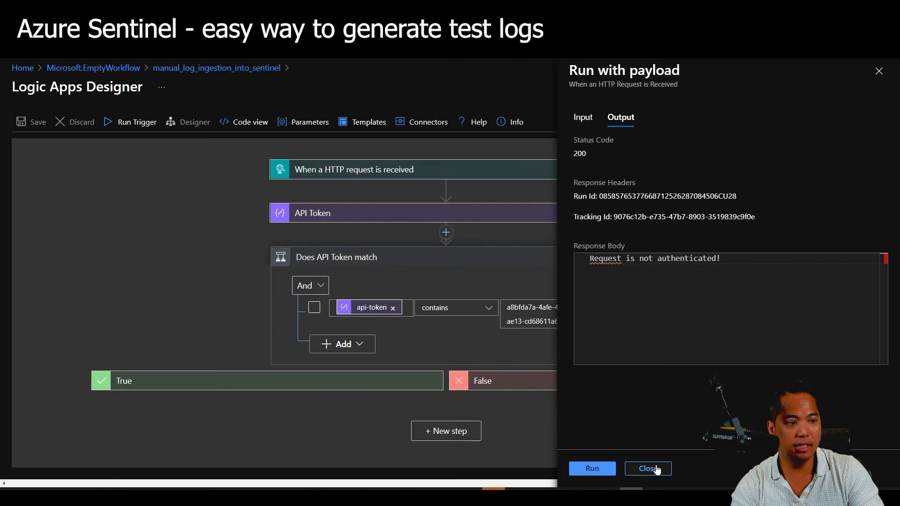
Replace badtoken with the valid API token, rerun to get 'Data was sent to log analytics!!!', then close.
left_click(583, 117)
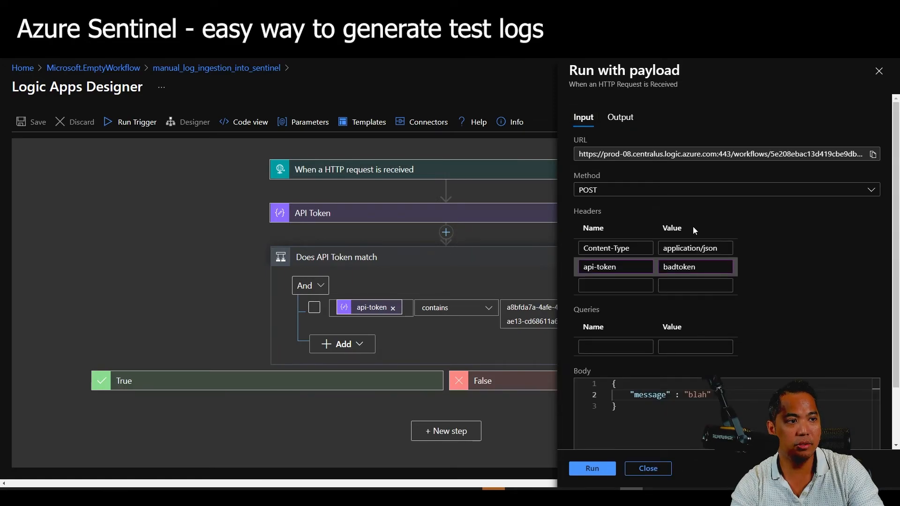
double_click(678, 266)
key("ctrl+v")
left_click(592, 469)
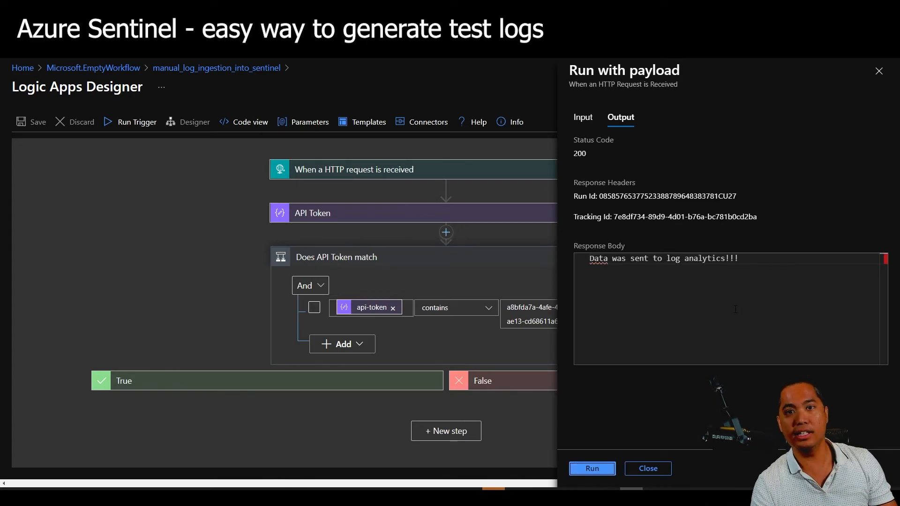
left_click(648, 469)
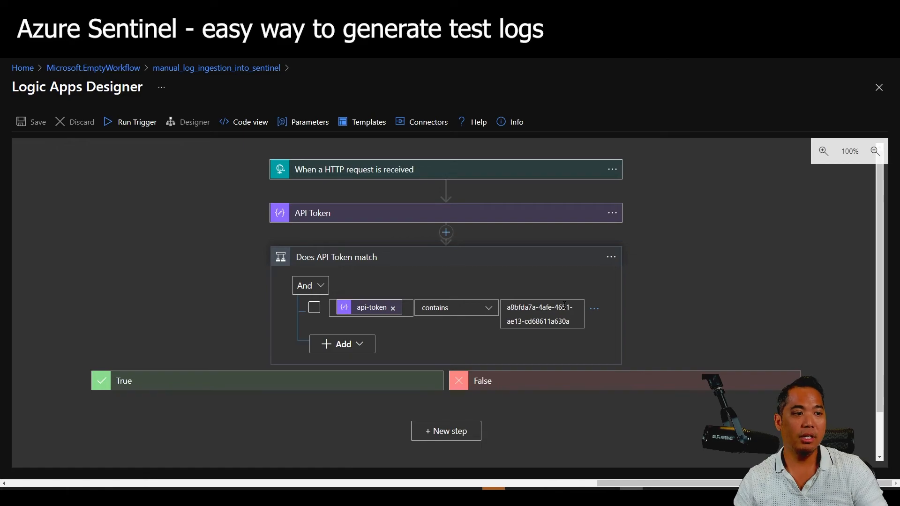
left_click(584, 310)
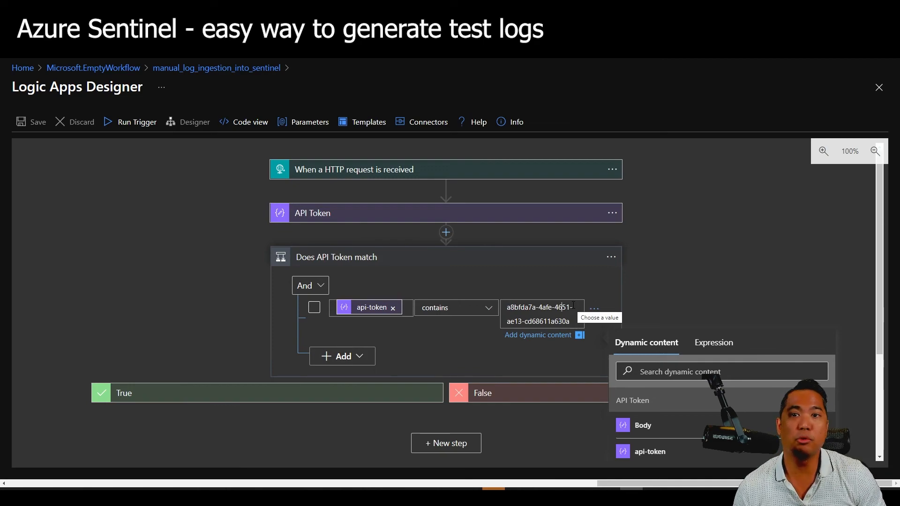
left_click(736, 257)
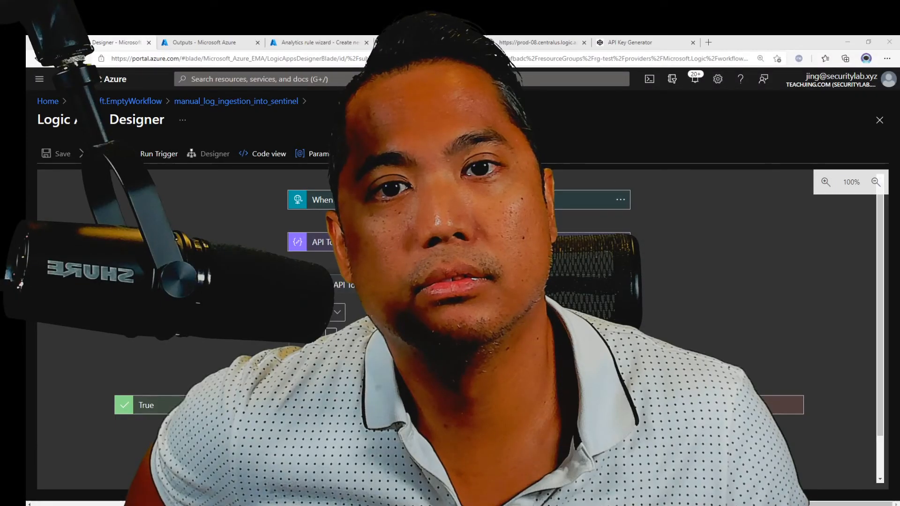